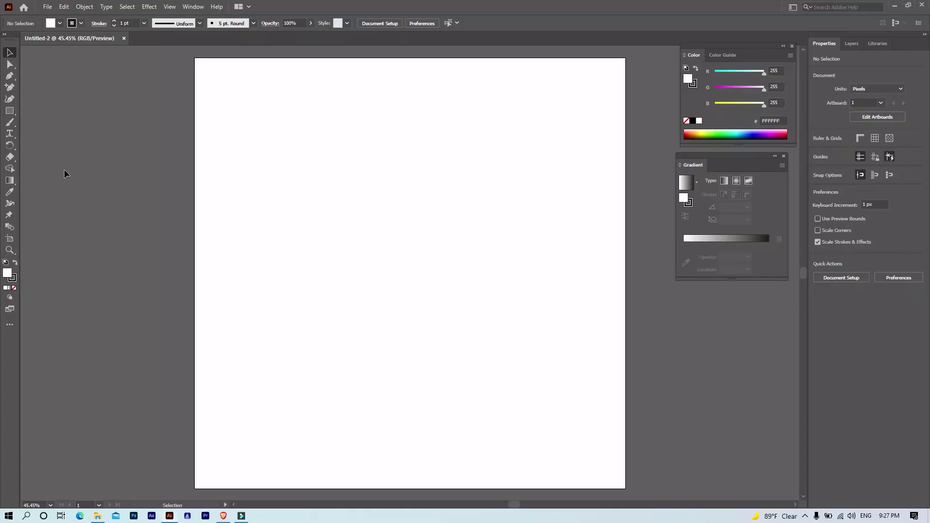
# Pick the Rectangle Tool to start drawing on the blank artboard.
pyautogui.click(9, 111)
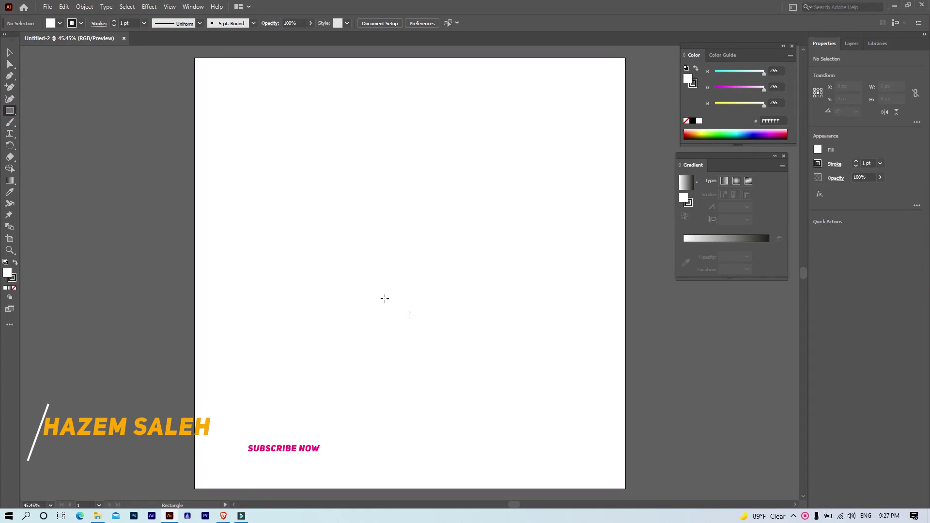
# Draw a tall rectangle near the artboard centre and nudge it into position.
pyautogui.moveTo(387, 315); pyautogui.dragTo(416, 334)
pyautogui.click(11, 54)
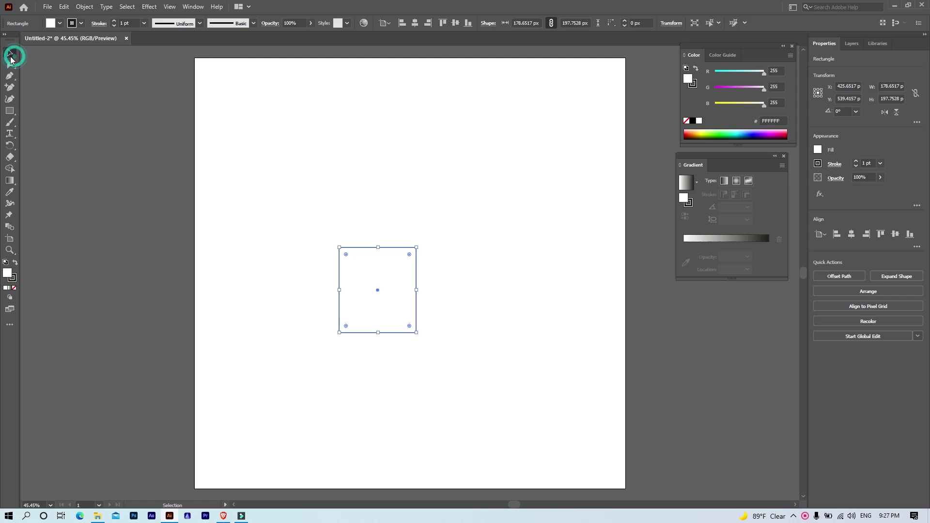
pyautogui.click(398, 392)
pyautogui.moveTo(432, 342); pyautogui.dragTo(412, 329)
pyautogui.press('Left')
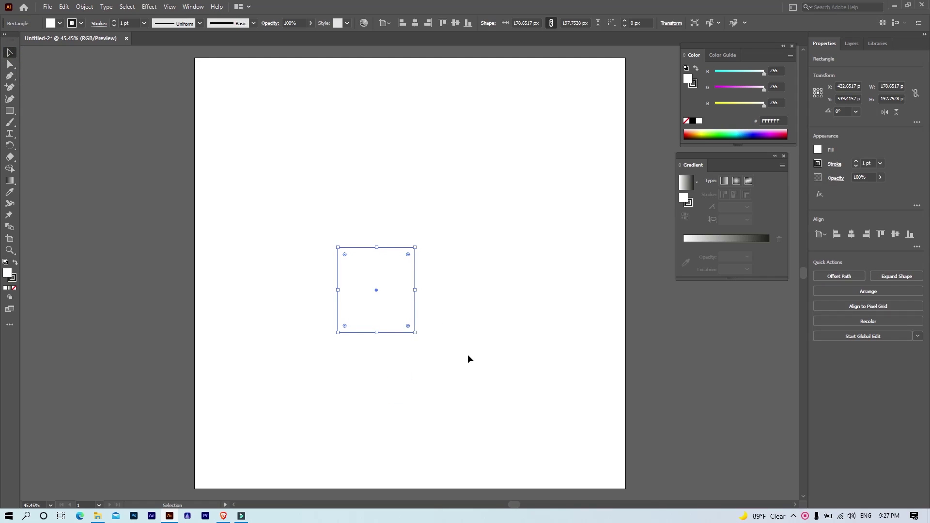
pyautogui.moveTo(428, 351); pyautogui.dragTo(411, 328)
# Pull the rectangle's bottom corner points inward so it tapers like a trapezoid.
pyautogui.click(10, 64)
pyautogui.click(328, 315)
pyautogui.moveTo(458, 364); pyautogui.dragTo(402, 329)
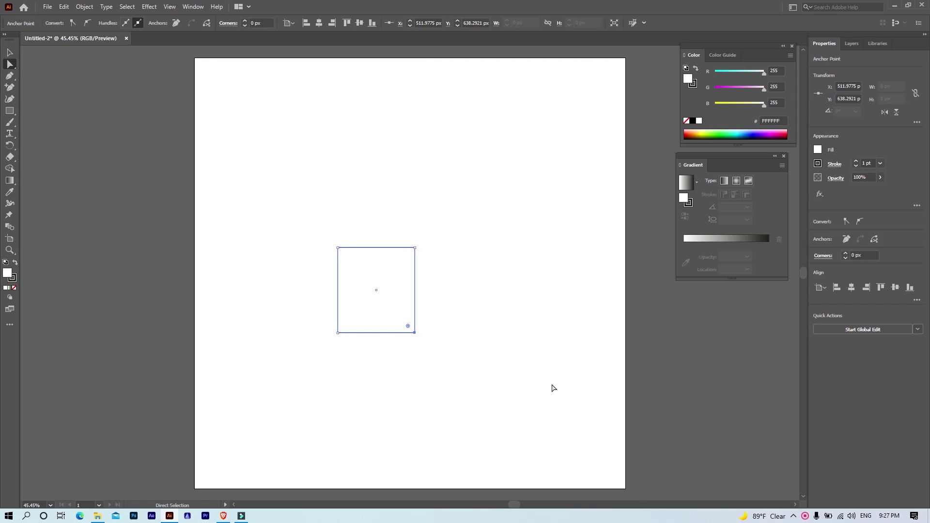
pyautogui.press('Left')
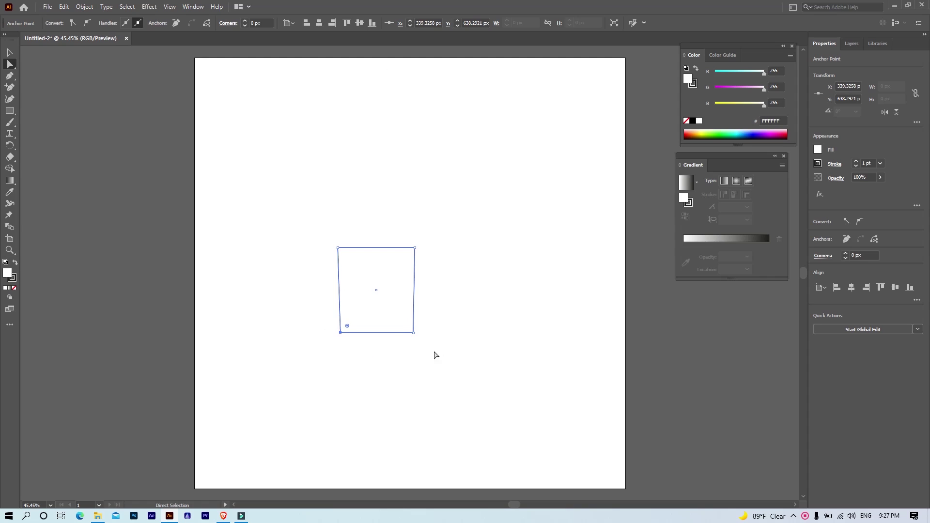
pyautogui.moveTo(446, 365)
pyautogui.mouseDown()
pyautogui.moveTo(360, 244)
pyautogui.moveTo(406, 271)
pyautogui.mouseUp()
pyautogui.moveTo(311, 228); pyautogui.dragTo(372, 277)
pyautogui.moveTo(444, 353); pyautogui.dragTo(406, 326)
pyautogui.moveTo(427, 371); pyautogui.dragTo(338, 320)
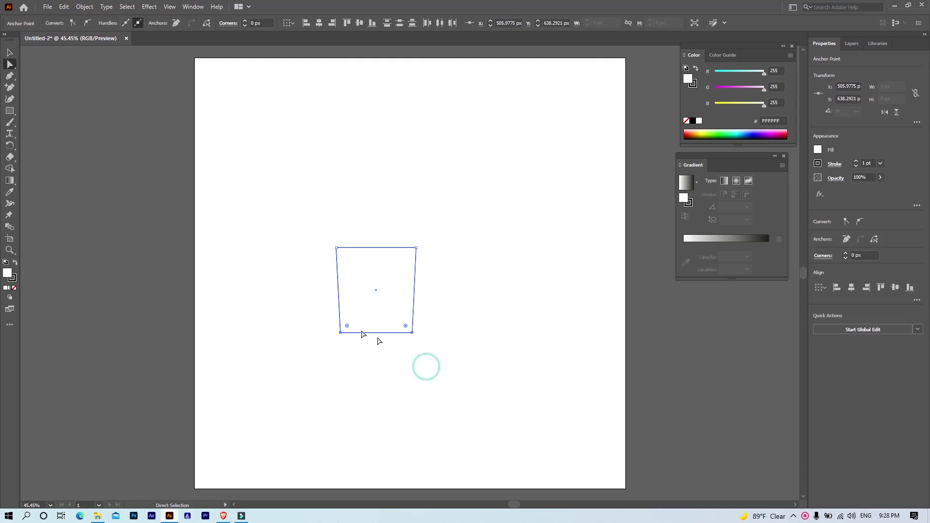
# Round the shape's two bottom corners with the live-corner widget.
pyautogui.scroll(1, 376, 311)
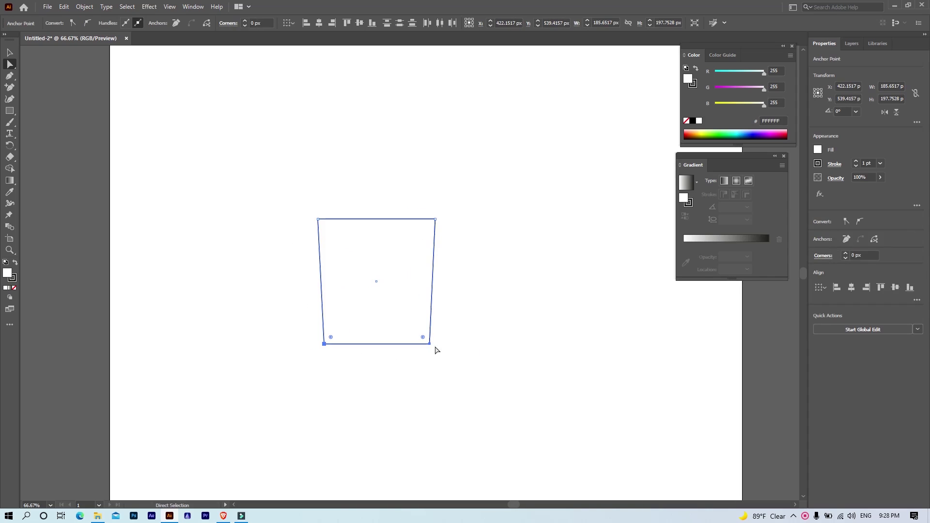
pyautogui.moveTo(422, 333); pyautogui.dragTo(419, 323)
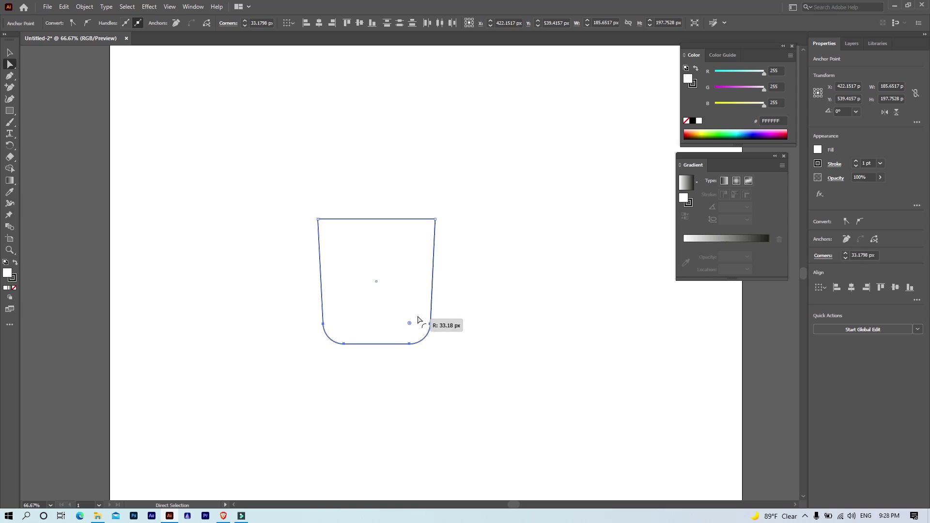
pyautogui.moveTo(420, 321); pyautogui.dragTo(422, 325)
# Shorten the pot shape to about 158 px tall.
pyautogui.click(487, 323)
pyautogui.press('v')
pyautogui.moveTo(360, 171); pyautogui.dragTo(401, 265)
pyautogui.moveTo(377, 219); pyautogui.dragTo(378, 246)
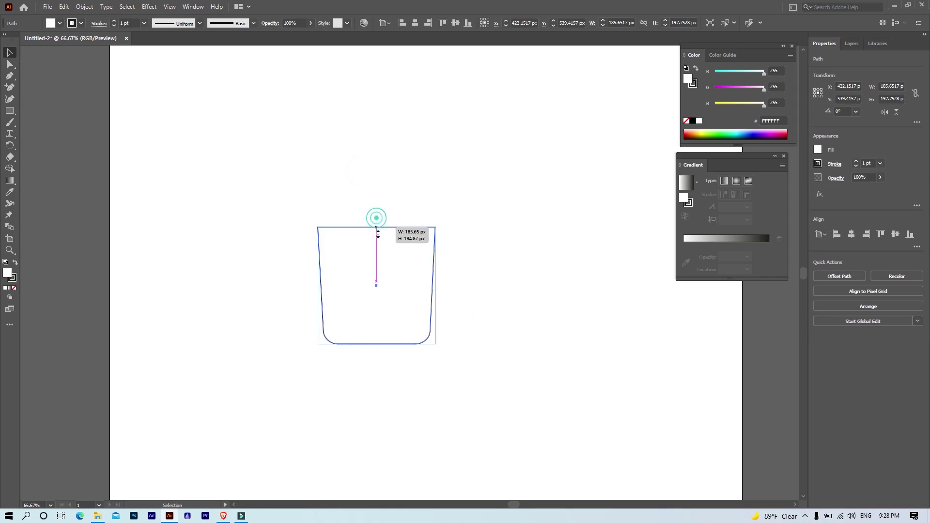
pyautogui.click(509, 240)
pyautogui.moveTo(468, 221); pyautogui.dragTo(422, 253)
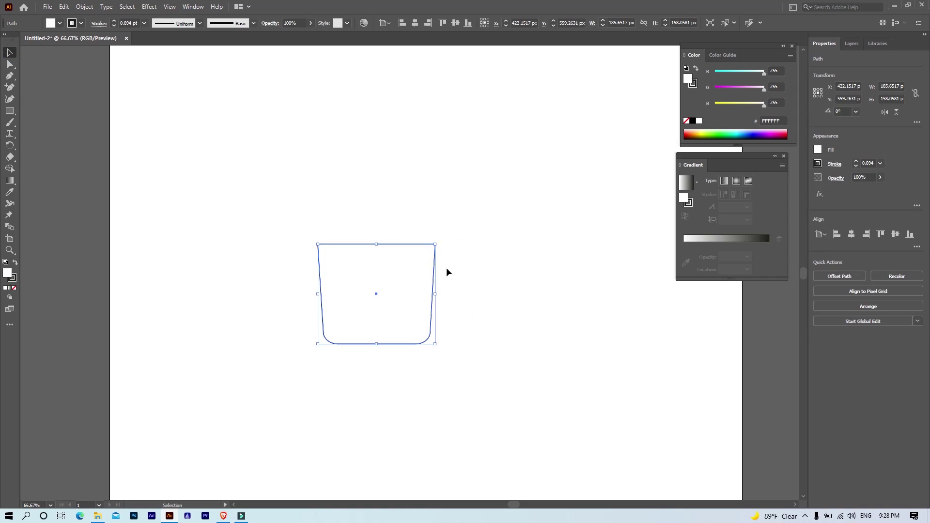
# Nudge the pot's top-right corner one pixel right, then reselect the whole path.
pyautogui.click(11, 65)
pyautogui.click(467, 164)
pyautogui.moveTo(466, 212); pyautogui.dragTo(439, 268)
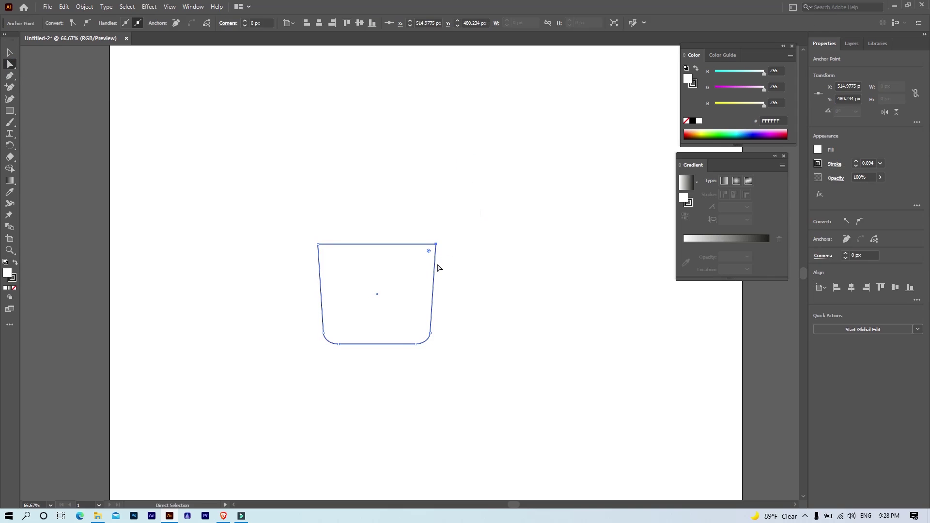
pyautogui.click(521, 262)
pyautogui.moveTo(466, 223); pyautogui.dragTo(437, 268)
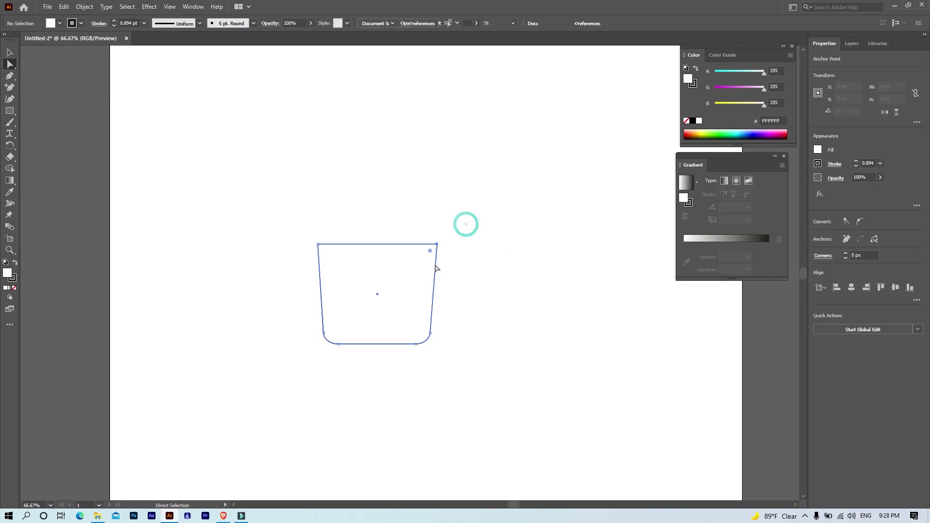
pyautogui.press('Right')
pyautogui.click(510, 280)
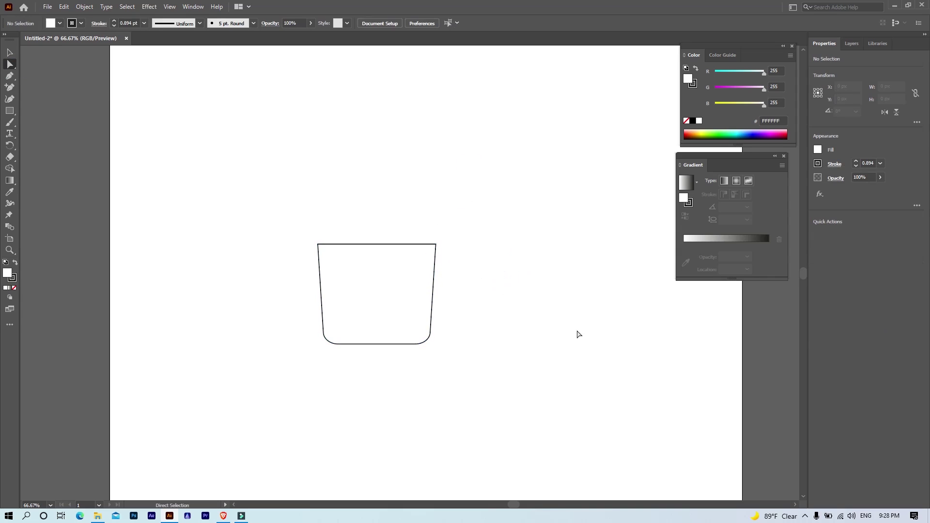
pyautogui.moveTo(463, 224); pyautogui.dragTo(306, 366)
# Set the pot outline to 5 pt and add a 215 px rim rectangle centred on top.
pyautogui.click(12, 51)
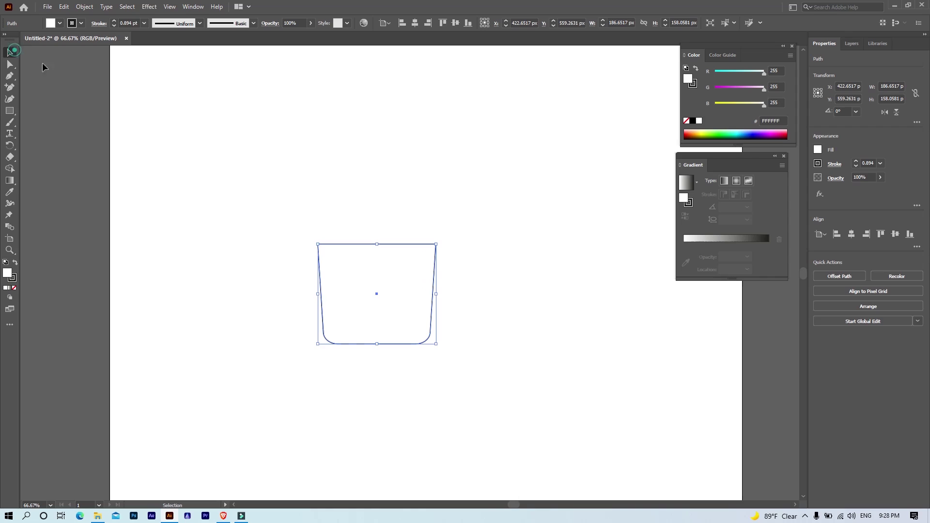
pyautogui.click(117, 21)
pyautogui.click(117, 21)
pyautogui.click(117, 21)
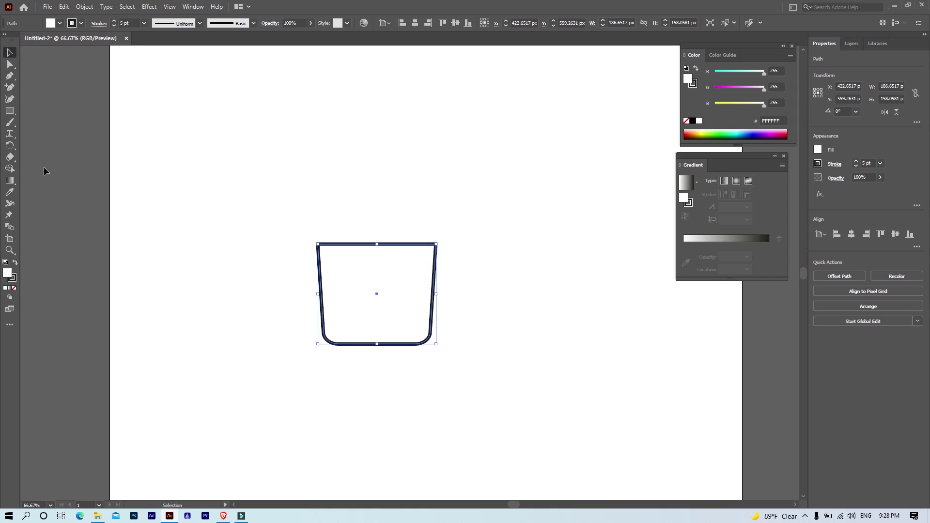
pyautogui.click(10, 111)
pyautogui.click(41, 112)
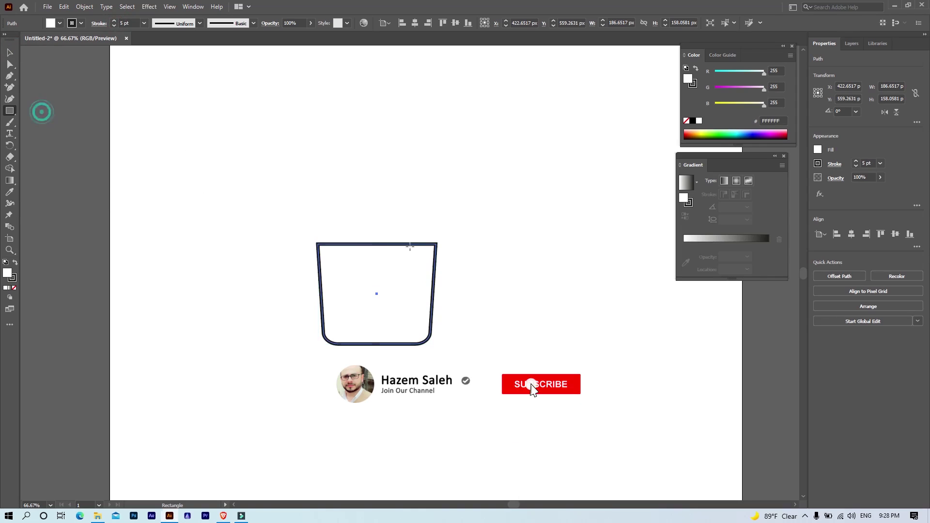
pyautogui.moveTo(307, 228); pyautogui.dragTo(445, 244)
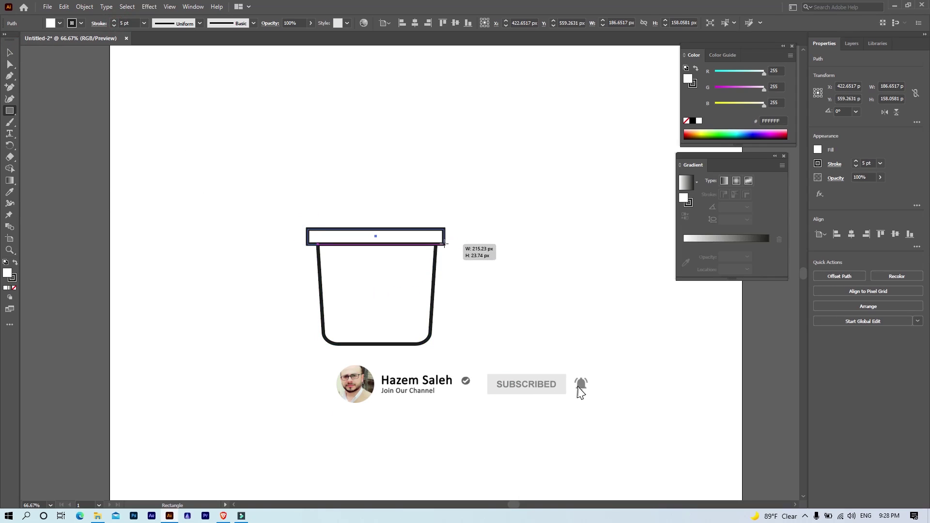
pyautogui.click(10, 52)
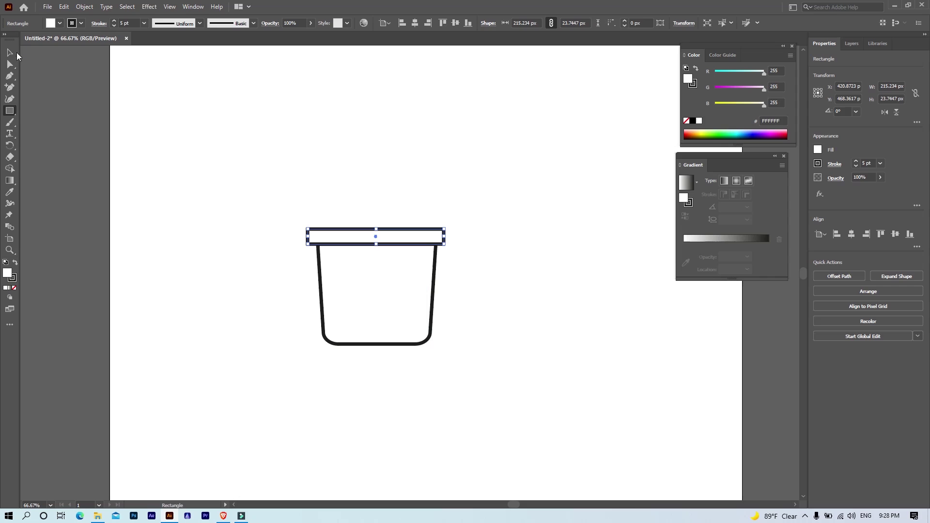
pyautogui.moveTo(286, 192); pyautogui.dragTo(436, 339)
pyautogui.click(415, 23)
# Round the rim rectangle's corners to about 7 px.
pyautogui.click(486, 177)
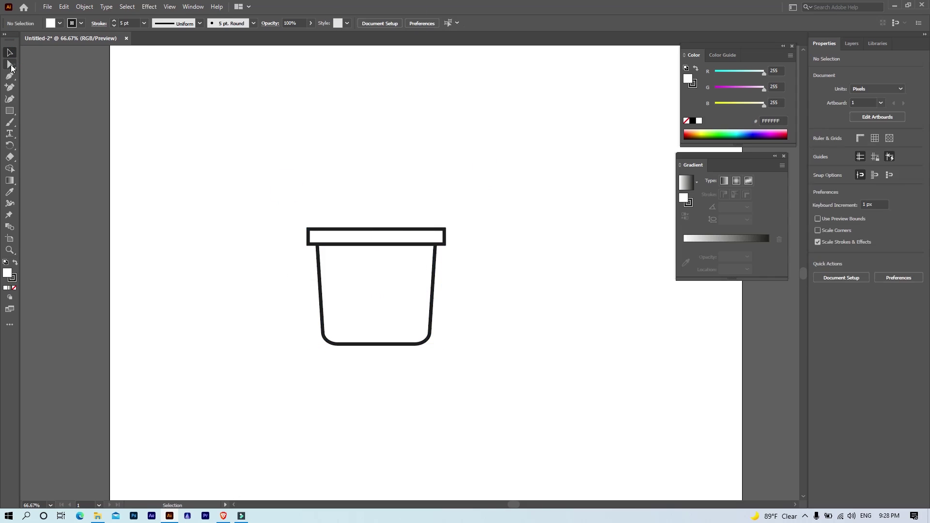
pyautogui.click(10, 65)
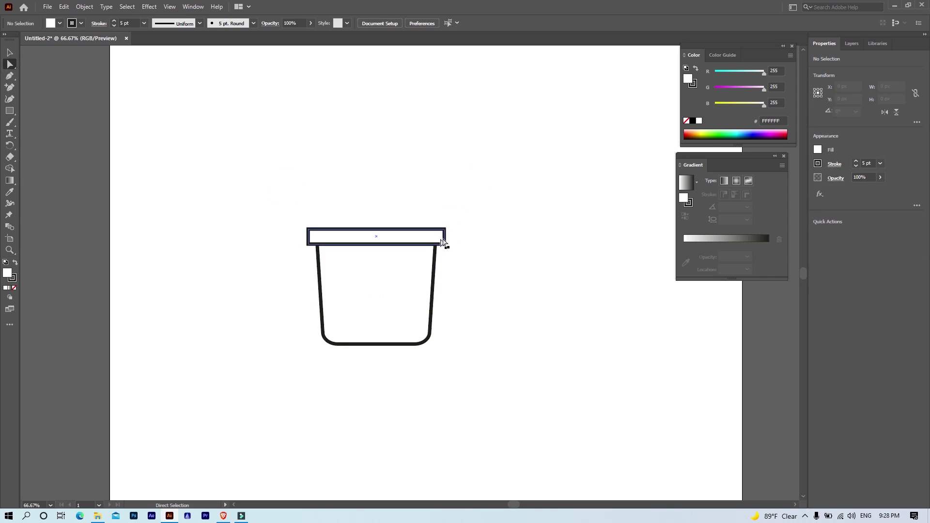
pyautogui.click(445, 232)
pyautogui.click(308, 232)
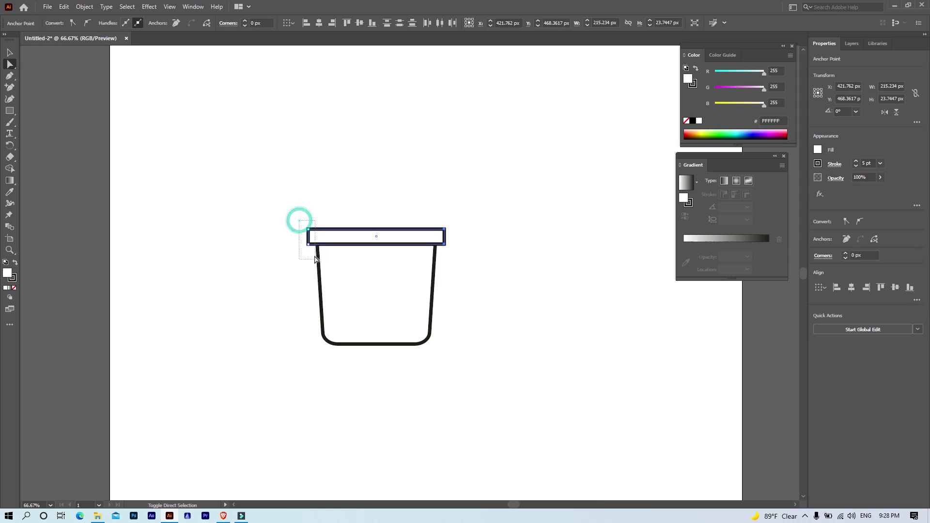
pyautogui.moveTo(297, 216); pyautogui.dragTo(319, 250)
pyautogui.hotkey('ctrl', '+')
pyautogui.hotkey('ctrl', '+')
pyautogui.hotkey('ctrl', '+')
pyautogui.moveTo(246, 300); pyautogui.dragTo(252, 296)
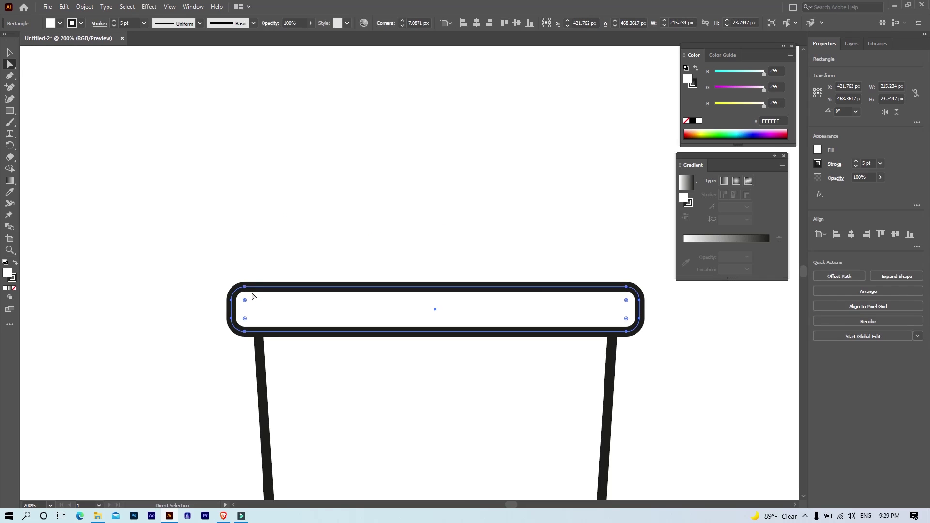
# Fill the pot body and rim blue #1D71B8 and thin their outlines to 3 pt.
pyautogui.click(12, 112)
pyautogui.scroll(-3, 243, 335)
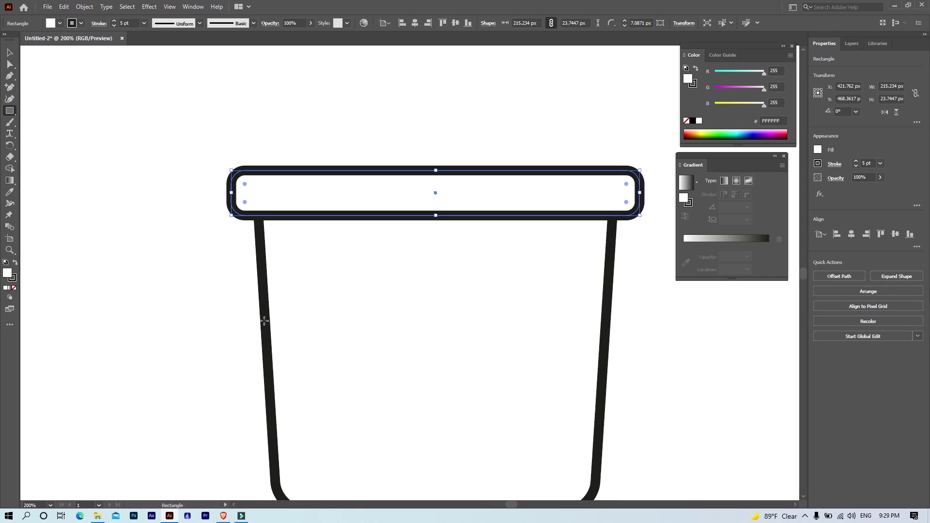
pyautogui.scroll(-1, 236, 318)
pyautogui.click(11, 52)
pyautogui.moveTo(189, 107); pyautogui.dragTo(321, 298)
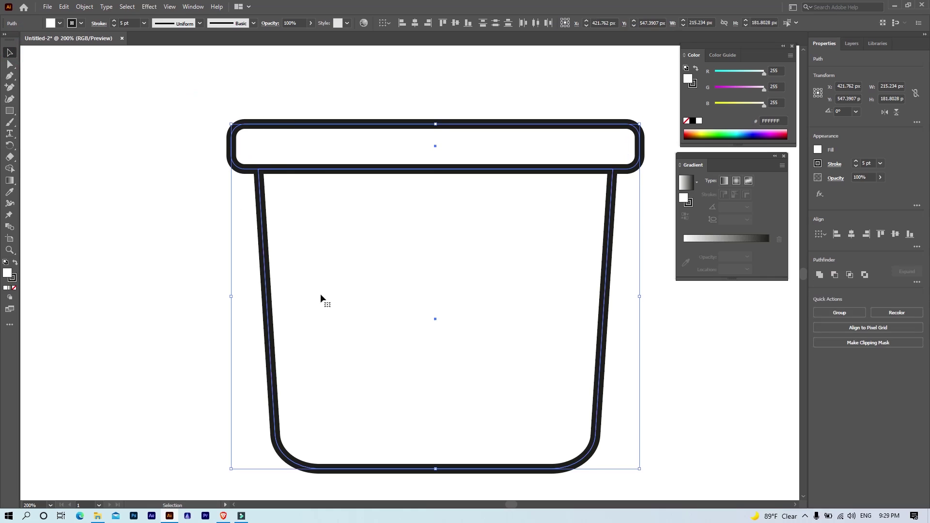
pyautogui.click(58, 23)
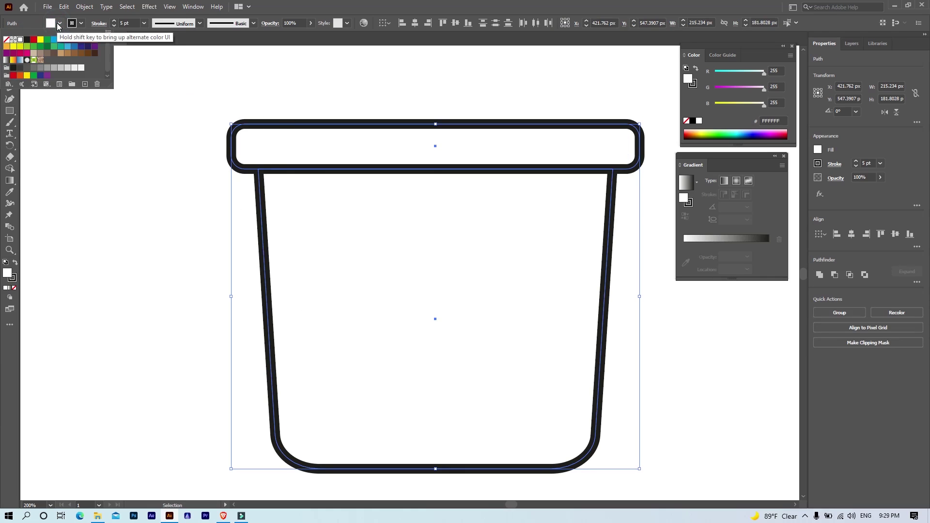
pyautogui.click(59, 41)
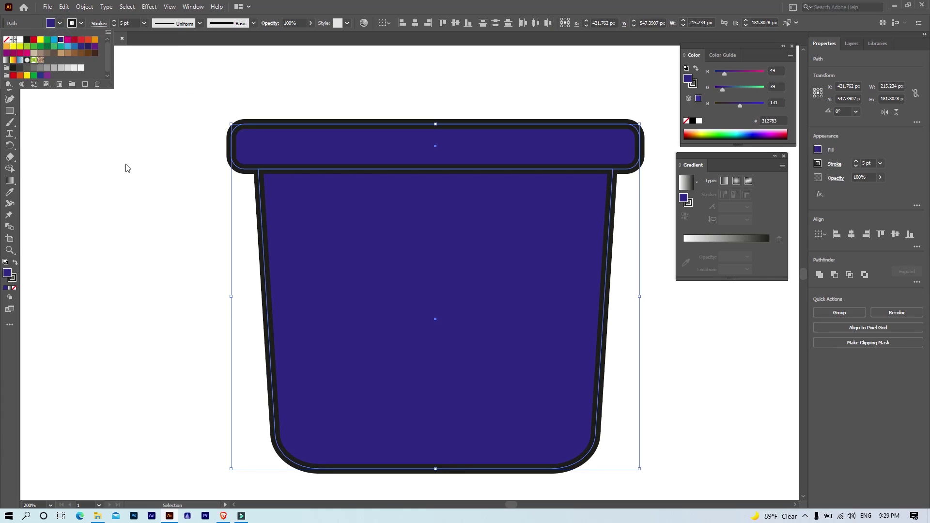
pyautogui.click(74, 46)
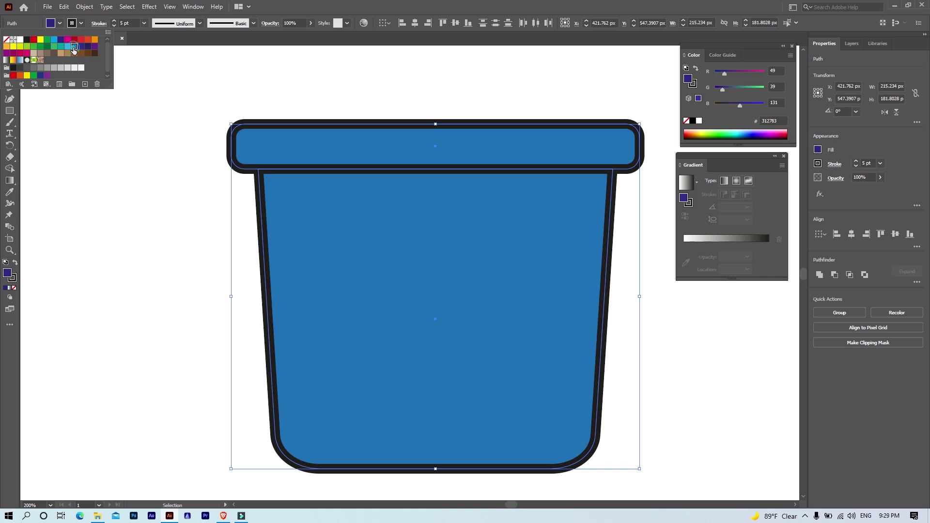
pyautogui.click(411, 4)
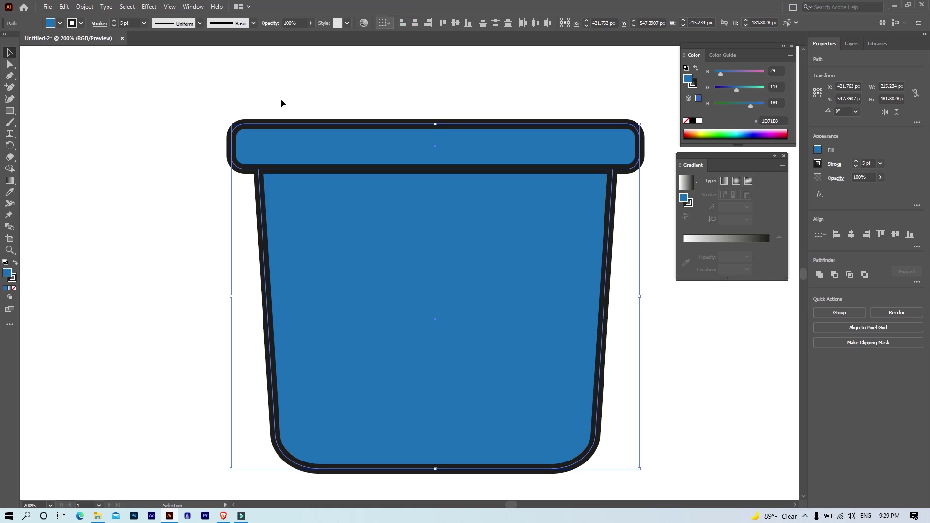
pyautogui.click(115, 25)
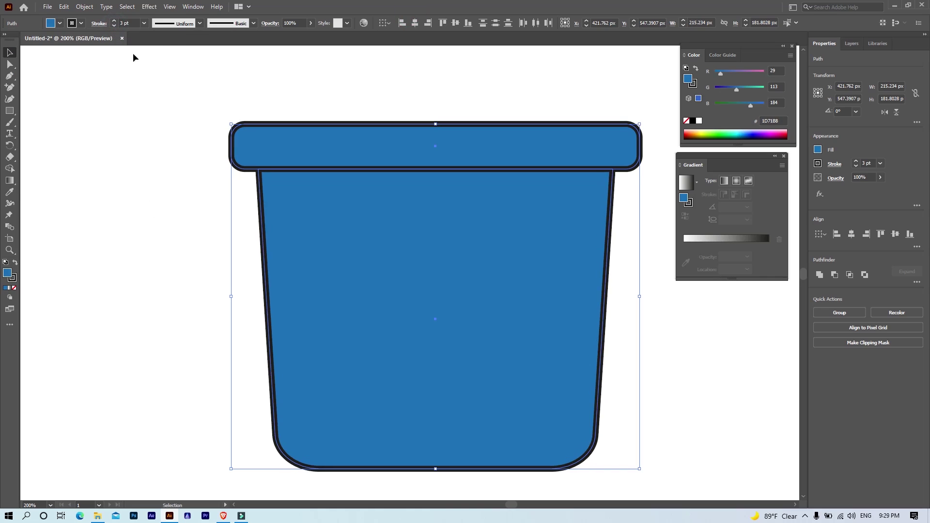
# Draw a 189 px-wide band across the pot's middle and fill it white.
pyautogui.keyDown('alt'); pyautogui.scroll(-1, 241, 248); pyautogui.keyUp('alt')
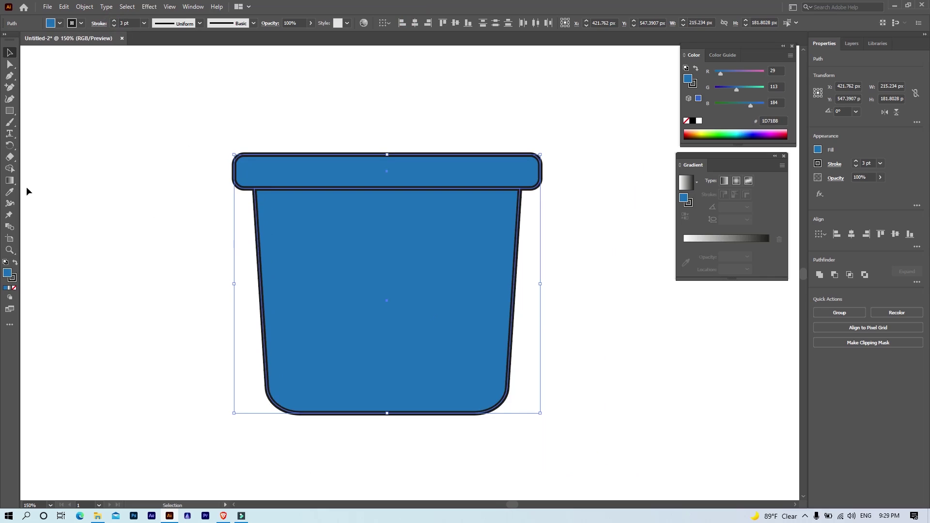
pyautogui.click(10, 111)
pyautogui.moveTo(254, 261); pyautogui.dragTo(524, 297)
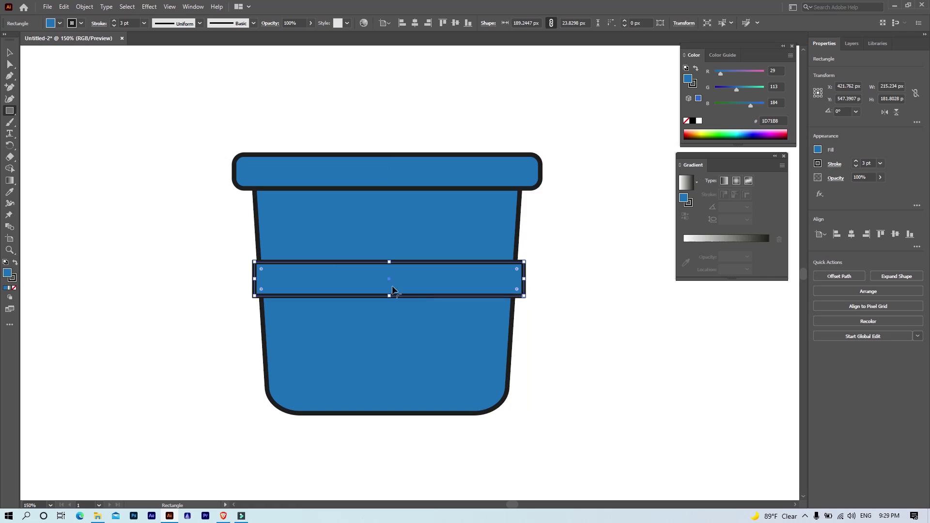
pyautogui.click(8, 53)
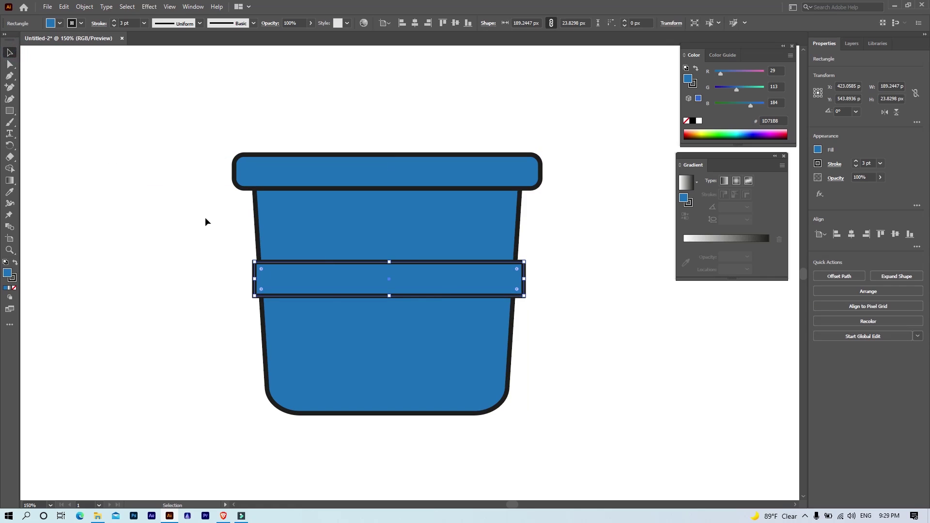
pyautogui.moveTo(327, 319); pyautogui.dragTo(331, 318)
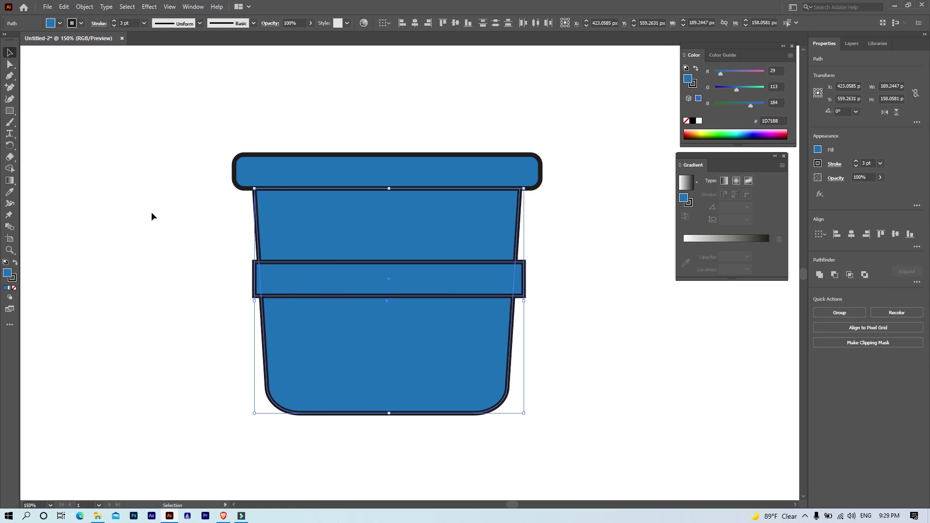
pyautogui.click(290, 286)
pyautogui.click(54, 23)
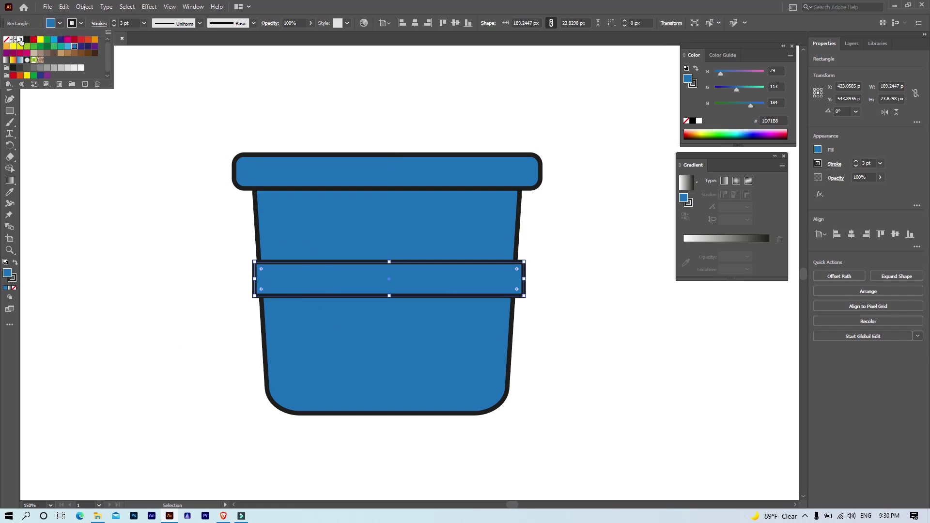
pyautogui.click(21, 41)
pyautogui.click(107, 270)
pyautogui.scroll(2, 208, 269)
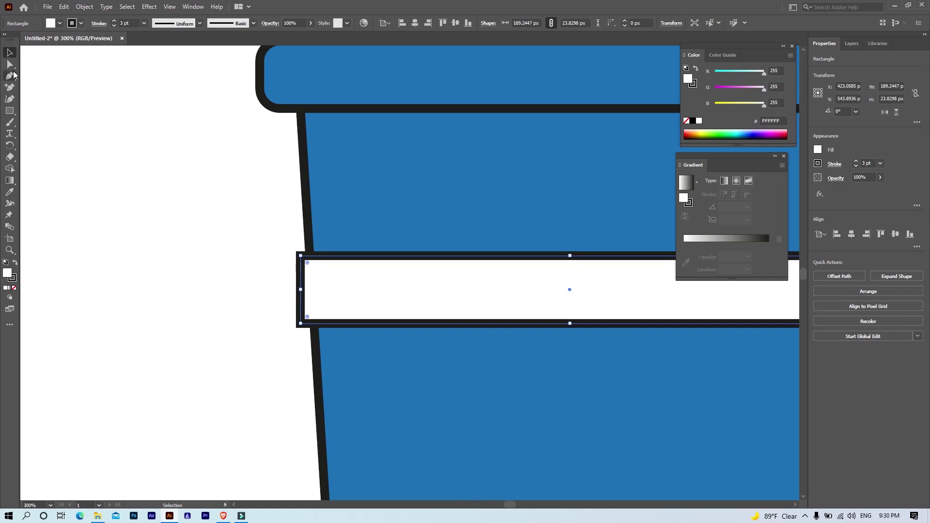
# Drag the white band's four corner points onto the pot's slanted sides.
pyautogui.click(10, 66)
pyautogui.scroll(2, 385, 270)
pyautogui.moveTo(212, 224); pyautogui.dragTo(232, 228)
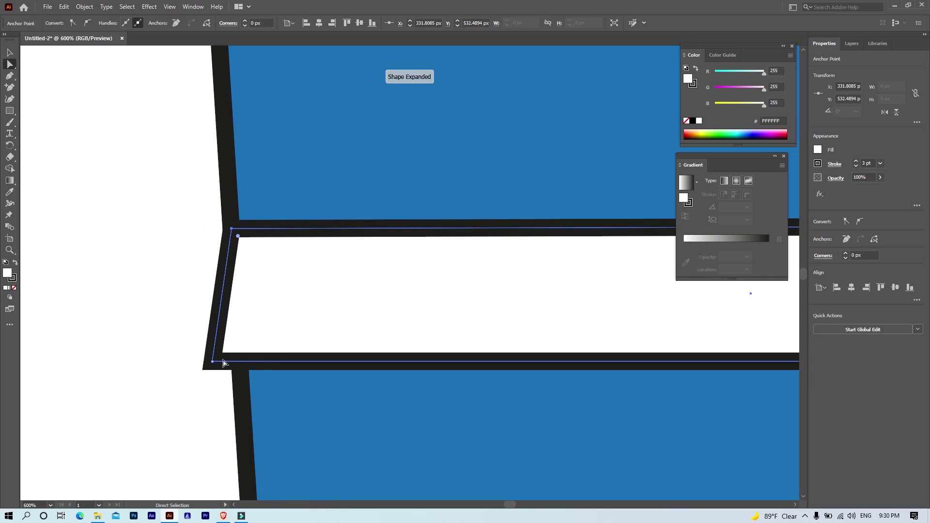
pyautogui.moveTo(214, 363); pyautogui.dragTo(227, 364)
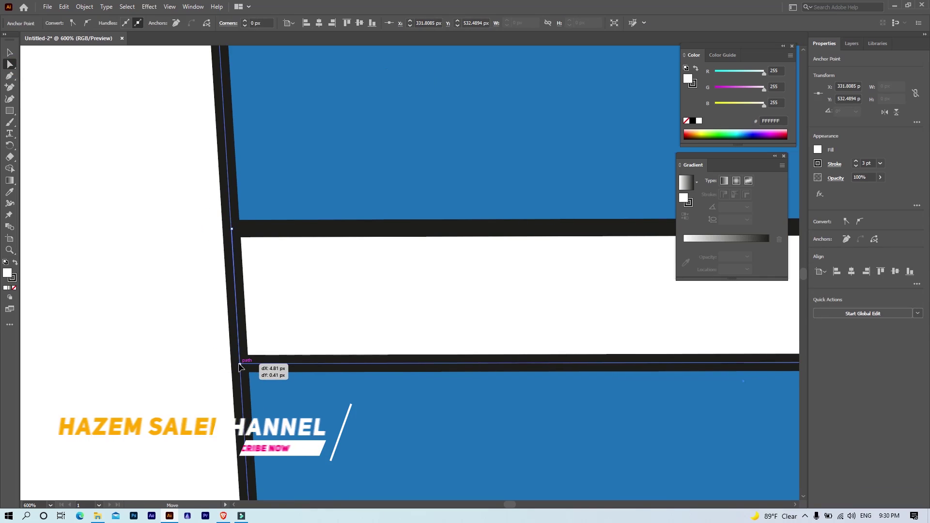
pyautogui.moveTo(446, 191); pyautogui.dragTo(107, 181)
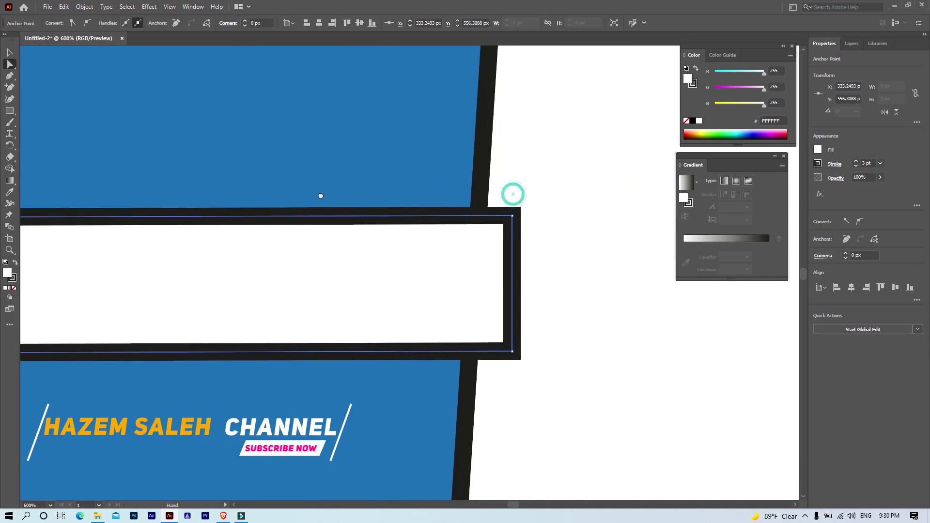
pyautogui.moveTo(513, 216); pyautogui.dragTo(480, 212)
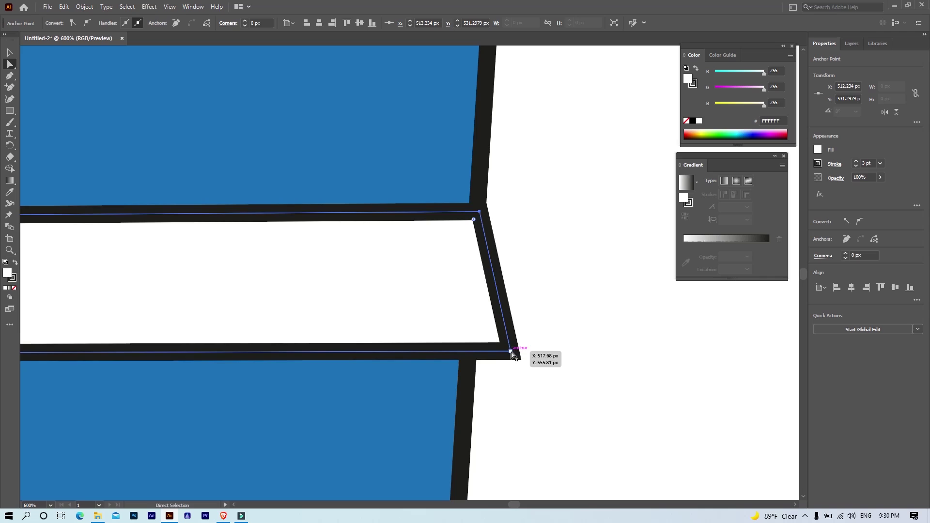
pyautogui.moveTo(514, 355); pyautogui.dragTo(470, 356)
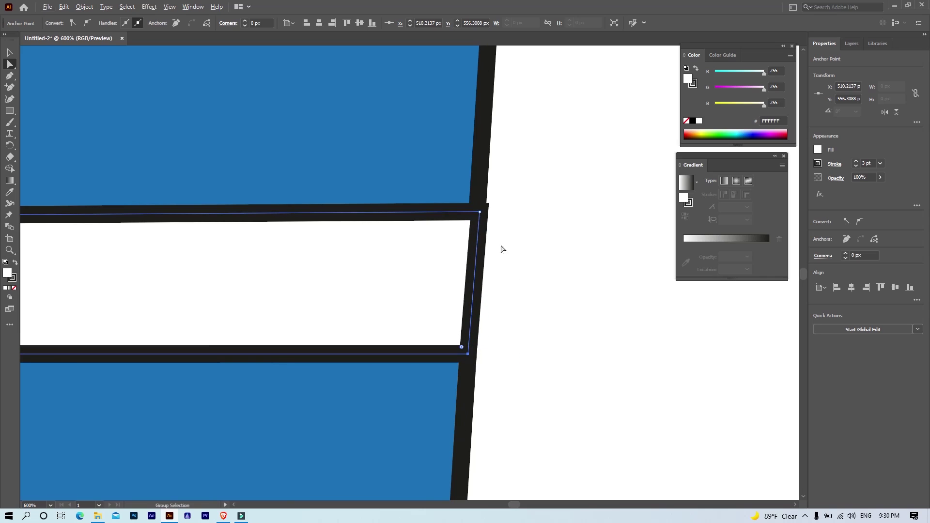
pyautogui.click(538, 222)
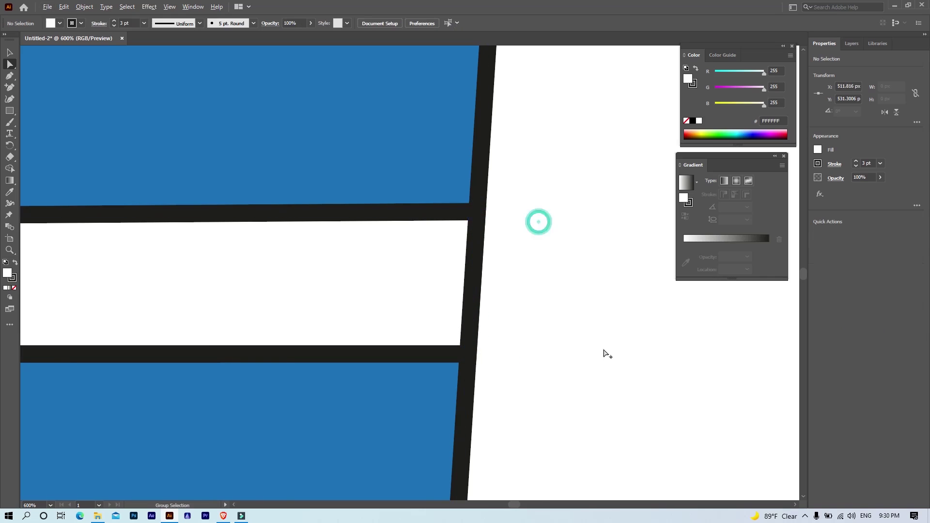
pyautogui.keyDown('alt'); pyautogui.scroll(-4, 604, 353); pyautogui.keyUp('alt')
pyautogui.scroll(-1, 606, 353)
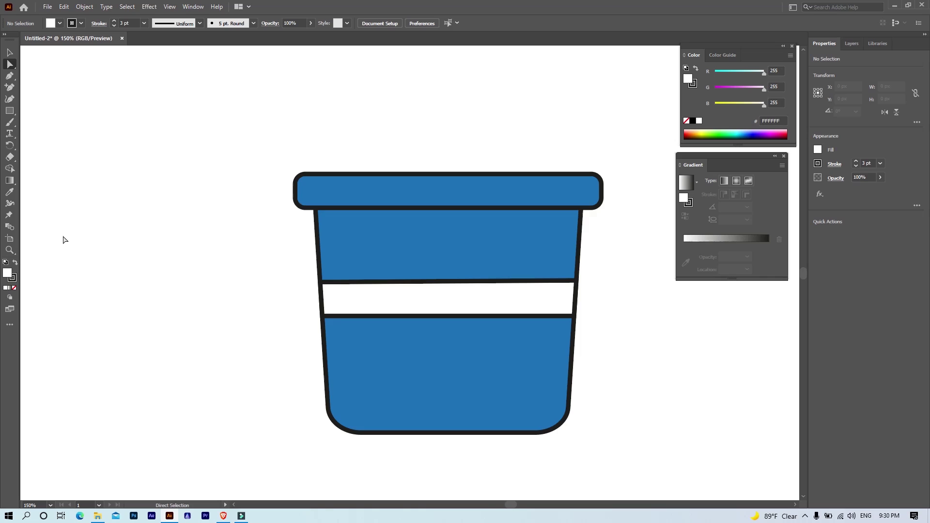
pyautogui.scroll(1, 64, 240)
# Draw a white circle, set it on the pot's rim and widen it to about 175 px.
pyautogui.moveTo(9, 110); pyautogui.dragTo(44, 121)
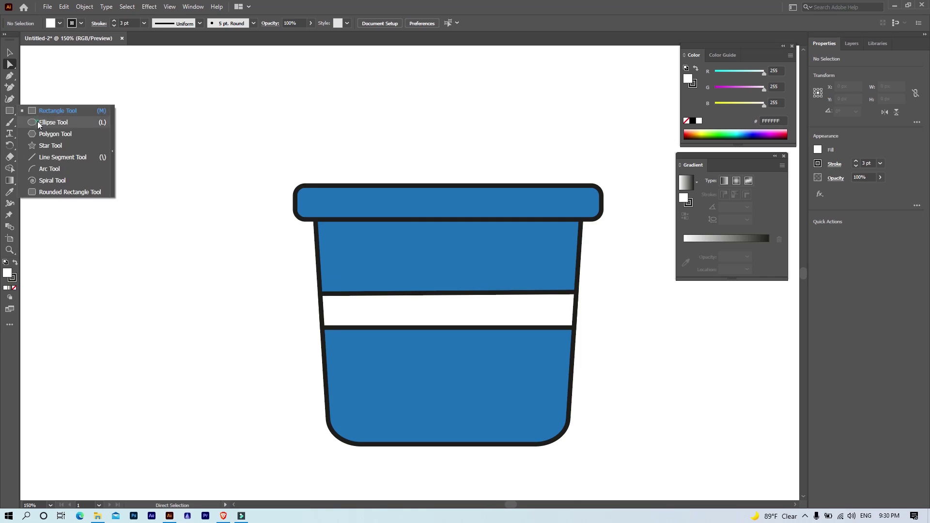
pyautogui.scroll(2, 386, 148)
pyautogui.scroll(3, 387, 148)
pyautogui.moveTo(378, 128); pyautogui.dragTo(612, 362)
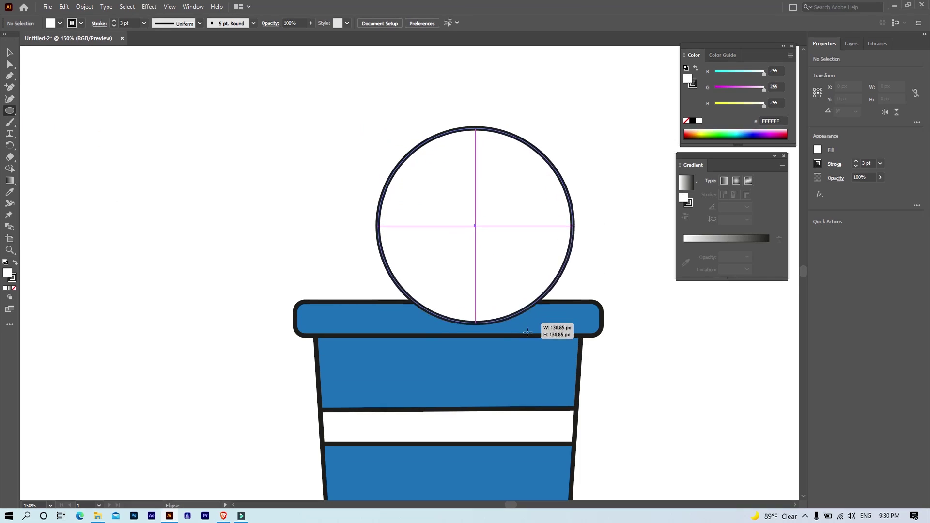
pyautogui.moveTo(495, 246); pyautogui.dragTo(435, 209)
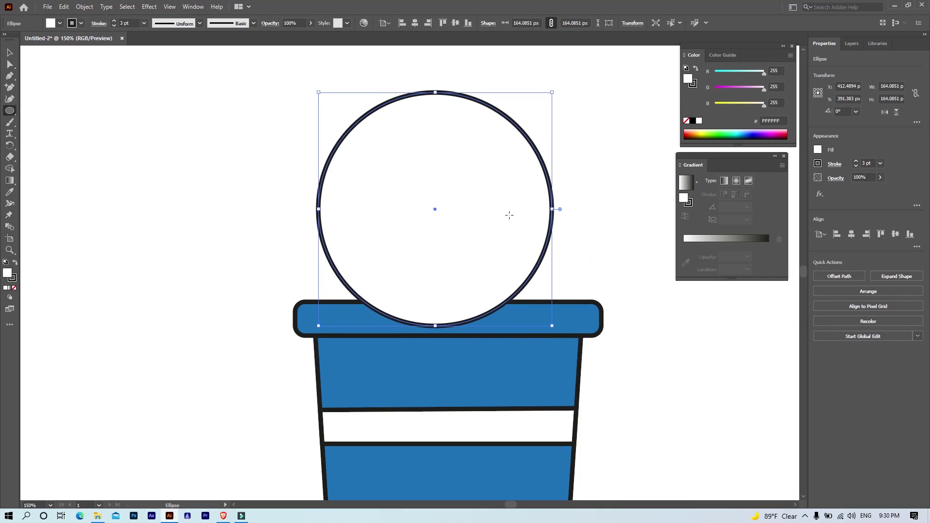
pyautogui.moveTo(554, 209); pyautogui.dragTo(562, 209)
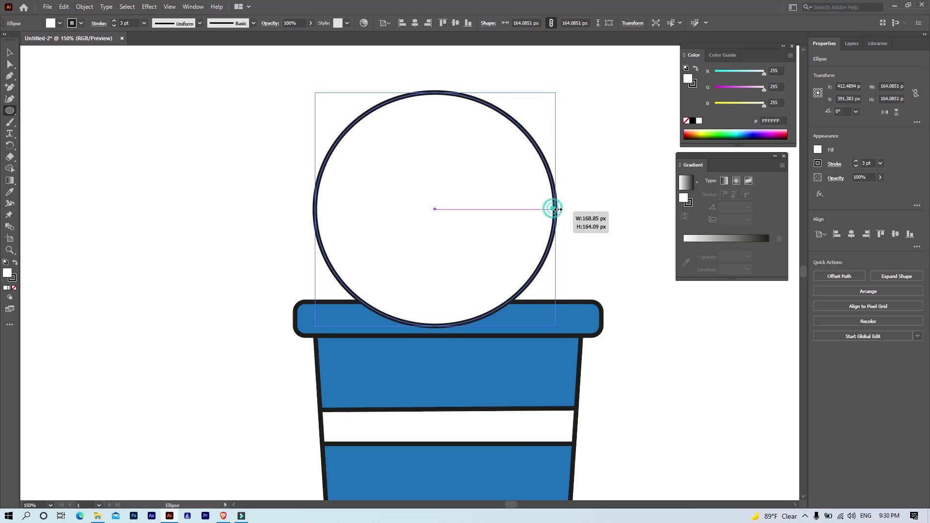
pyautogui.moveTo(459, 207); pyautogui.dragTo(477, 207)
pyautogui.scroll(-1, 422, 223)
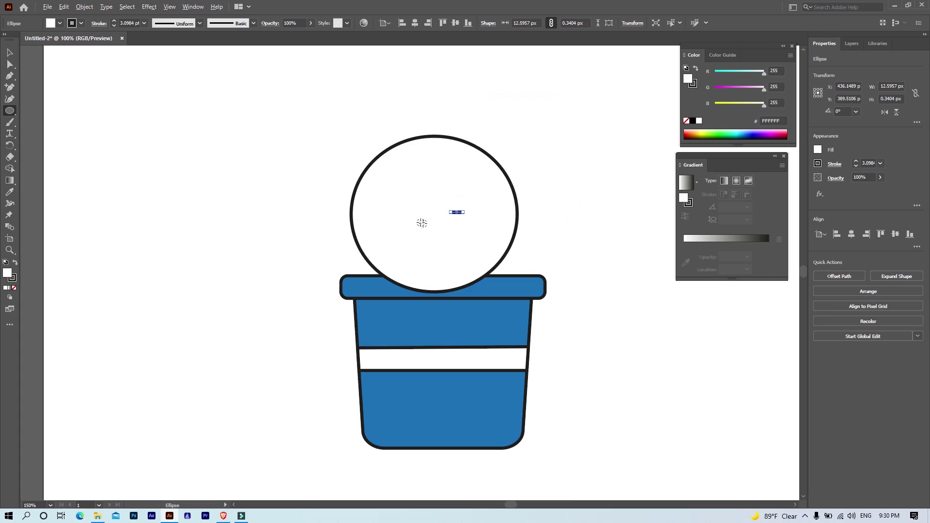
pyautogui.hotkey('ctrl', 'z')
pyautogui.press('v')
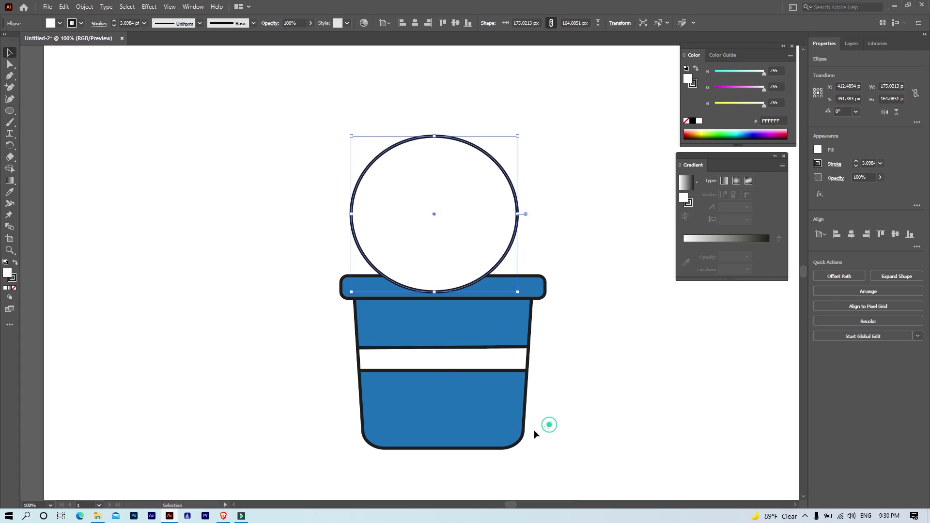
# Group the pot body and rim together.
pyautogui.click(408, 318)
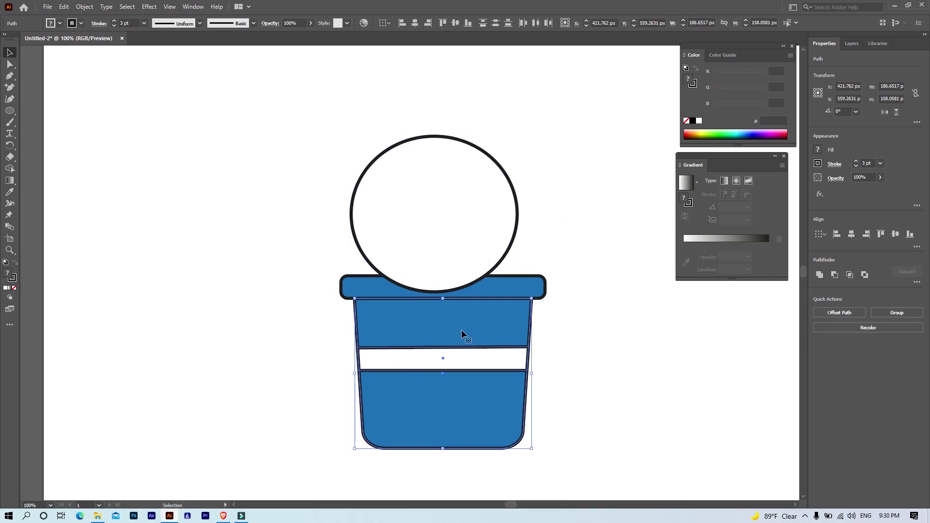
pyautogui.keyDown('shift'); pyautogui.click(356, 276); pyautogui.keyUp('shift')
pyautogui.rightClick(357, 276)
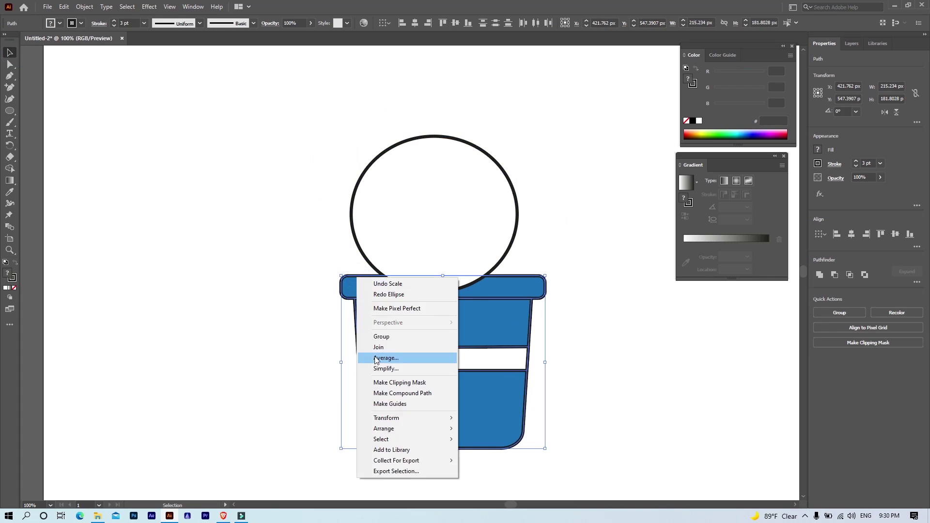
pyautogui.click(382, 337)
pyautogui.click(611, 378)
# Centre the circle horizontally over the pot and send it behind the pot.
pyautogui.moveTo(567, 140); pyautogui.dragTo(406, 424)
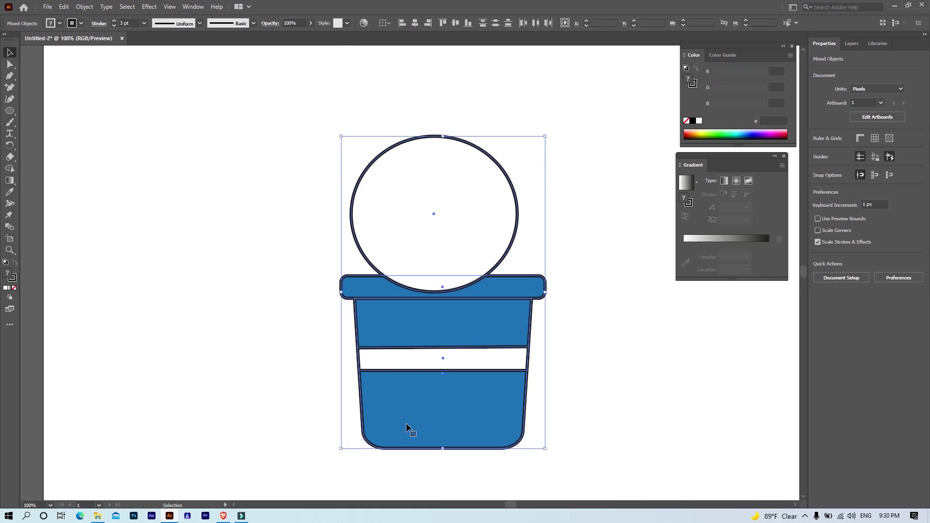
pyautogui.click(416, 23)
pyautogui.click(603, 258)
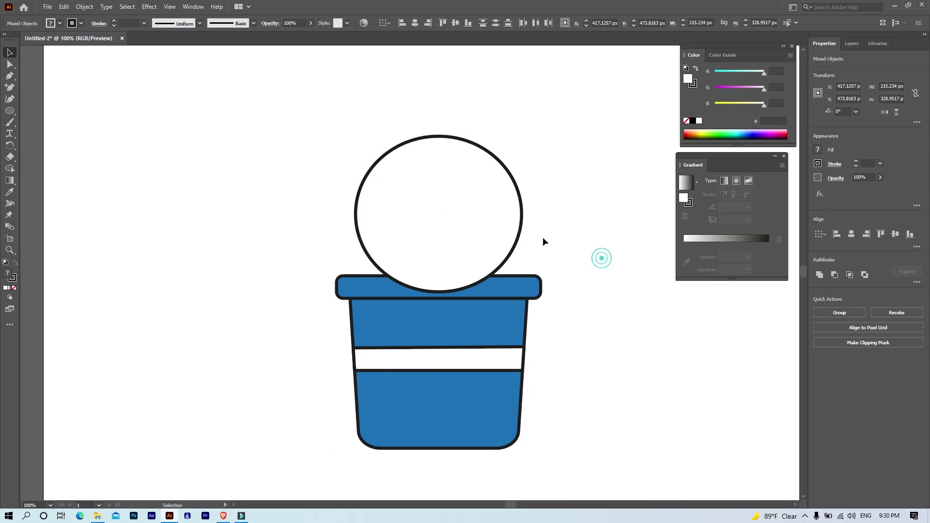
pyautogui.click(507, 222)
pyautogui.rightClick(507, 224)
pyautogui.moveTo(535, 400)
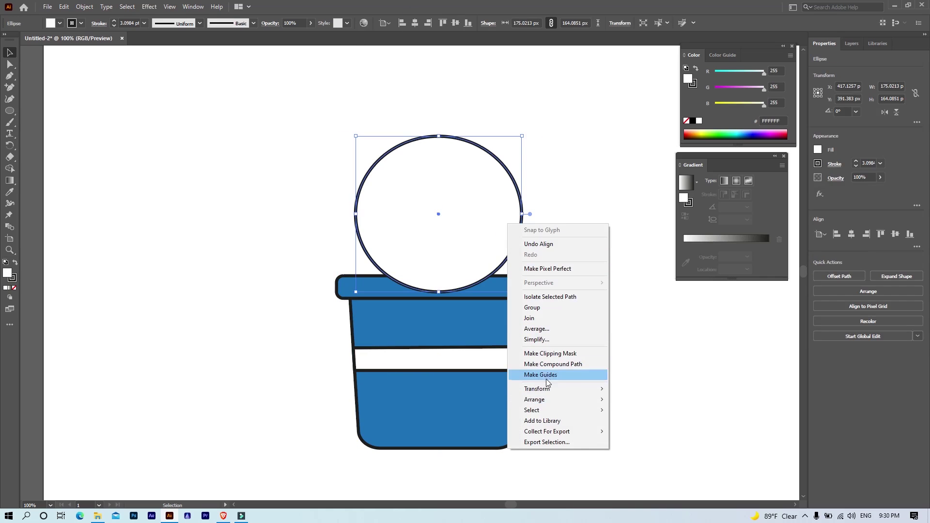
pyautogui.click(651, 433)
# Lower the circle into the pot and enlarge it to about 186 × 175 px.
pyautogui.click(644, 391)
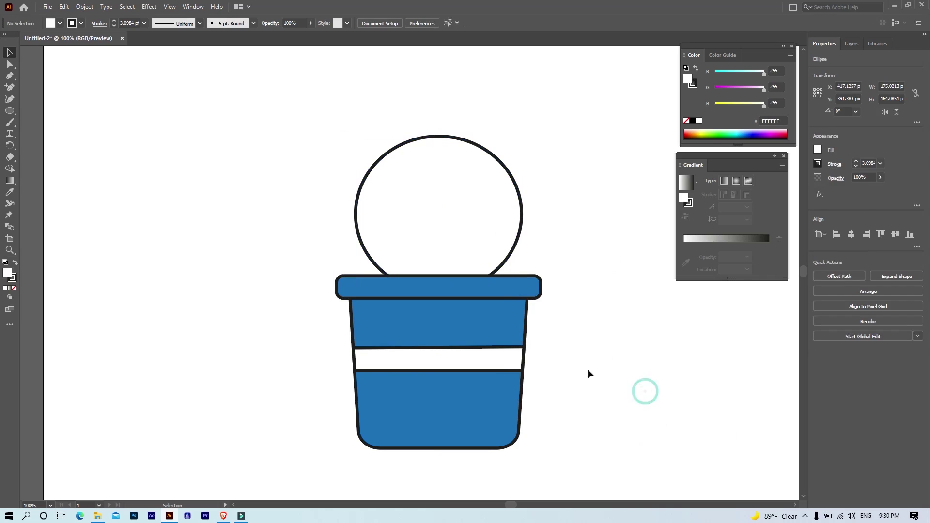
pyautogui.moveTo(432, 201); pyautogui.dragTo(431, 225)
pyautogui.moveTo(523, 159); pyautogui.dragTo(534, 159)
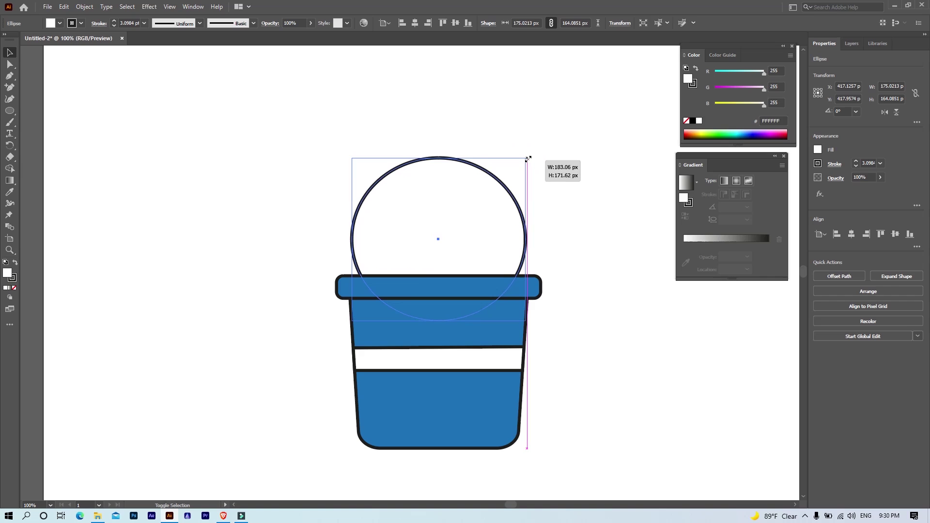
pyautogui.click(584, 216)
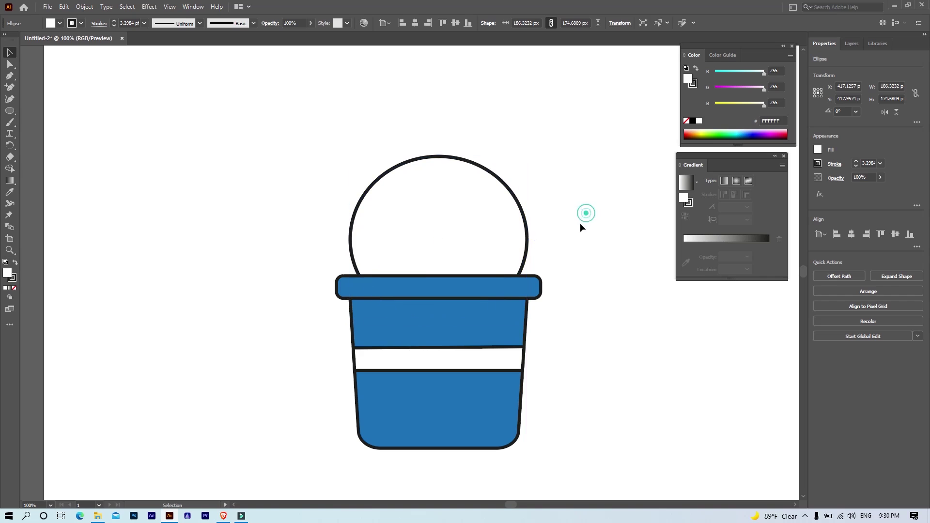
pyautogui.click(446, 239)
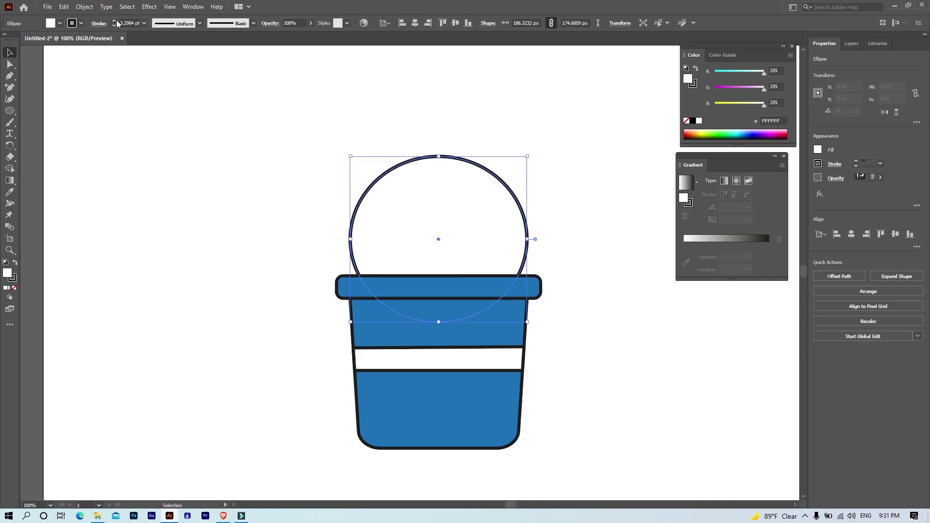
# Fill the cactus circle with green, refined to #31CE29 in the Color Picker.
pyautogui.click(51, 23)
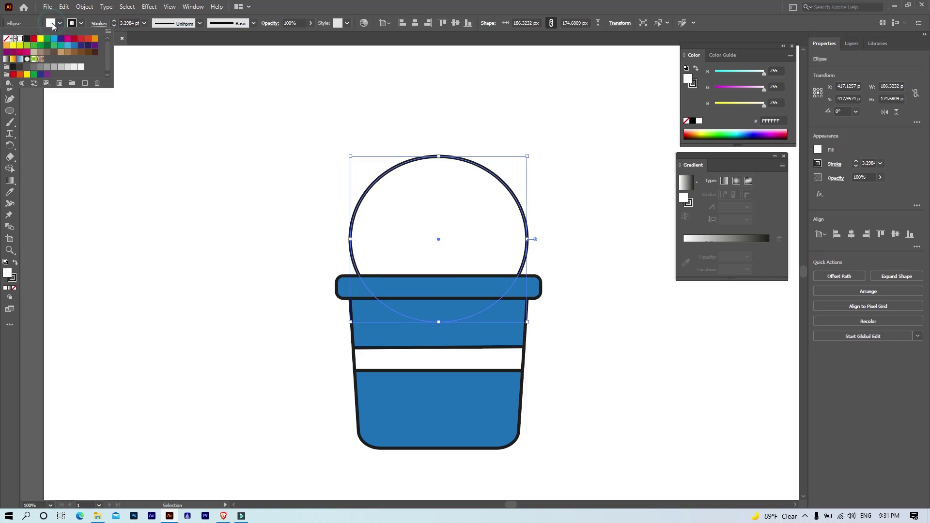
pyautogui.click(35, 45)
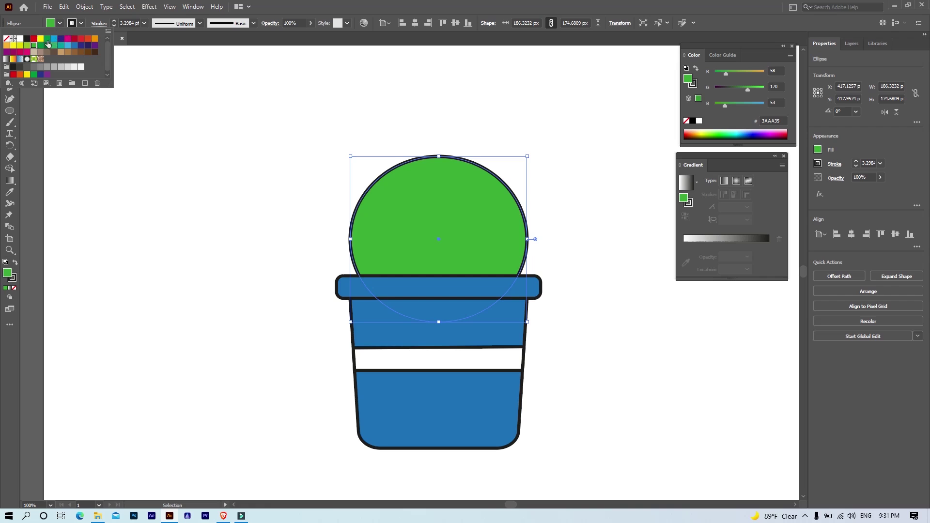
pyautogui.doubleClick(7, 275)
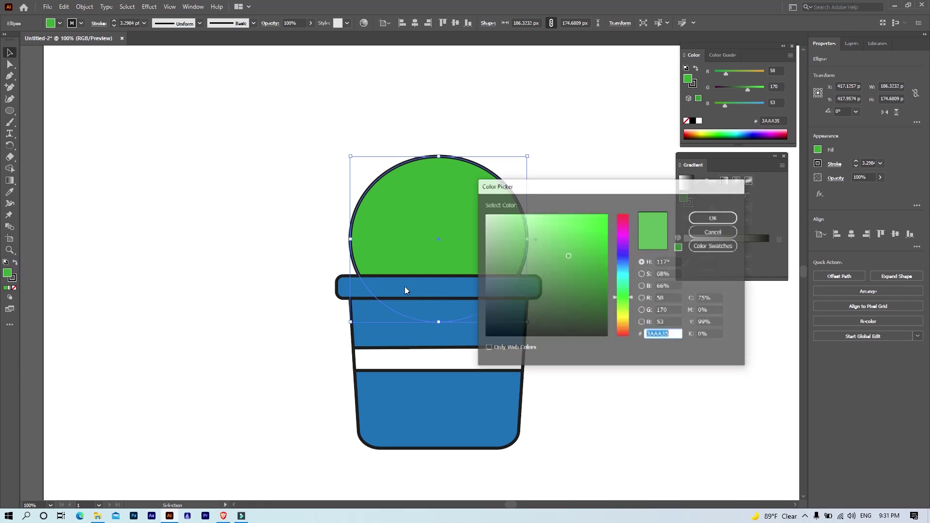
pyautogui.moveTo(566, 240); pyautogui.dragTo(577, 241)
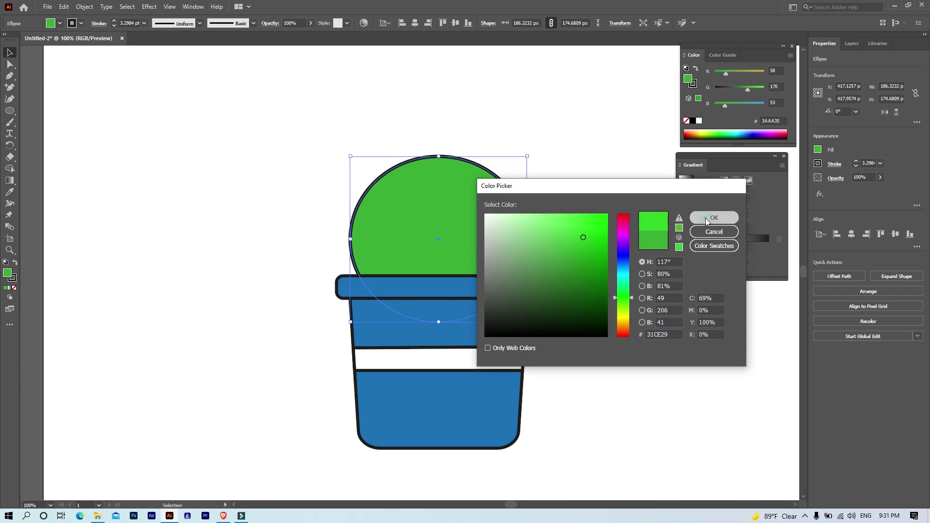
pyautogui.click(705, 219)
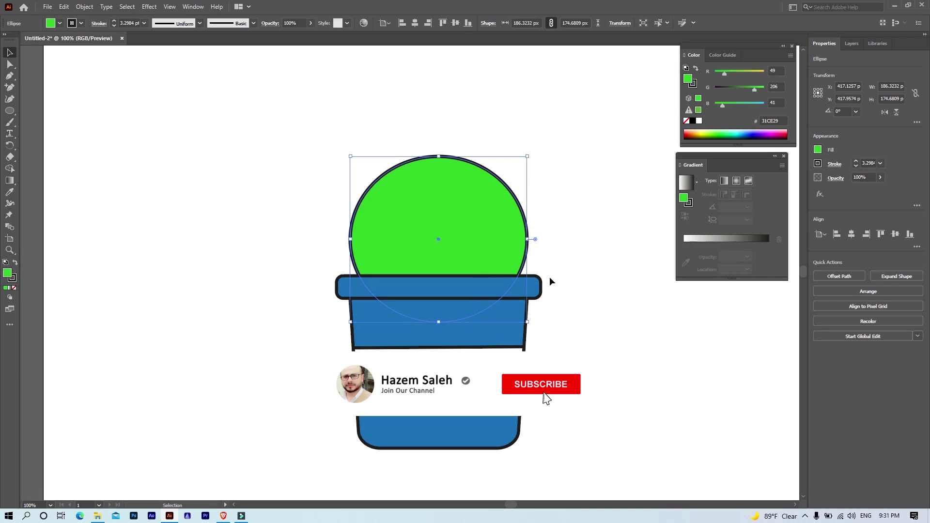
pyautogui.click(576, 254)
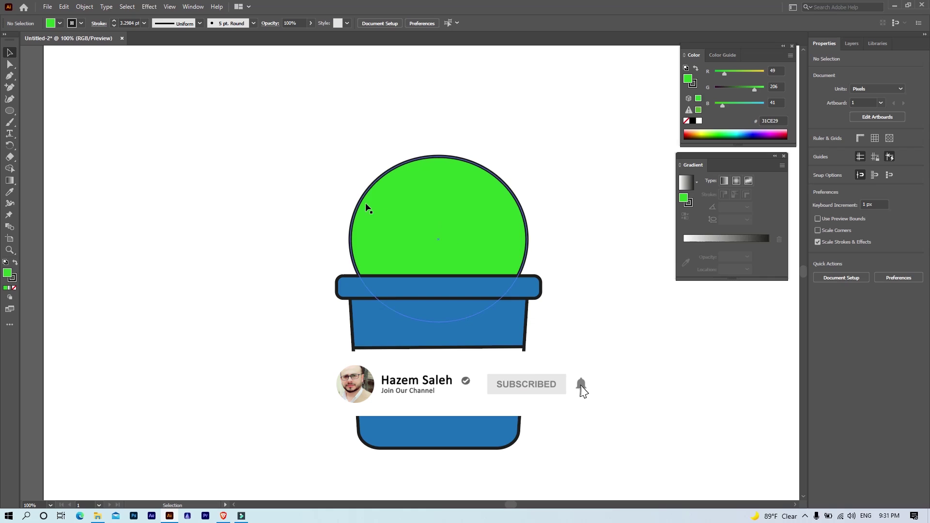
# Paste a copy of the green circle in front and narrow it into a rib ellipse.
pyautogui.click(489, 224)
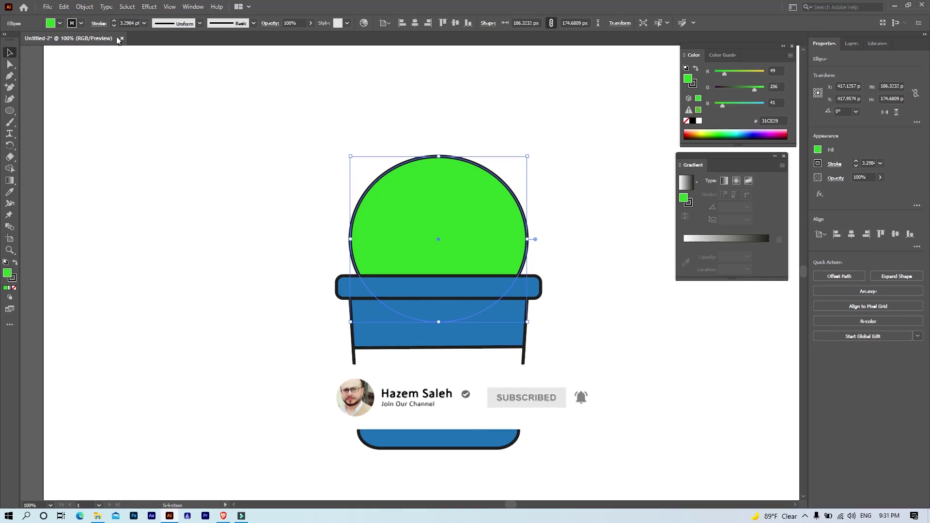
pyautogui.click(84, 7)
pyautogui.click(70, 54)
pyautogui.click(63, 7)
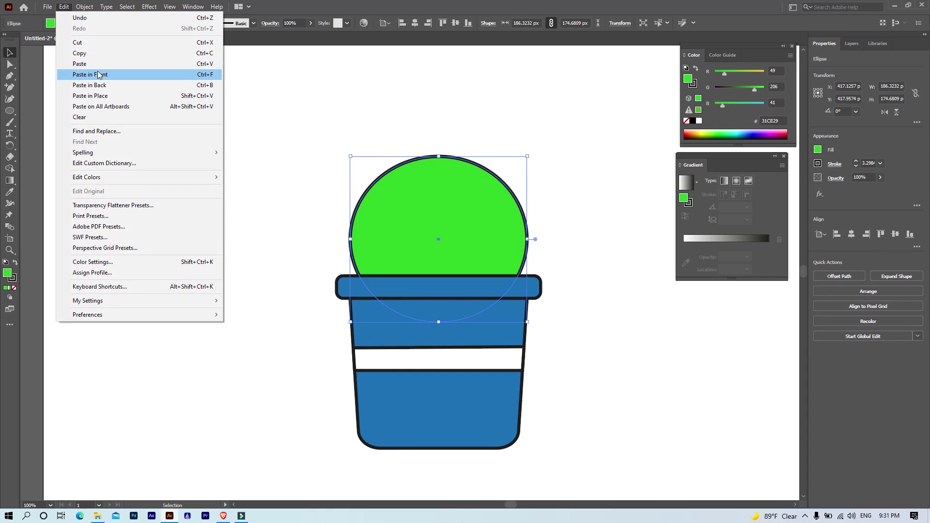
pyautogui.click(97, 75)
pyautogui.moveTo(529, 240); pyautogui.dragTo(499, 239)
# Paste another copy of the rib in front and narrow it into a thinner inner rib.
pyautogui.click(79, 7)
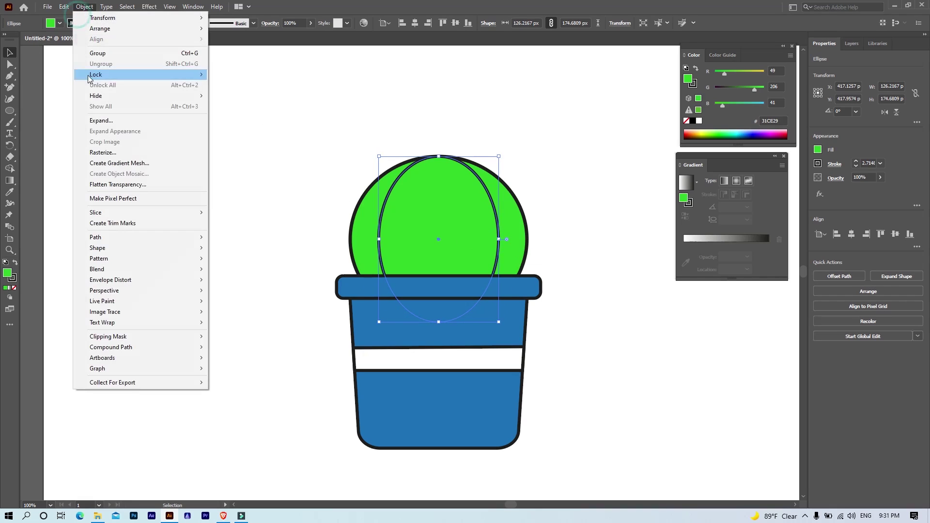
pyautogui.click(79, 7)
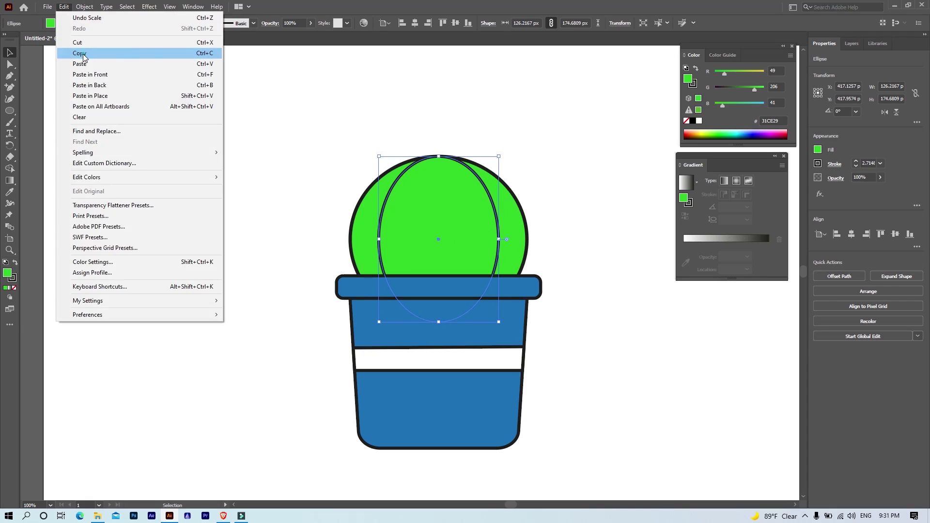
pyautogui.click(83, 58)
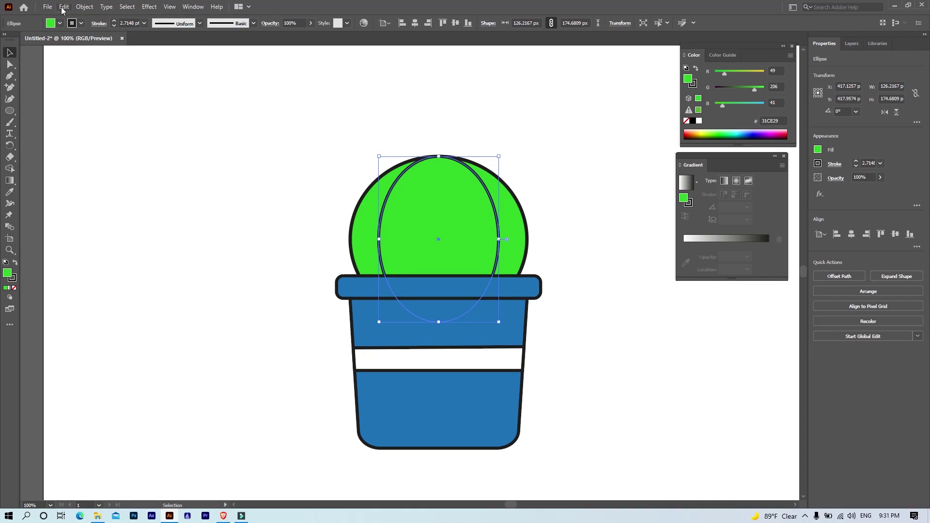
pyautogui.click(64, 6)
pyautogui.click(89, 72)
pyautogui.moveTo(501, 239); pyautogui.dragTo(461, 238)
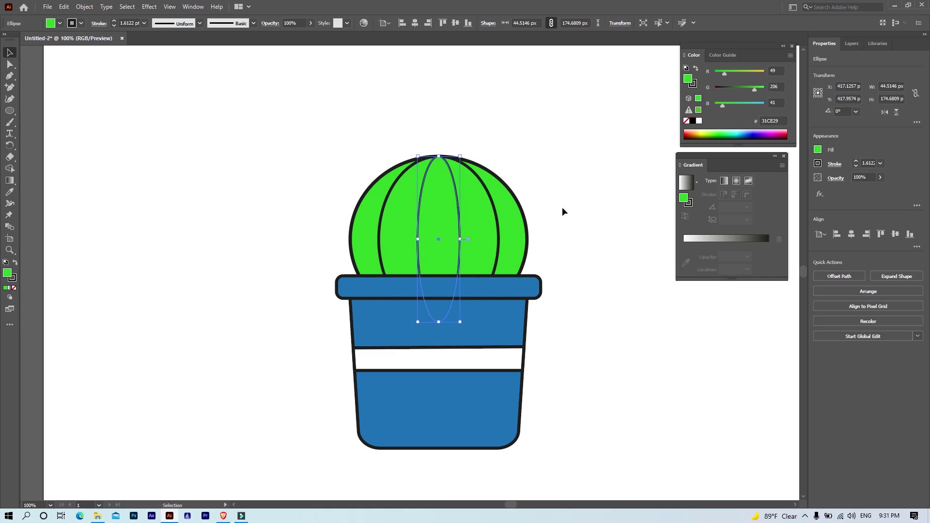
pyautogui.click(560, 184)
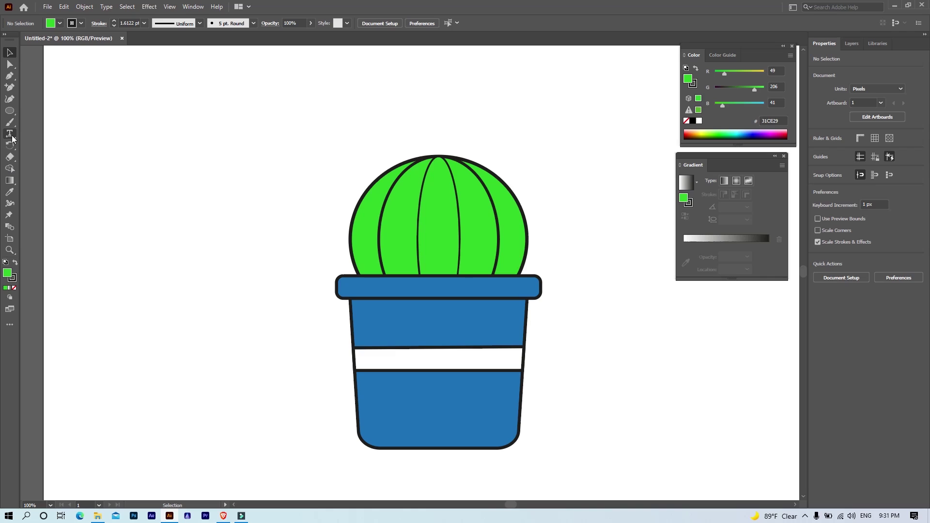
# Cut the left, middle and right rib ellipses at two points each with the Scissors tool.
pyautogui.rightClick(13, 161)
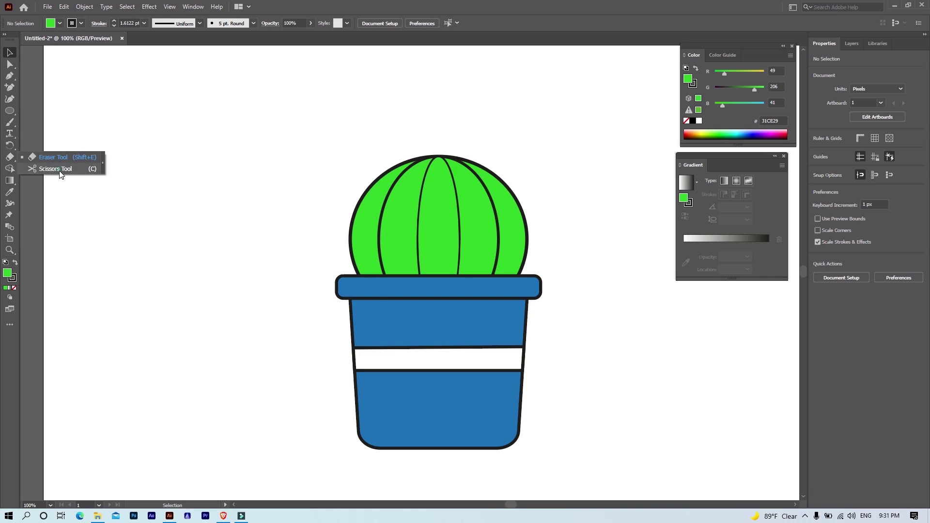
pyautogui.click(61, 173)
pyautogui.scroll(2, 380, 316)
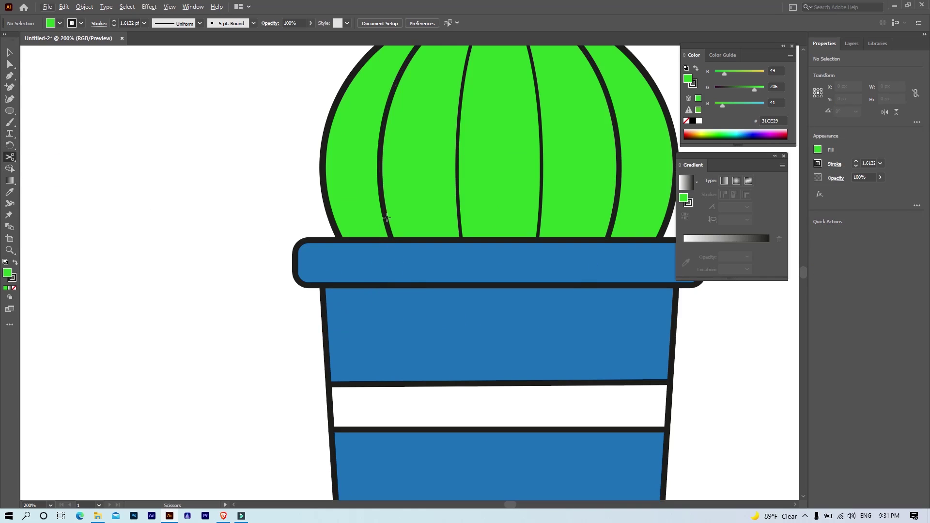
pyautogui.click(383, 197)
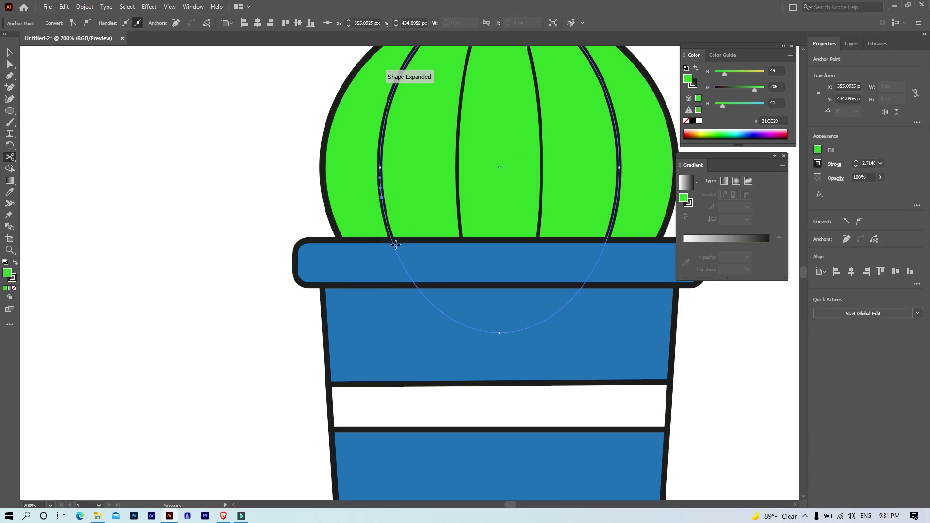
pyautogui.click(394, 245)
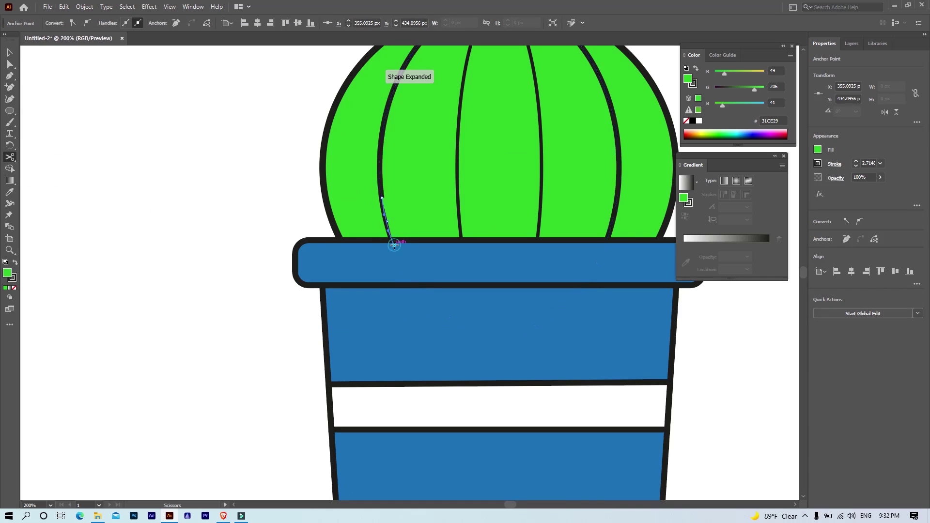
pyautogui.click(458, 197)
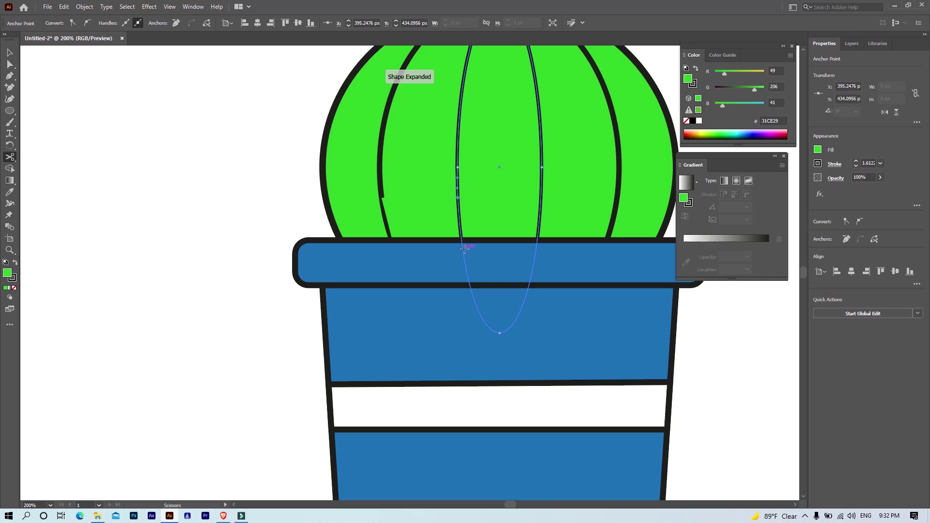
pyautogui.click(459, 209)
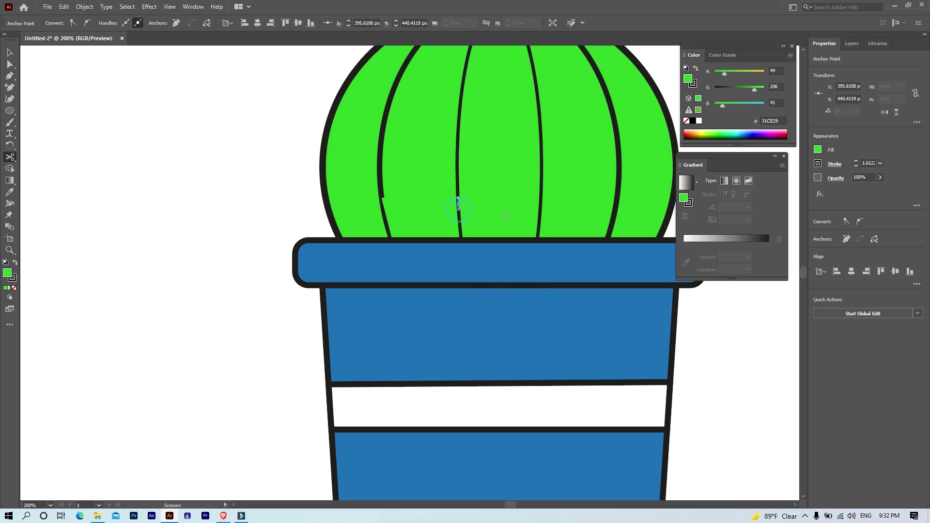
pyautogui.click(541, 198)
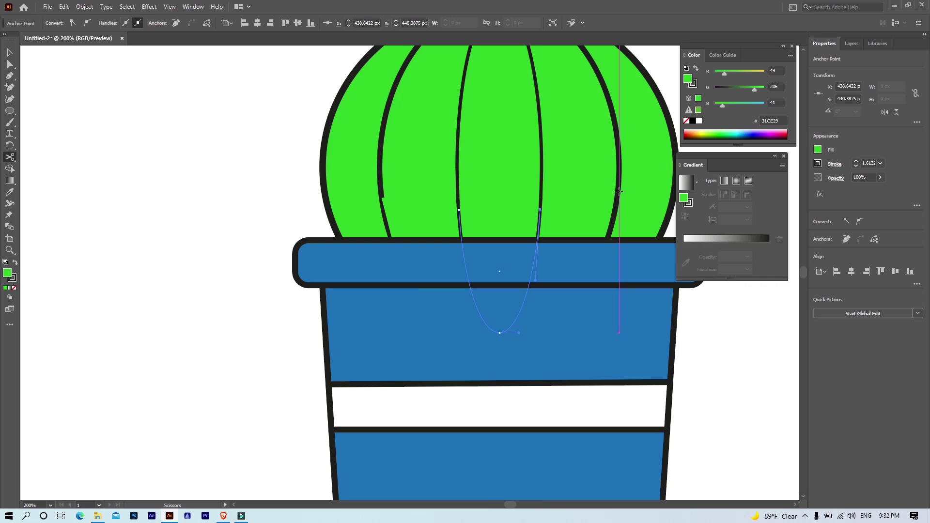
pyautogui.click(618, 197)
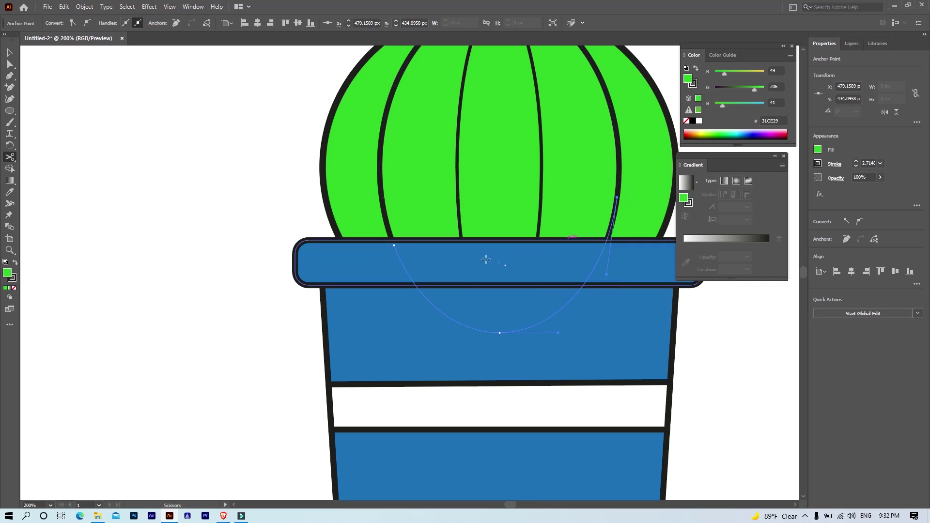
# Delete the unwanted lower rib pieces so the ribs stop above the pot rim.
pyautogui.click(10, 53)
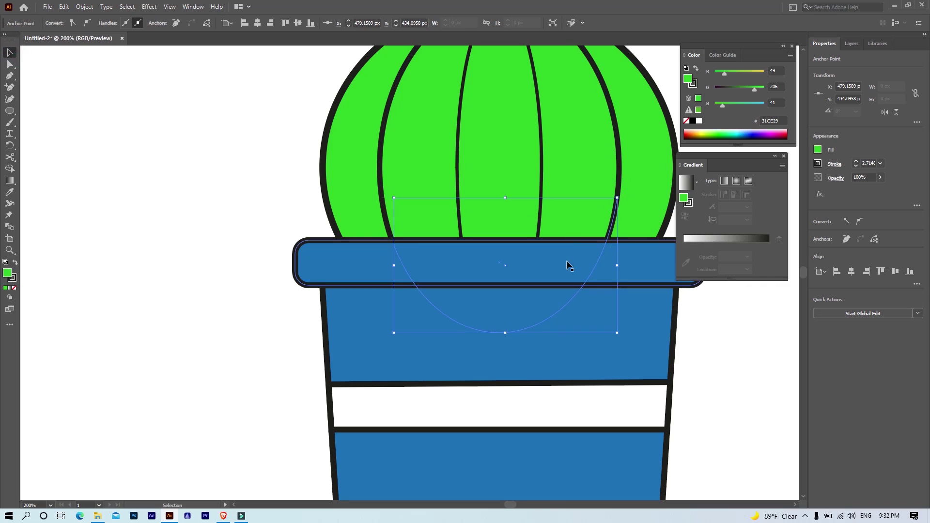
pyautogui.press('Delete')
pyautogui.press('Delete')
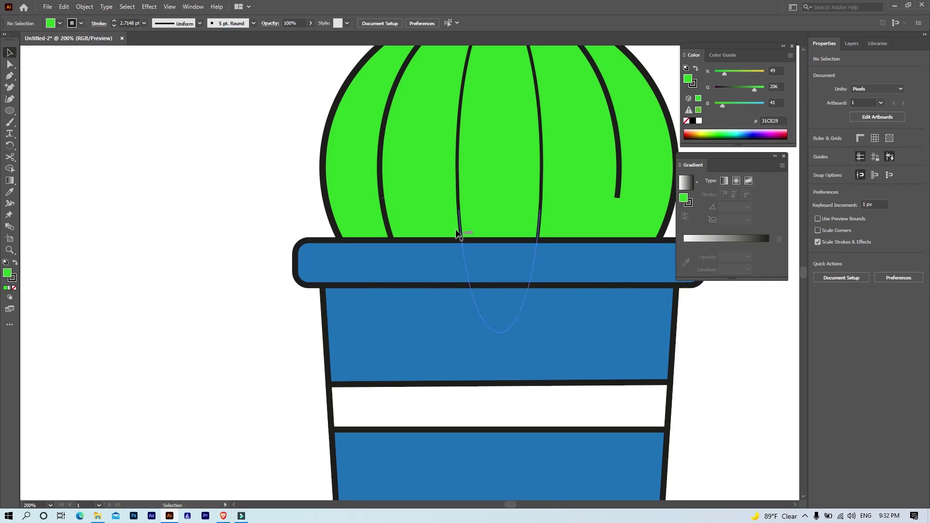
pyautogui.click(461, 206)
pyautogui.press('Delete')
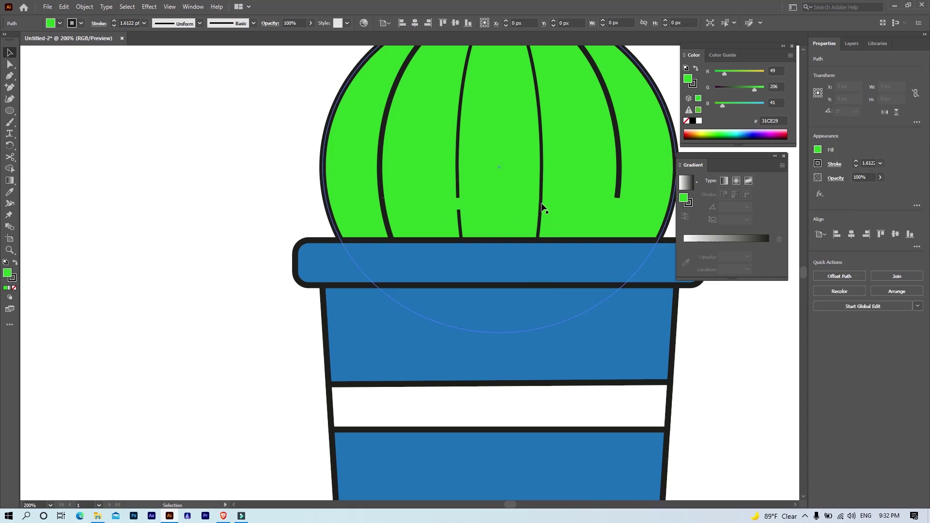
pyautogui.click(544, 206)
pyautogui.press('Delete')
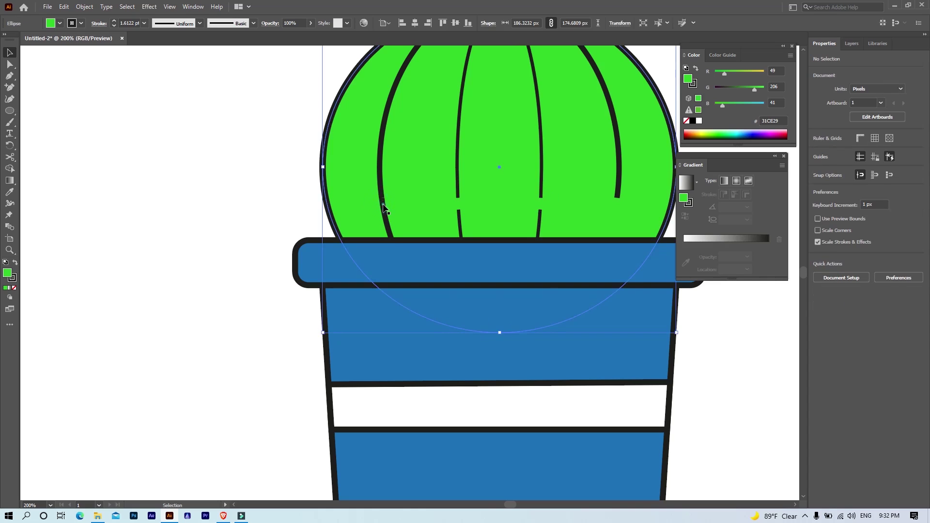
pyautogui.click(387, 213)
pyautogui.press('Delete')
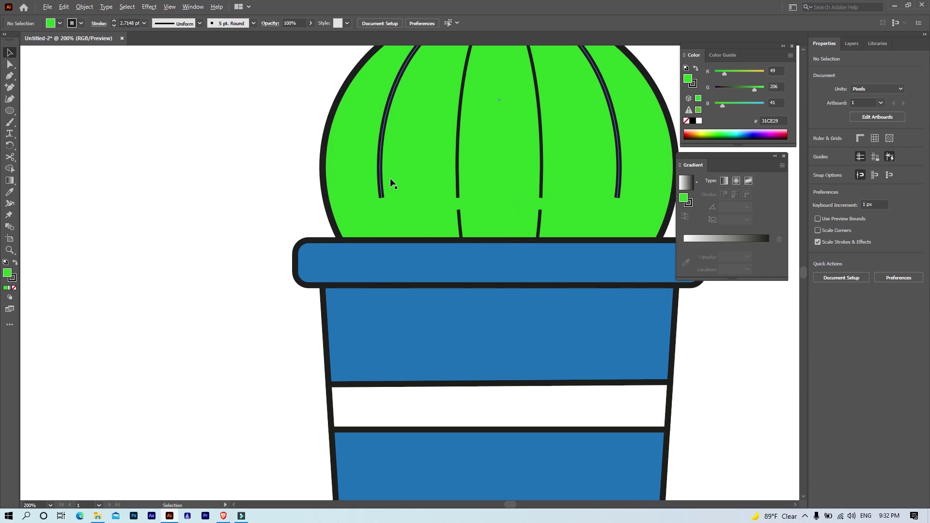
pyautogui.scroll(1, 391, 179)
pyautogui.hscroll(-1, 484, 194)
pyautogui.scroll(-1, 538, 208)
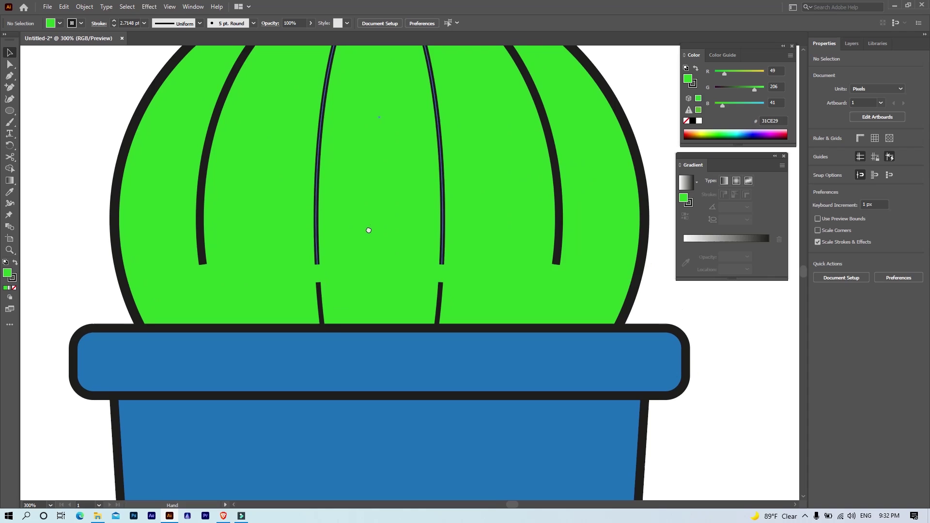
# Select the four upper ribs plus the lower U-shaped rib and set their fill to None.
pyautogui.click(203, 254)
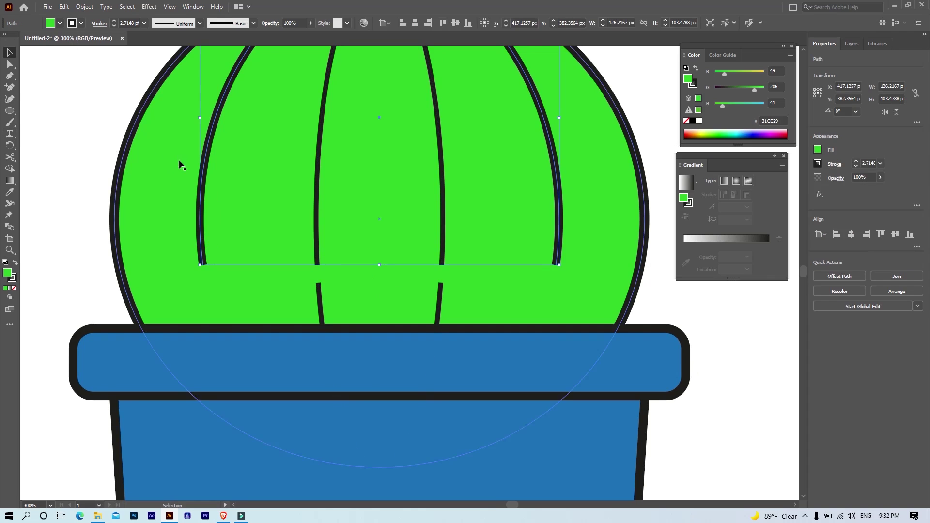
pyautogui.click(318, 183)
pyautogui.keyDown('shift'); pyautogui.click(208, 146); pyautogui.keyUp('shift')
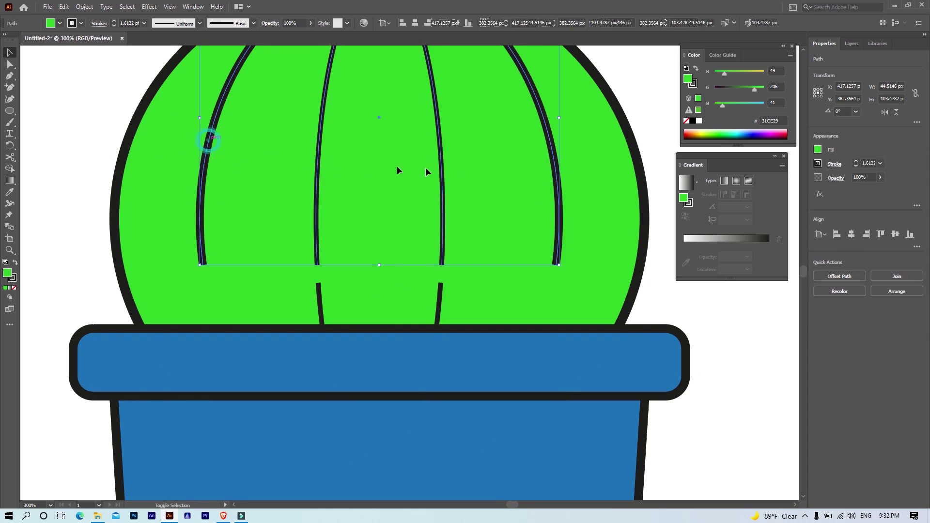
pyautogui.keyDown('shift'); pyautogui.click(438, 307); pyautogui.keyUp('shift')
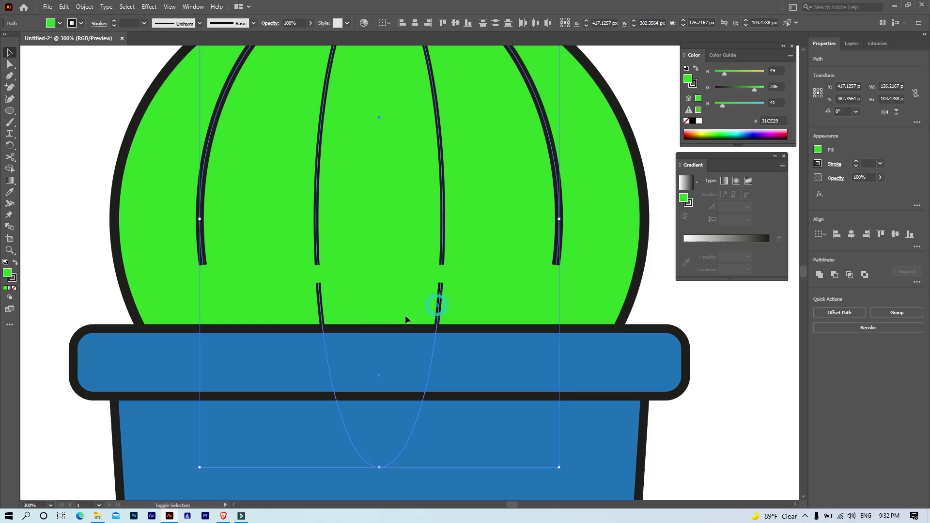
pyautogui.click(59, 23)
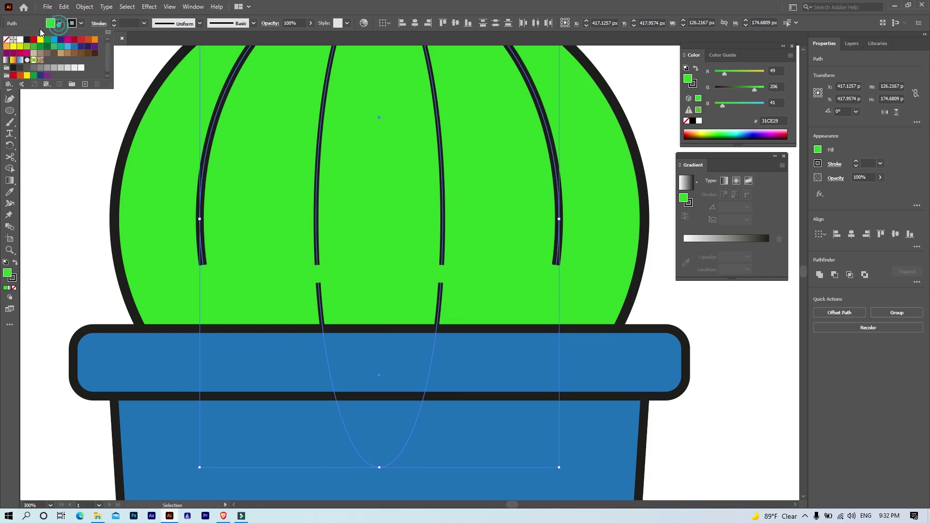
pyautogui.click(6, 40)
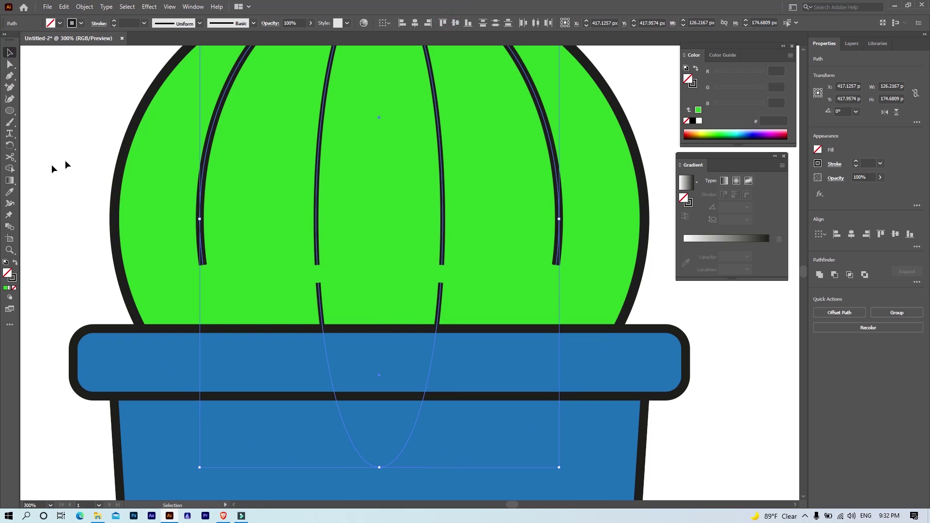
pyautogui.click(9, 203)
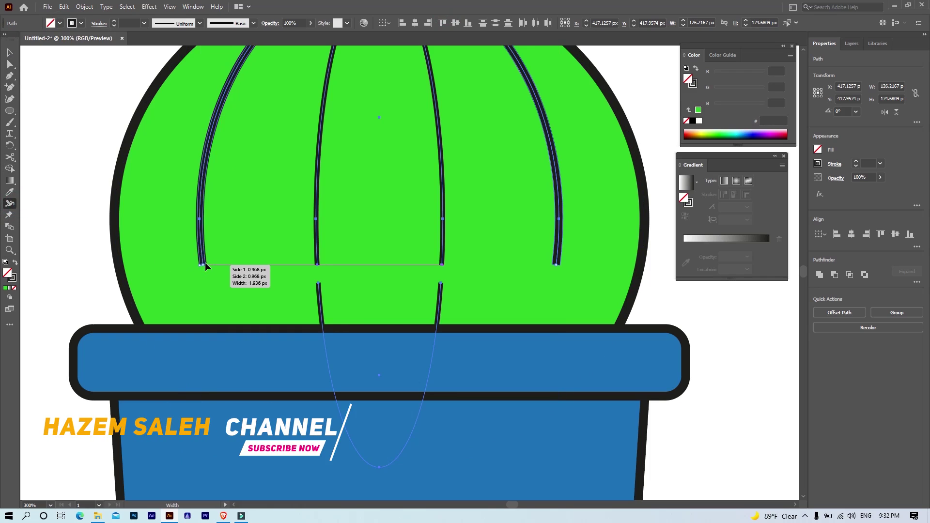
# Taper the left rib's bottom end and adjust the middle rib's width partway down.
pyautogui.moveTo(205, 263); pyautogui.dragTo(202, 262)
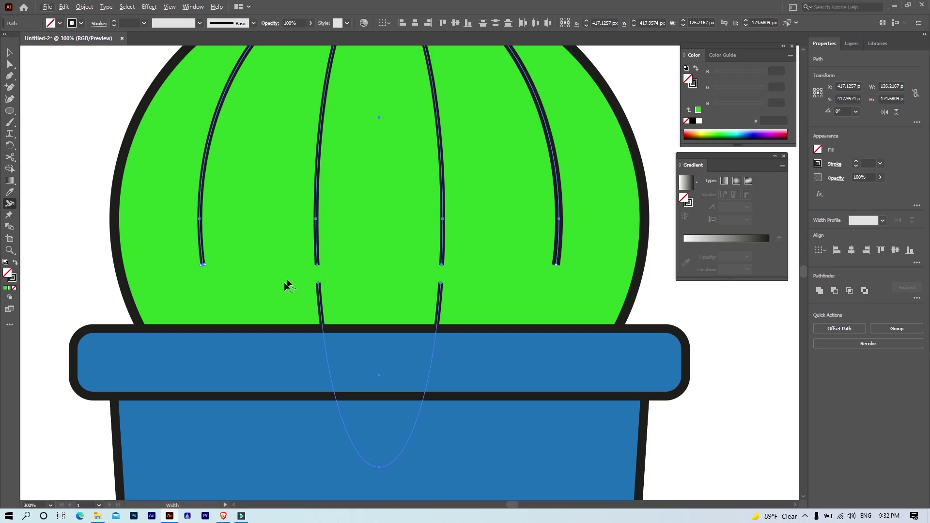
pyautogui.hotkey('ctrl', 'z')
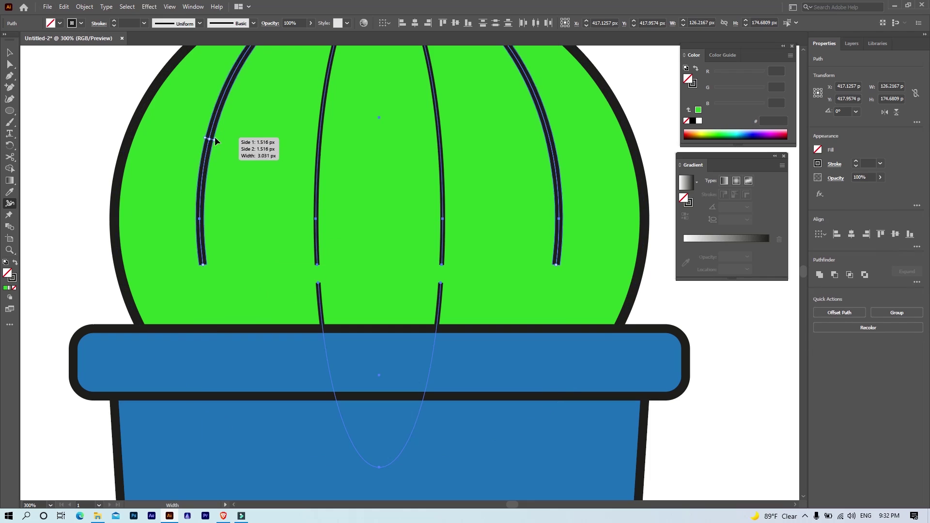
pyautogui.scroll(2, 205, 258)
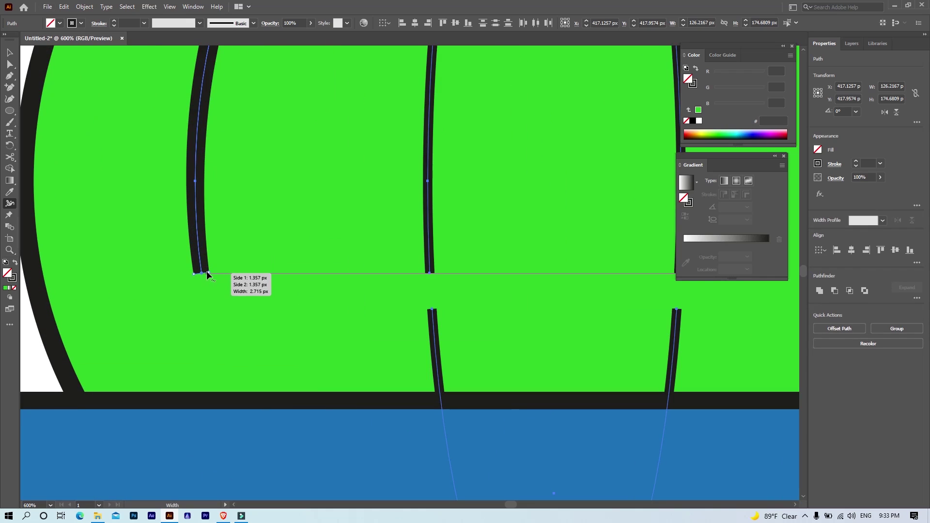
pyautogui.moveTo(204, 273); pyautogui.dragTo(203, 274)
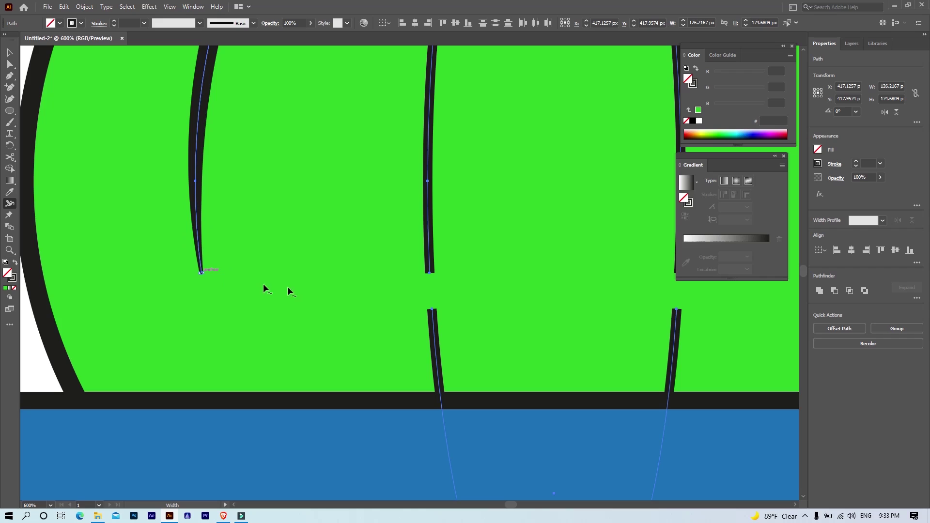
pyautogui.scroll(-2, 430, 144)
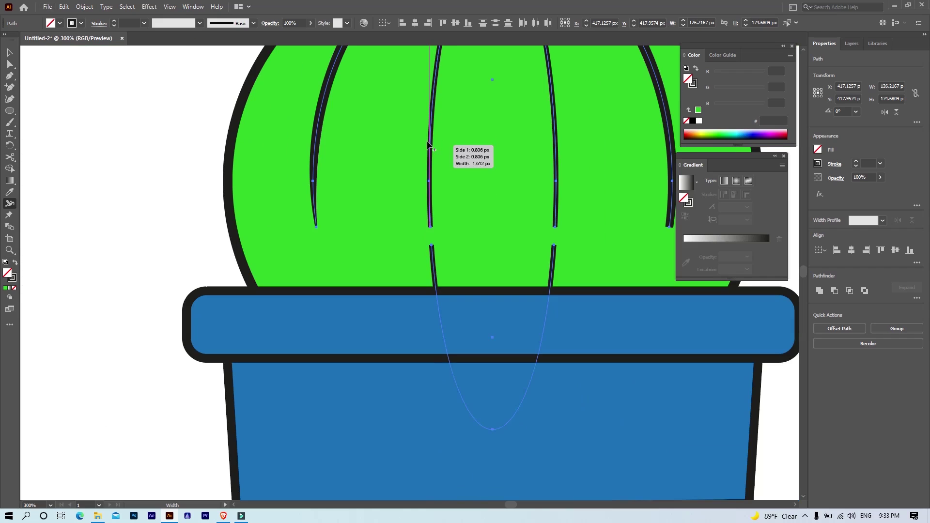
pyautogui.moveTo(431, 142); pyautogui.dragTo(436, 144)
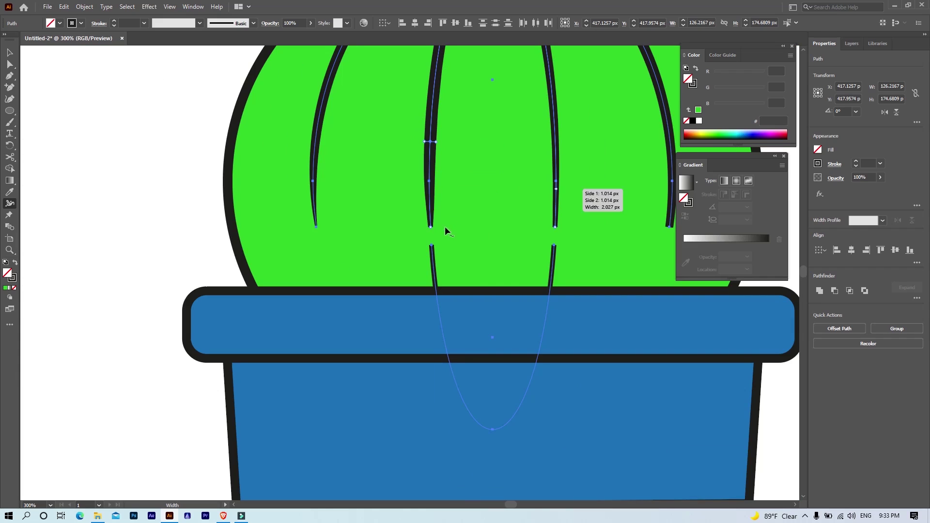
pyautogui.click(431, 227)
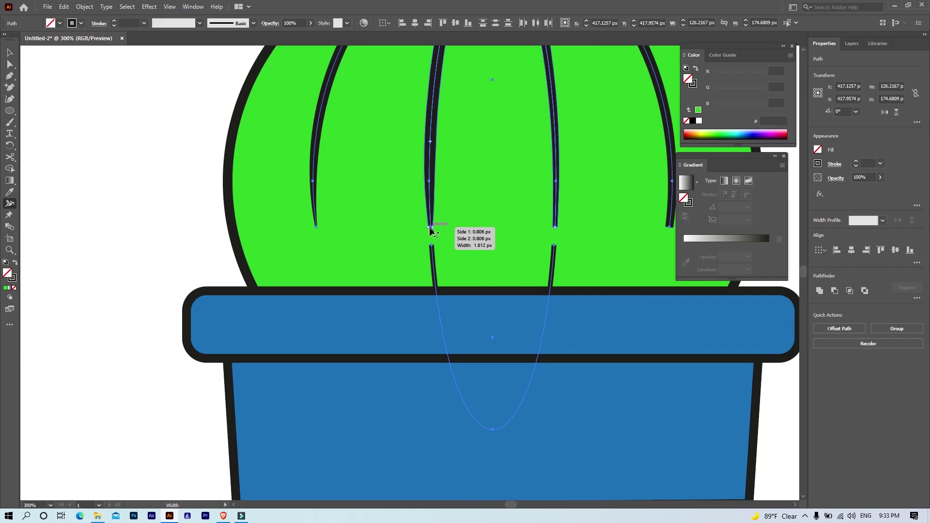
pyautogui.scroll(-2, 382, 229)
pyautogui.scroll(4, 145, 347)
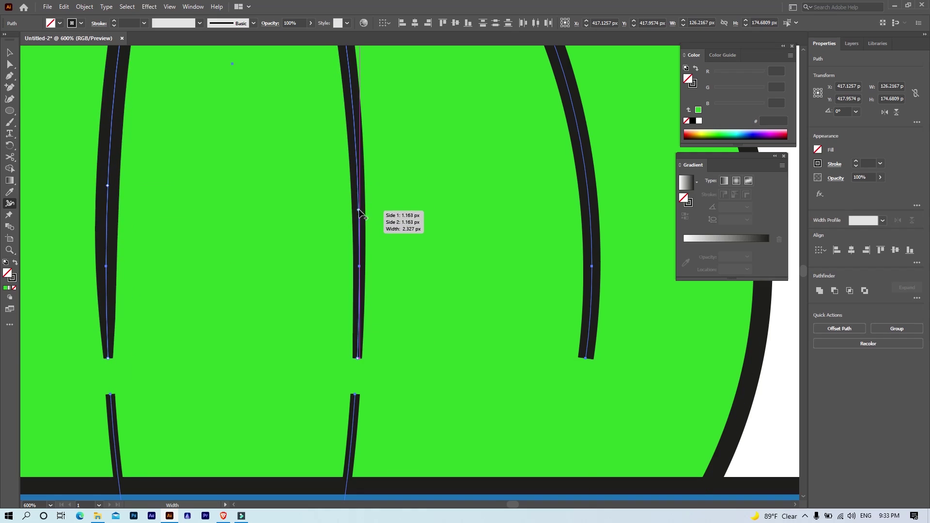
# Taper the middle and right ribs down to thin pointed ends with width points.
pyautogui.moveTo(359, 211); pyautogui.dragTo(358, 358)
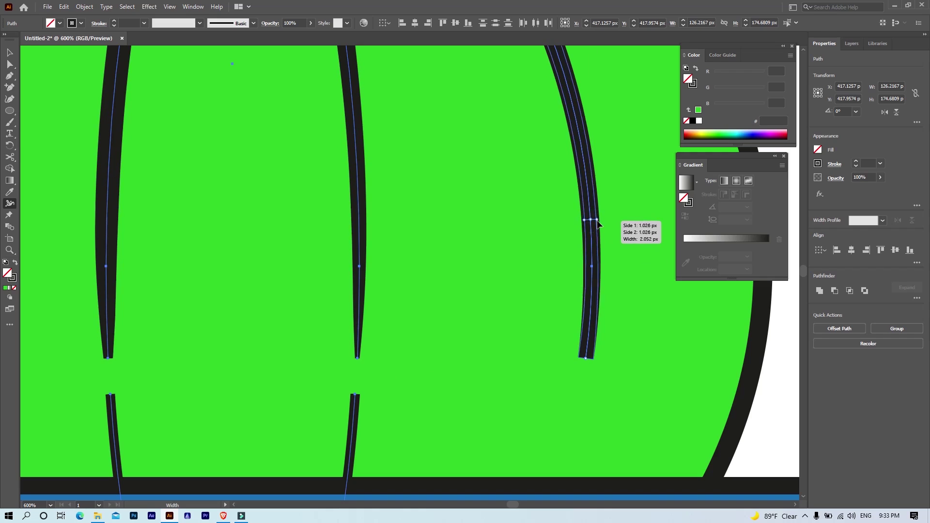
pyautogui.moveTo(598, 223); pyautogui.dragTo(588, 358)
pyautogui.scroll(-1, 412, 414)
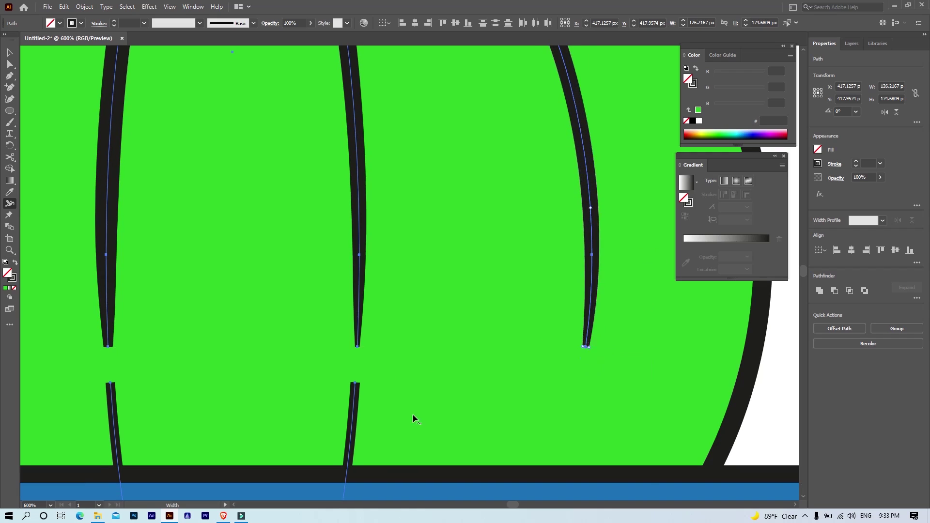
pyautogui.scroll(-3, 413, 416)
pyautogui.moveTo(350, 376); pyautogui.dragTo(358, 303)
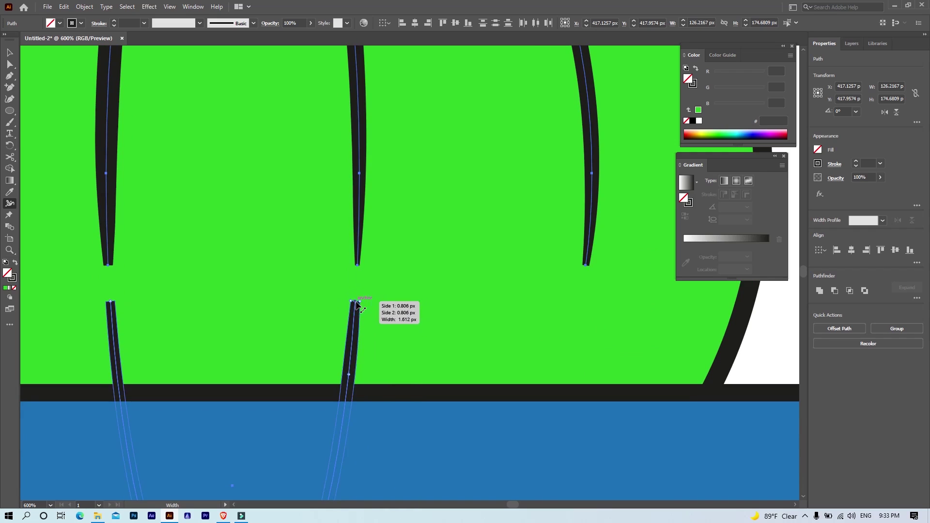
pyautogui.scroll(1, 359, 315)
pyautogui.hscroll(-3, 358, 330)
pyautogui.hscroll(-4, 344, 368)
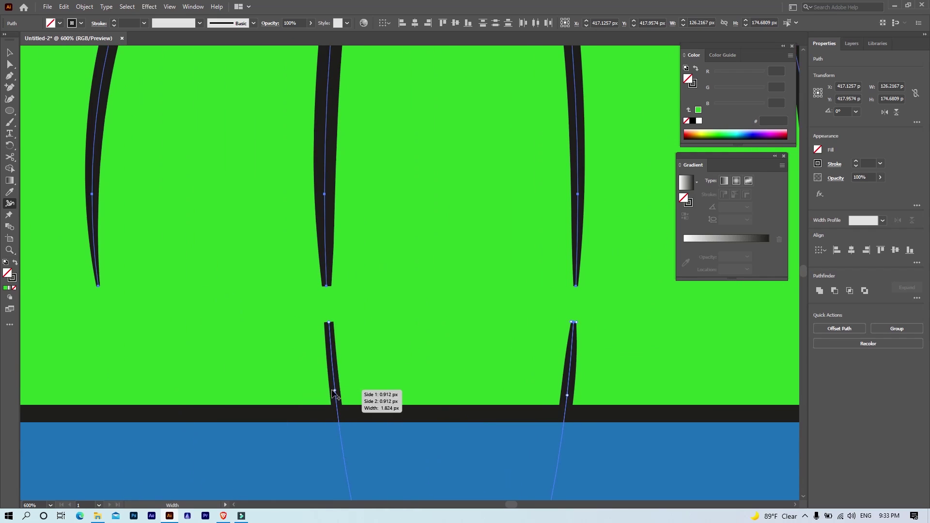
pyautogui.click(332, 324)
pyautogui.keyDown('alt'); pyautogui.scroll(-3, 410, 402); pyautogui.keyUp('alt')
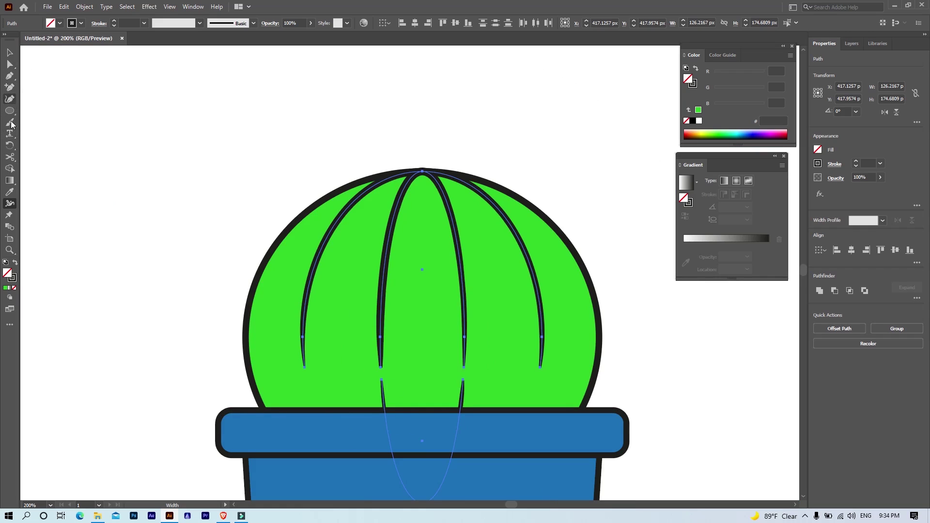
# Draw a short vertical stroke with the Pen tool to the upper left of the cactus.
pyautogui.click(10, 76)
pyautogui.moveTo(149, 197); pyautogui.dragTo(149, 178)
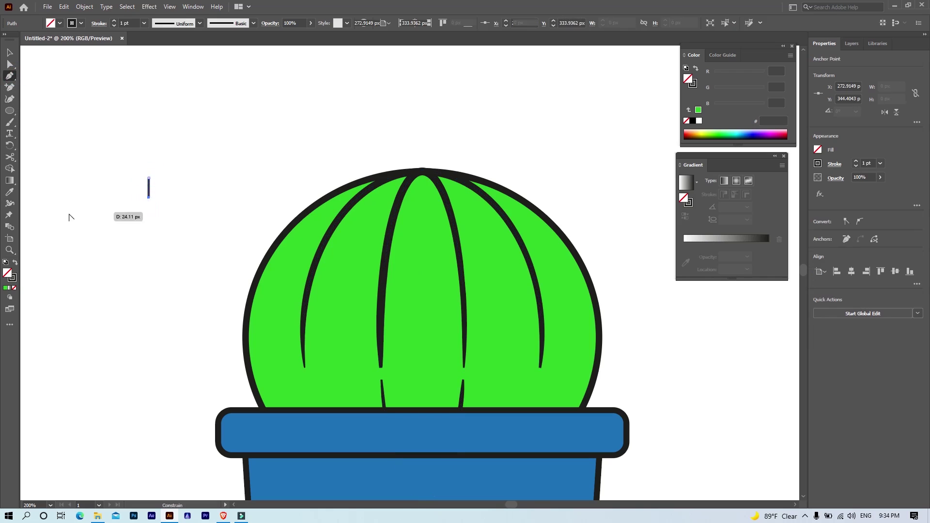
pyautogui.scroll(2, 73, 214)
pyautogui.scroll(1, 92, 213)
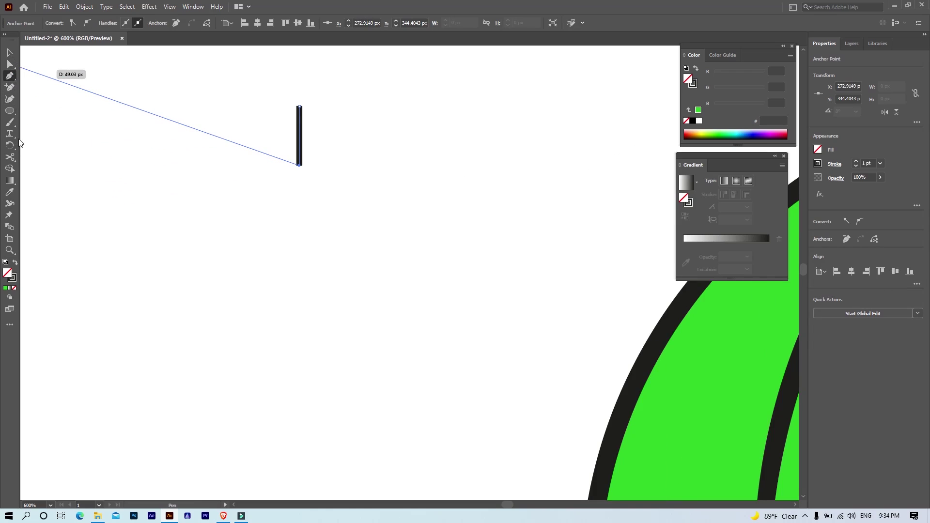
# Widen the stroke's middle to about 1.5 px and pinch its top and bottom ends.
pyautogui.click(10, 203)
pyautogui.scroll(2, 292, 129)
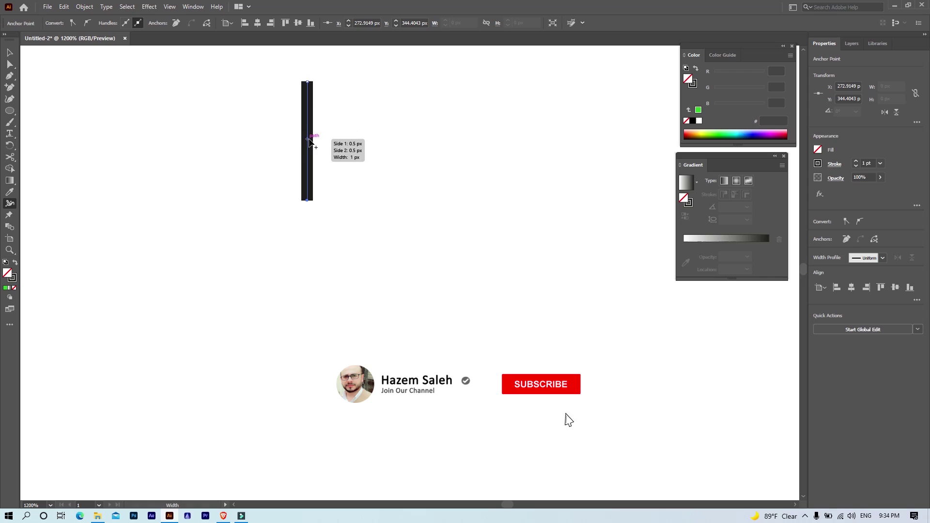
pyautogui.moveTo(310, 139); pyautogui.dragTo(316, 140)
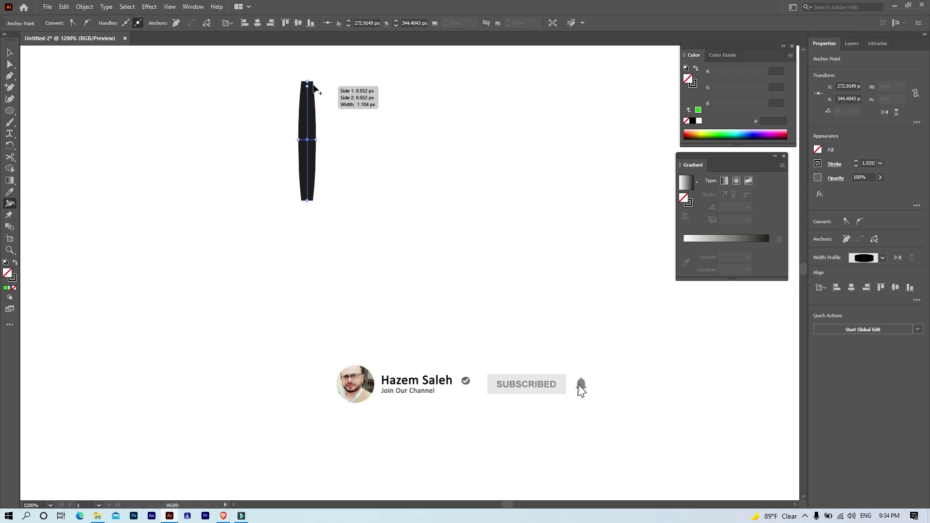
pyautogui.moveTo(314, 84); pyautogui.dragTo(308, 81)
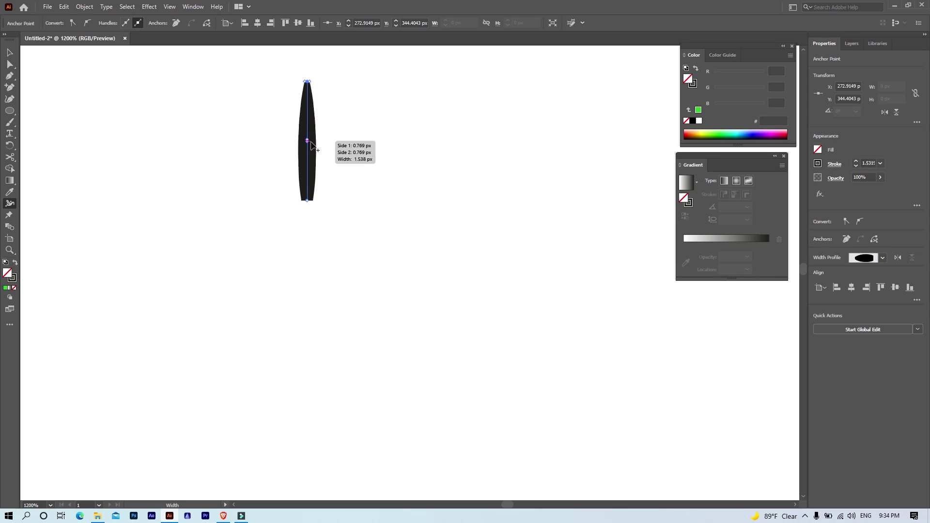
pyautogui.moveTo(308, 140); pyautogui.dragTo(315, 145)
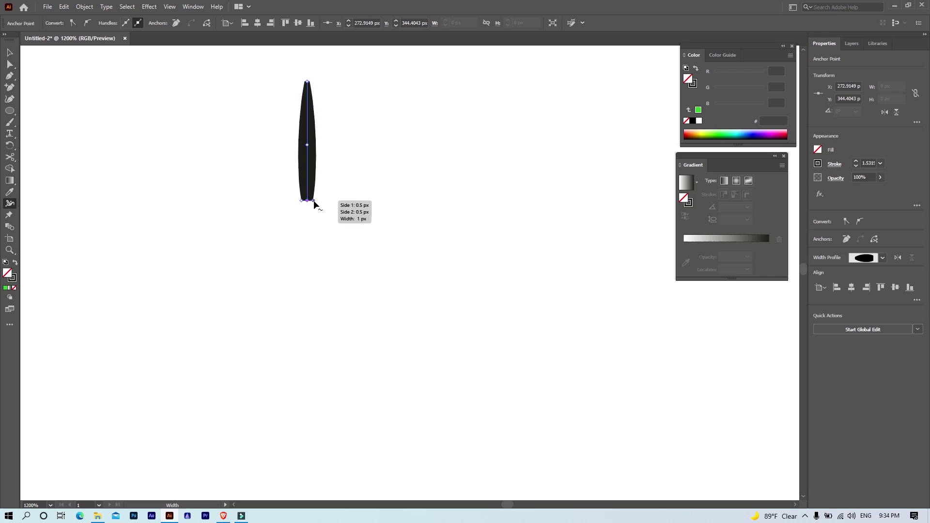
pyautogui.moveTo(313, 201); pyautogui.dragTo(312, 201)
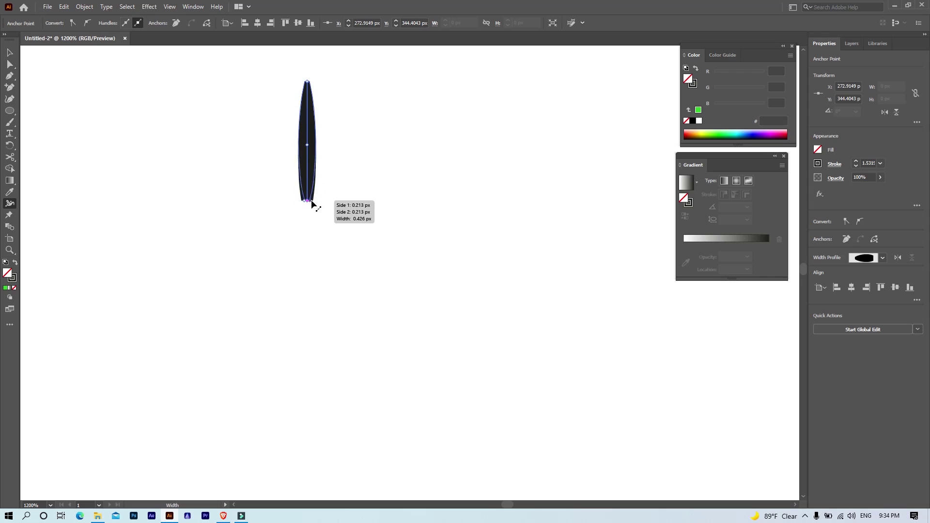
# Rotate the spindle diagonally and reflect-copy it into a chevron shape.
pyautogui.click(11, 52)
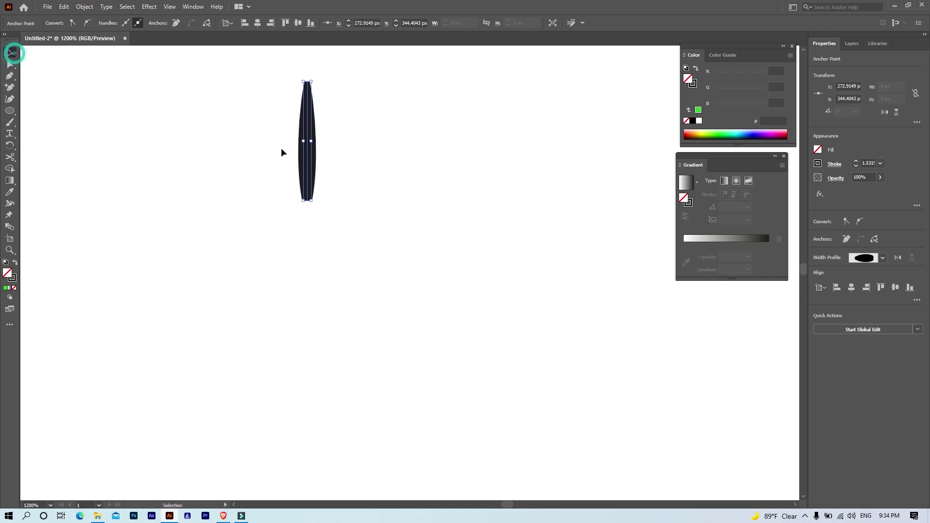
pyautogui.moveTo(270, 73); pyautogui.dragTo(269, 73)
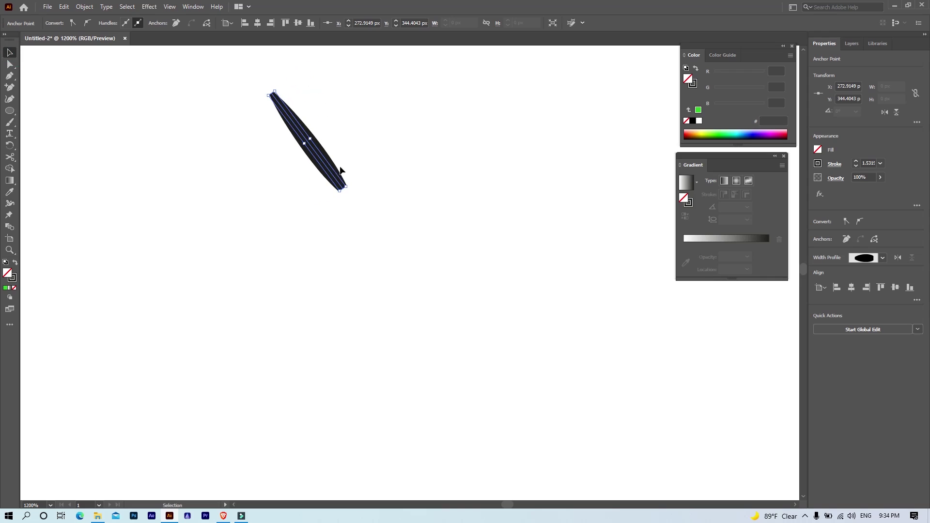
pyautogui.moveTo(326, 174); pyautogui.dragTo(323, 200)
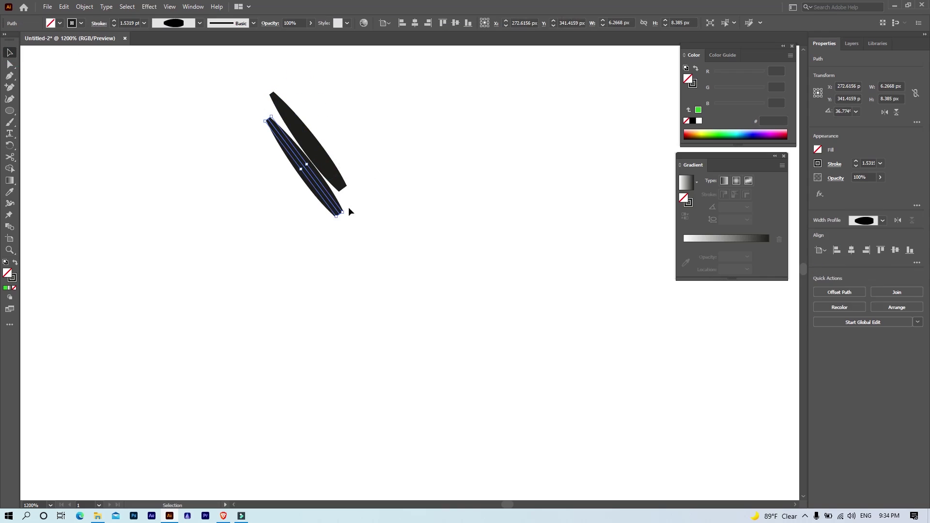
pyautogui.rightClick(331, 215)
pyautogui.moveTo(359, 376)
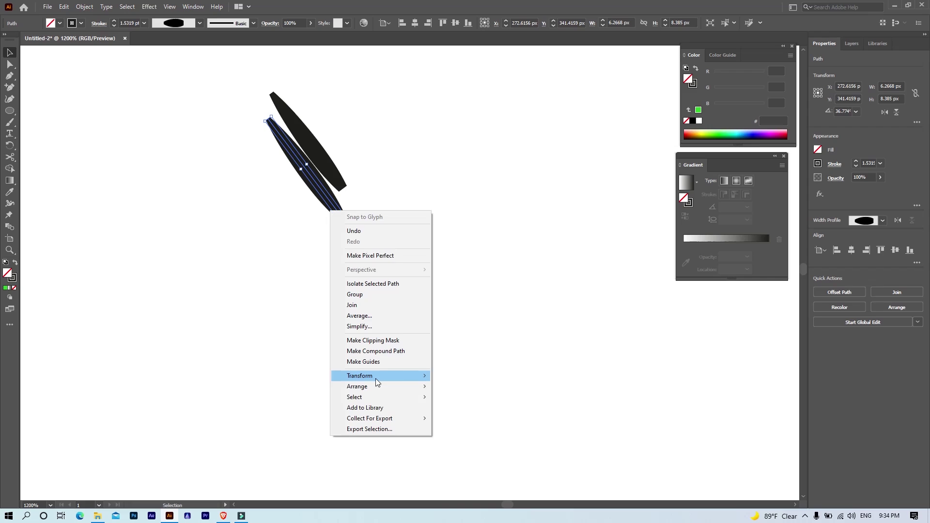
pyautogui.click(459, 414)
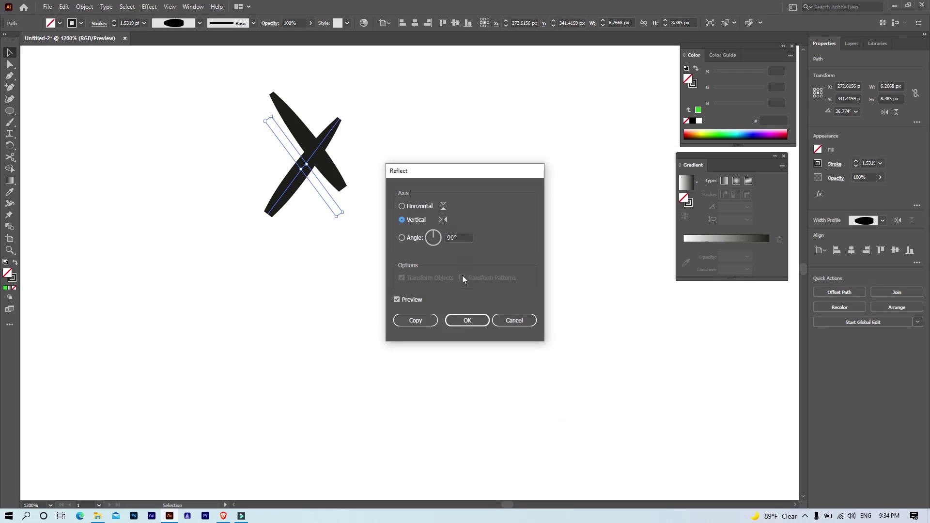
pyautogui.click(456, 320)
pyautogui.moveTo(326, 135); pyautogui.dragTo(331, 201)
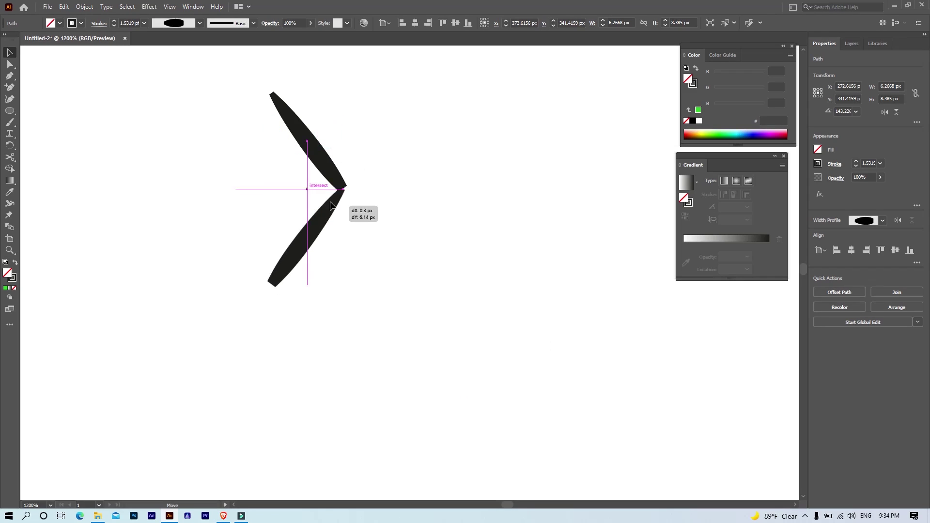
# Reflect-copy a third leaf as the horizontal middle prong and select all three prongs.
pyautogui.rightClick(341, 198)
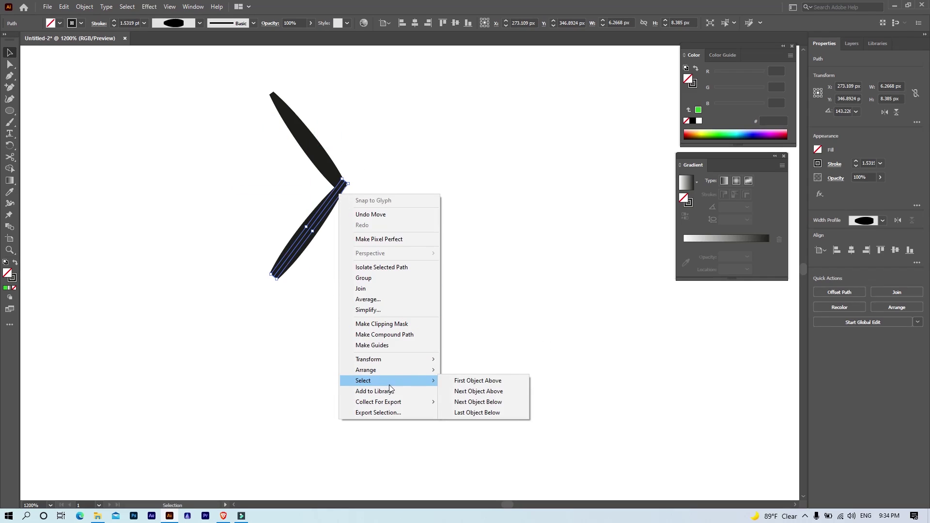
pyautogui.moveTo(367, 359)
pyautogui.click(472, 395)
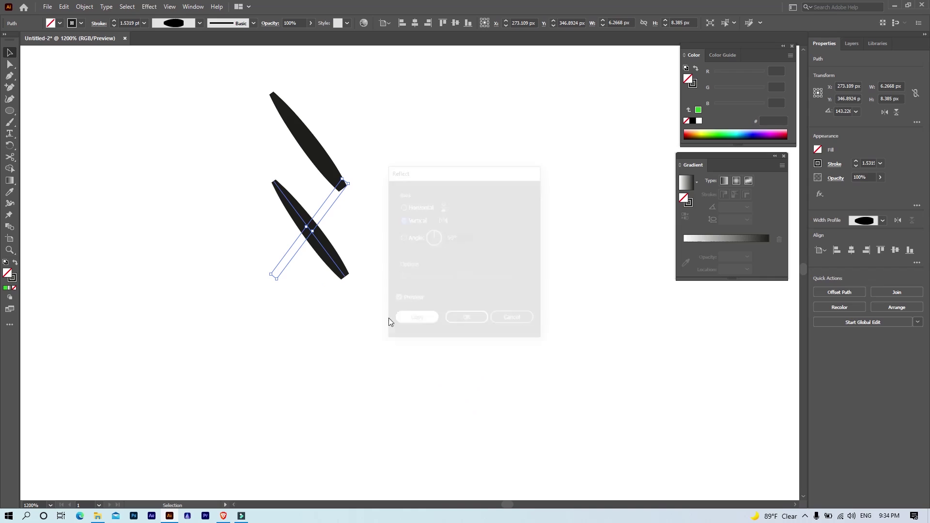
pyautogui.click(468, 320)
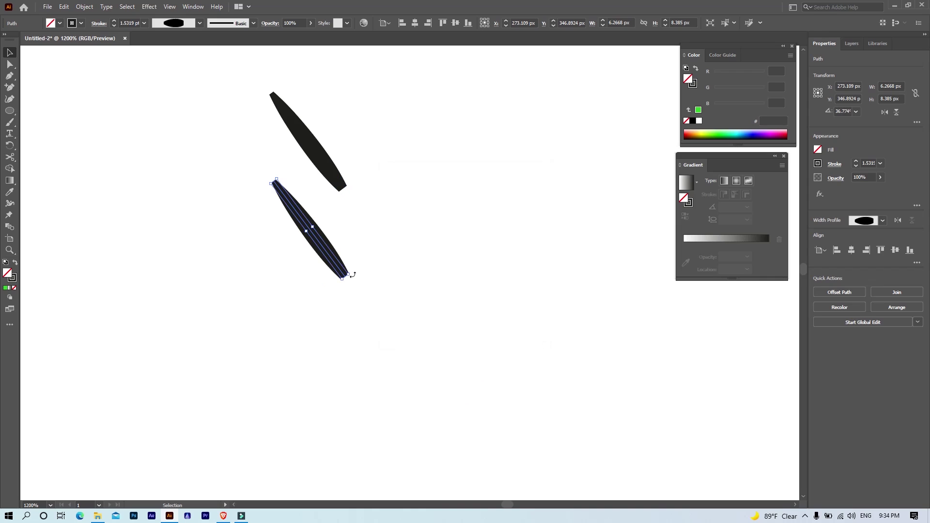
pyautogui.moveTo(353, 275)
pyautogui.mouseDown()
pyautogui.moveTo(351, 196)
pyautogui.moveTo(338, 203)
pyautogui.moveTo(287, 185)
pyautogui.mouseUp()
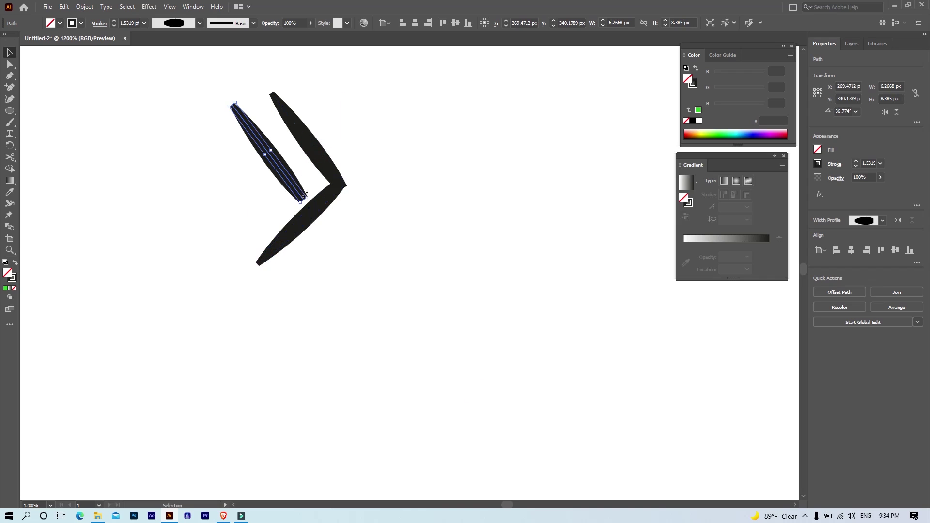
pyautogui.moveTo(311, 198)
pyautogui.mouseDown()
pyautogui.moveTo(334, 164)
pyautogui.moveTo(312, 181)
pyautogui.moveTo(268, 180)
pyautogui.mouseUp()
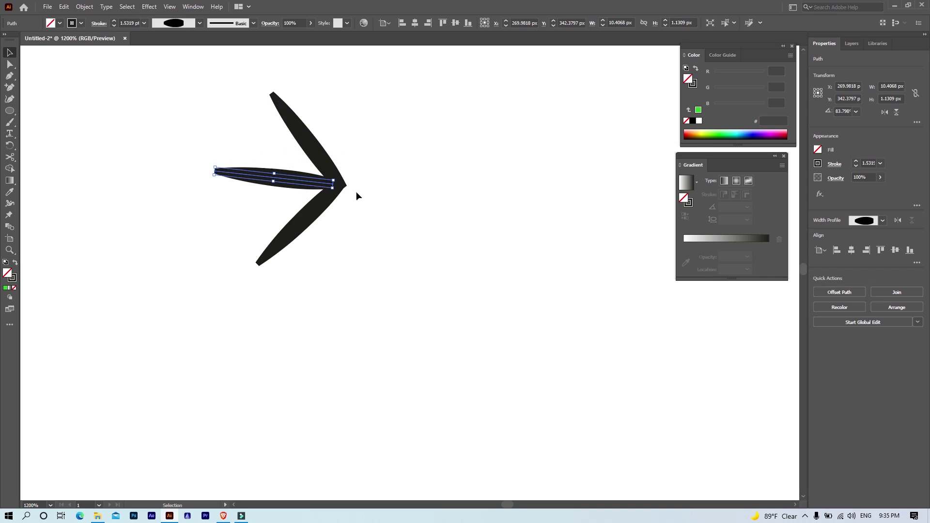
pyautogui.moveTo(245, 259)
pyautogui.mouseDown()
pyautogui.moveTo(338, 100)
pyautogui.moveTo(235, 236)
pyautogui.mouseUp()
pyautogui.hotkey('ctrl', '-')
pyautogui.hotkey('ctrl', '-')
# Group the three prongs into one spine and place it on the cactus outline.
pyautogui.rightClick(216, 249)
pyautogui.click(256, 307)
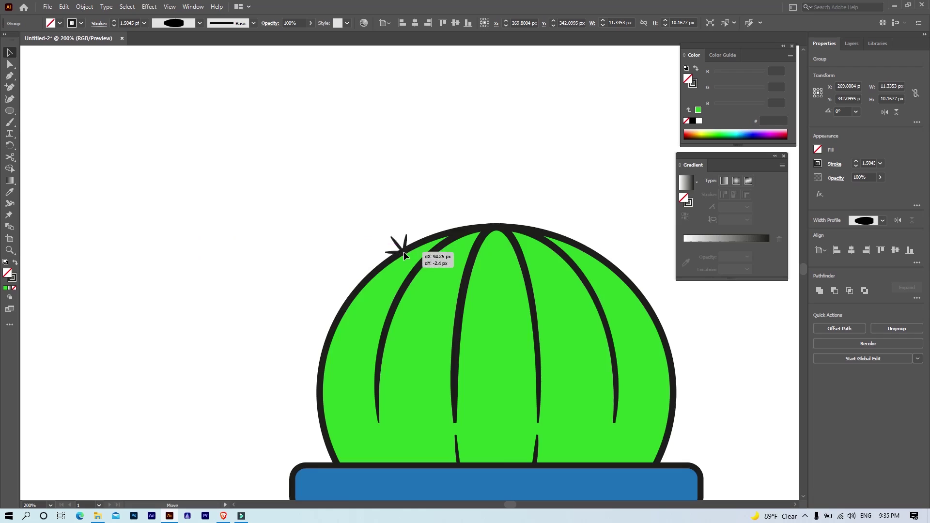
pyautogui.scroll(2, 403, 252)
pyautogui.moveTo(398, 320); pyautogui.dragTo(337, 364)
pyautogui.scroll(-3, 346, 363)
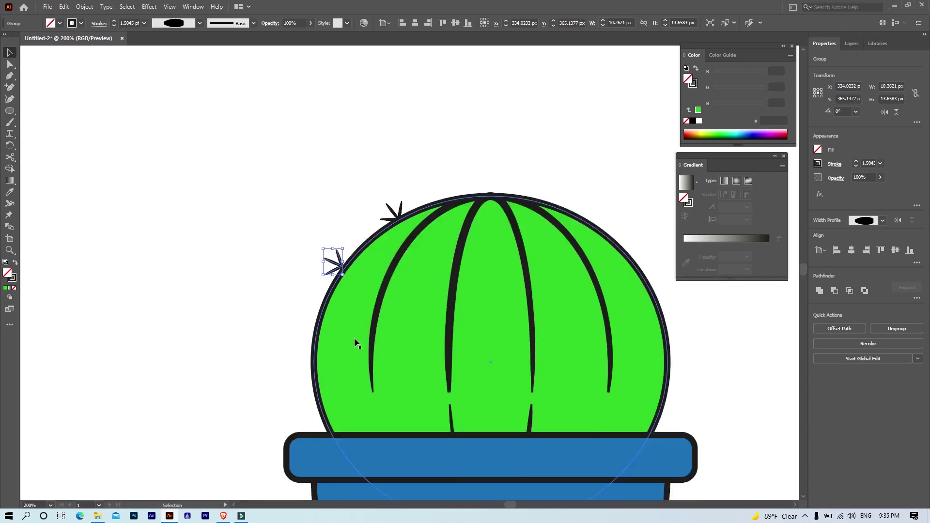
pyautogui.hotkey('ctrl', '+')
pyautogui.hotkey('ctrl', '+')
pyautogui.moveTo(329, 214); pyautogui.dragTo(291, 335)
pyautogui.scroll(-1, 290, 334)
pyautogui.hotkey('ctrl', '-')
pyautogui.moveTo(262, 292); pyautogui.dragTo(262, 343)
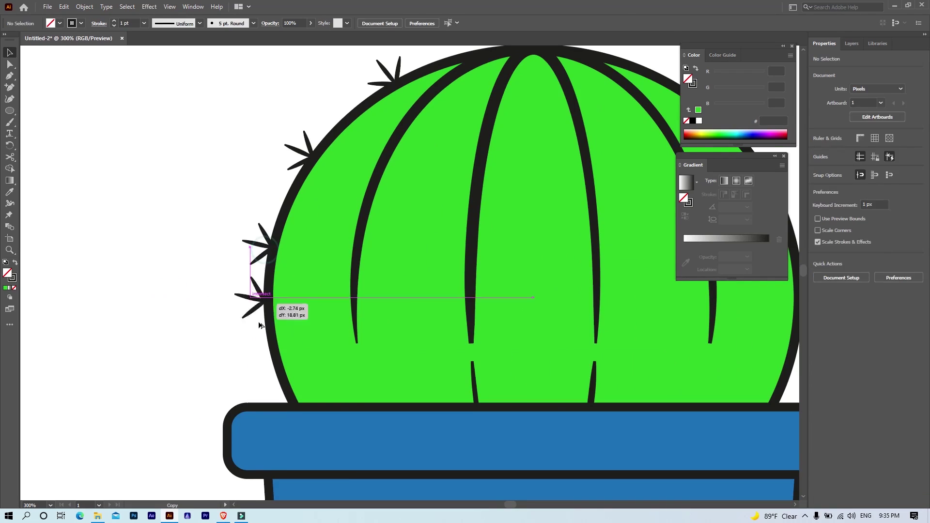
pyautogui.hotkey('ctrl', '-')
pyautogui.hotkey('ctrl', '-')
# Duplicate spine clusters along the left cactus outline and the ribs.
pyautogui.keyDown('shift'); pyautogui.click(256, 226); pyautogui.keyUp('shift')
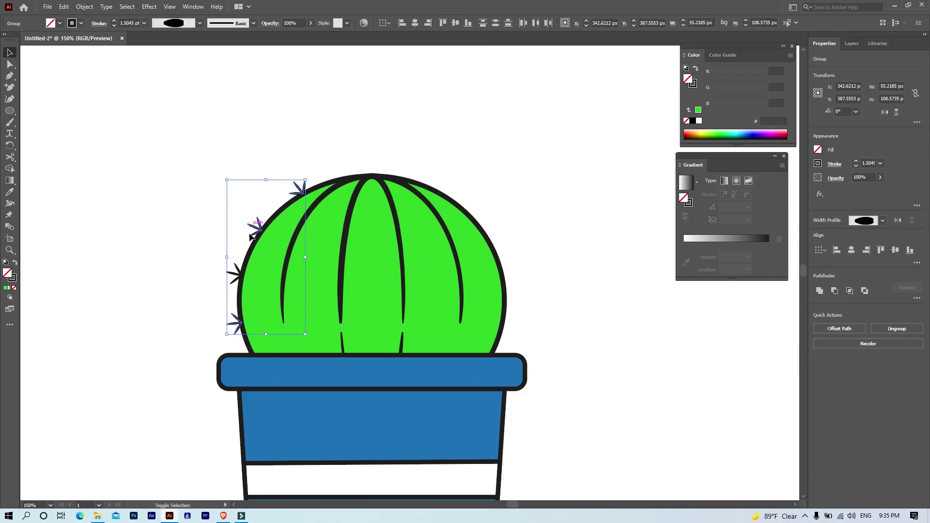
pyautogui.scroll(2, 361, 172)
pyautogui.moveTo(245, 204)
pyautogui.mouseDown()
pyautogui.moveTo(270, 213)
pyautogui.moveTo(286, 256)
pyautogui.mouseUp()
pyautogui.scroll(4, 270, 214)
pyautogui.scroll(-4, 291, 183)
pyautogui.moveTo(261, 167); pyautogui.dragTo(222, 358)
pyautogui.scroll(-3, 229, 322)
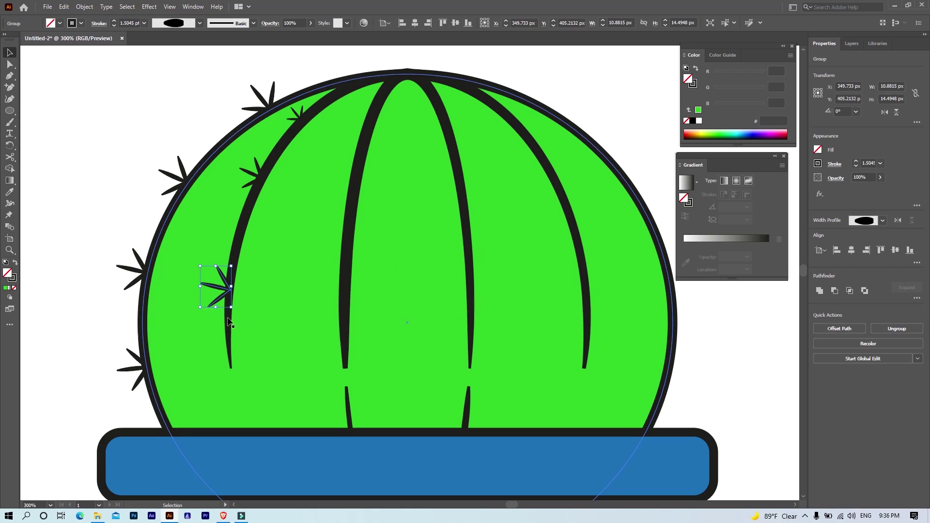
pyautogui.moveTo(307, 100)
pyautogui.mouseDown()
pyautogui.moveTo(208, 301)
pyautogui.moveTo(334, 321)
pyautogui.mouseUp()
pyautogui.moveTo(356, 209); pyautogui.dragTo(344, 224)
pyautogui.moveTo(393, 147); pyautogui.dragTo(363, 141)
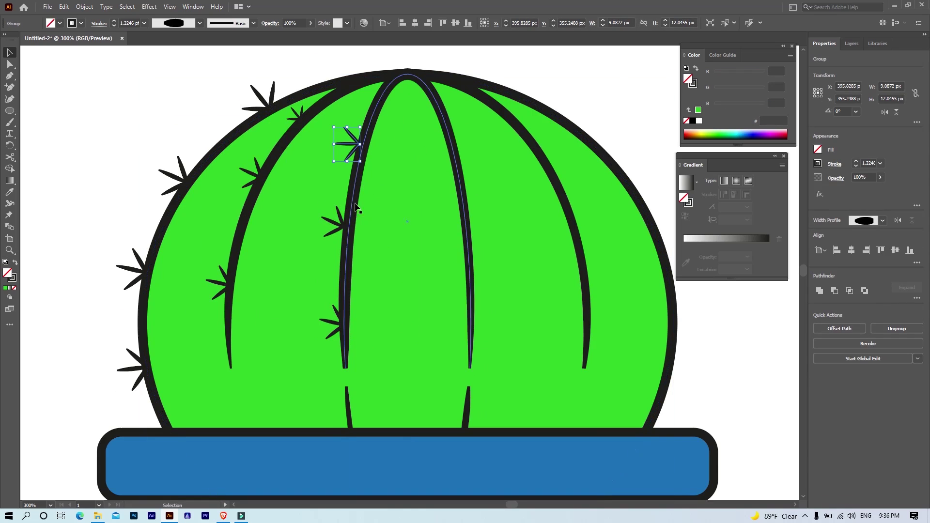
# Reflect-copy the selected left-side spines and shift the copies onto the cactus's right side.
pyautogui.keyDown('shift'); pyautogui.click(340, 224); pyautogui.keyUp('shift')
pyautogui.keyDown('shift'); pyautogui.click(336, 328); pyautogui.keyUp('shift')
pyautogui.keyDown('shift'); pyautogui.click(219, 284); pyautogui.keyUp('shift')
pyautogui.keyDown('shift'); pyautogui.click(252, 171); pyautogui.keyUp('shift')
pyautogui.keyDown('shift'); pyautogui.click(297, 115); pyautogui.keyUp('shift')
pyautogui.keyDown('shift'); pyautogui.click(260, 95); pyautogui.keyUp('shift')
pyautogui.rightClick(347, 223)
pyautogui.click(478, 372)
pyautogui.click(410, 318)
pyautogui.hotkey('ctrl', '1')
pyautogui.hotkey('shift', 'Right')
pyautogui.hotkey('shift', 'Right')
pyautogui.hotkey('shift', 'Right')
pyautogui.hotkey('shift', 'Right')
pyautogui.hotkey('shift', 'Right')
pyautogui.hotkey('shift', 'Right')
pyautogui.hotkey('shift', 'Right')
pyautogui.hotkey('shift', 'Right')
pyautogui.hotkey('shift', 'Right')
pyautogui.hotkey('shift', 'Right')
pyautogui.hotkey('shift', 'Right')
pyautogui.hotkey('shift', 'Right')
pyautogui.click(565, 327)
pyautogui.scroll(1, 585, 319)
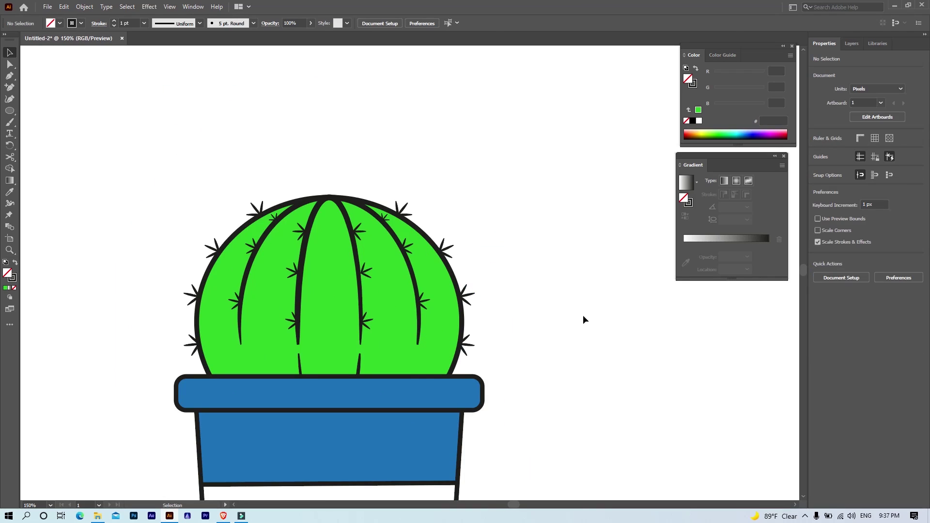
# Draw a Pen path over the cactus's right half, from the top down into the pot.
pyautogui.scroll(-3, 560, 357)
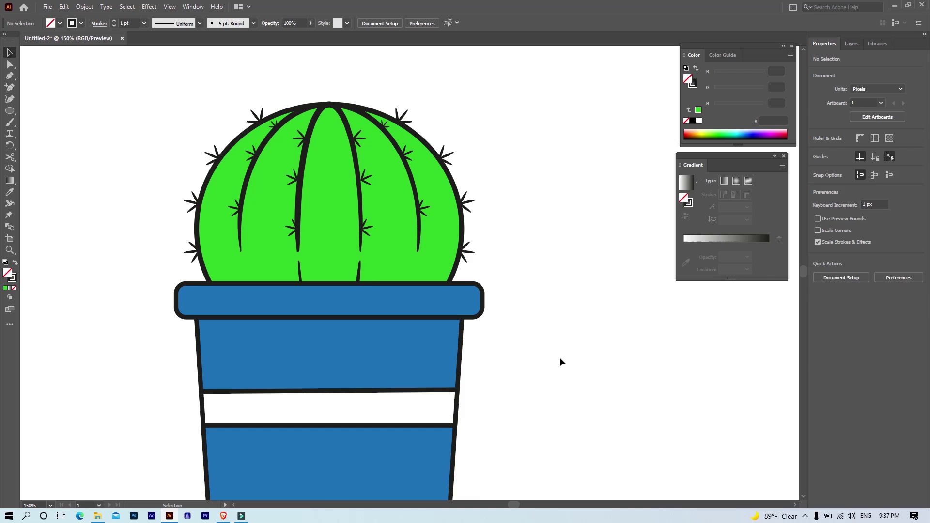
pyautogui.click(447, 301)
pyautogui.press('p')
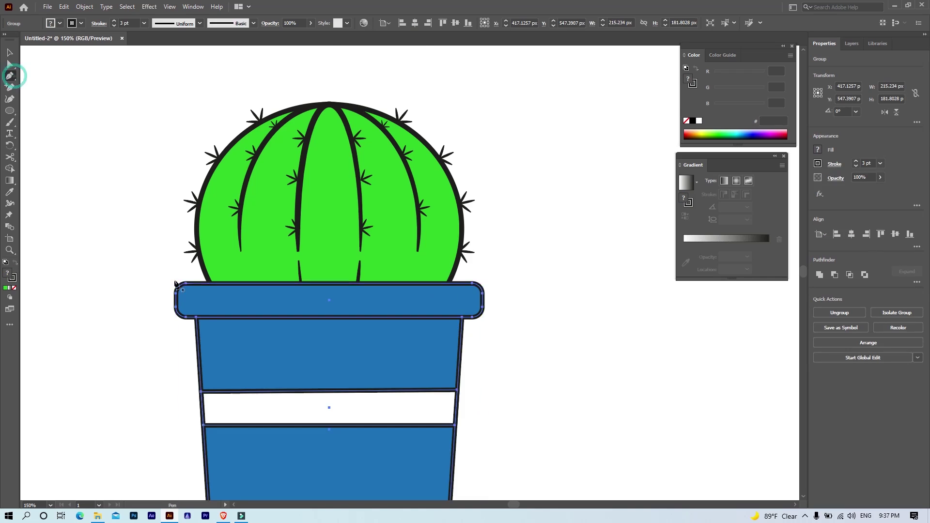
pyautogui.scroll(1, 176, 286)
pyautogui.scroll(2, 430, 145)
pyautogui.click(403, 101)
pyautogui.moveTo(347, 412); pyautogui.dragTo(315, 431)
pyautogui.click(553, 418)
pyautogui.click(615, 358)
pyautogui.click(619, 249)
pyautogui.click(588, 128)
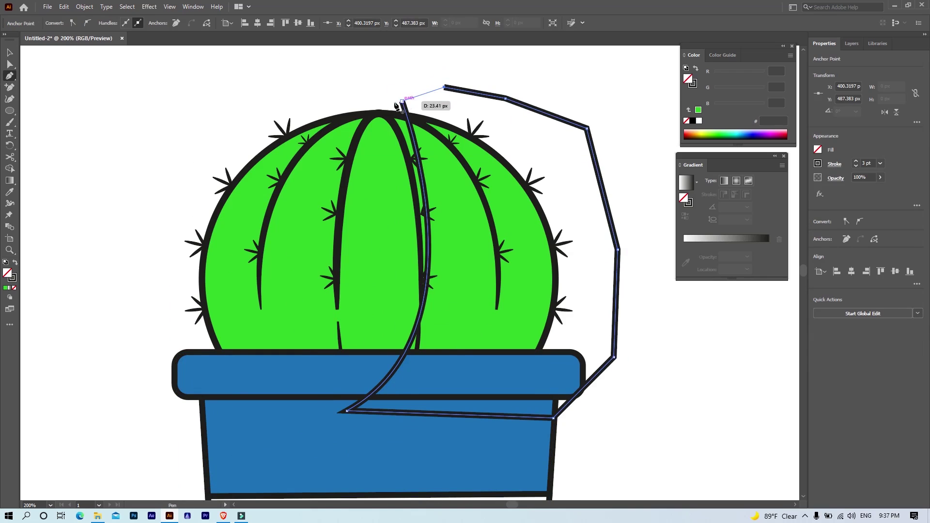
# Fill the shading path dark and trim it to the cactus circle with Shape Builder.
pyautogui.hotkey('shift', 'x')
pyautogui.click(15, 53)
pyautogui.keyDown('shift'); pyautogui.click(304, 211); pyautogui.keyUp('shift')
pyautogui.hotkey('shift', 'm')
pyautogui.keyDown('alt'); pyautogui.click(553, 160); pyautogui.keyUp('alt')
pyautogui.press('v')
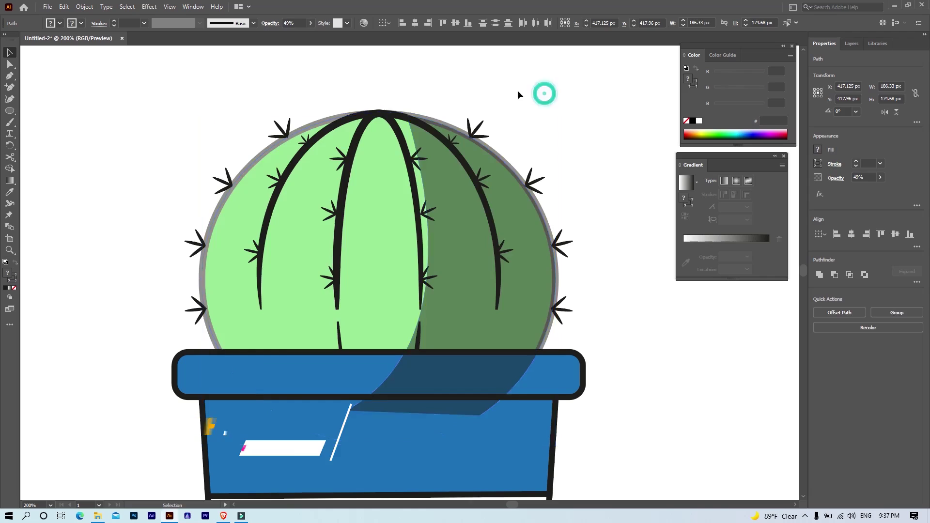
# Set the shading opacity to 57% and draw a small oval on the cactus's left side.
pyautogui.click(311, 23)
pyautogui.moveTo(310, 37); pyautogui.dragTo(287, 38)
pyautogui.click(512, 127)
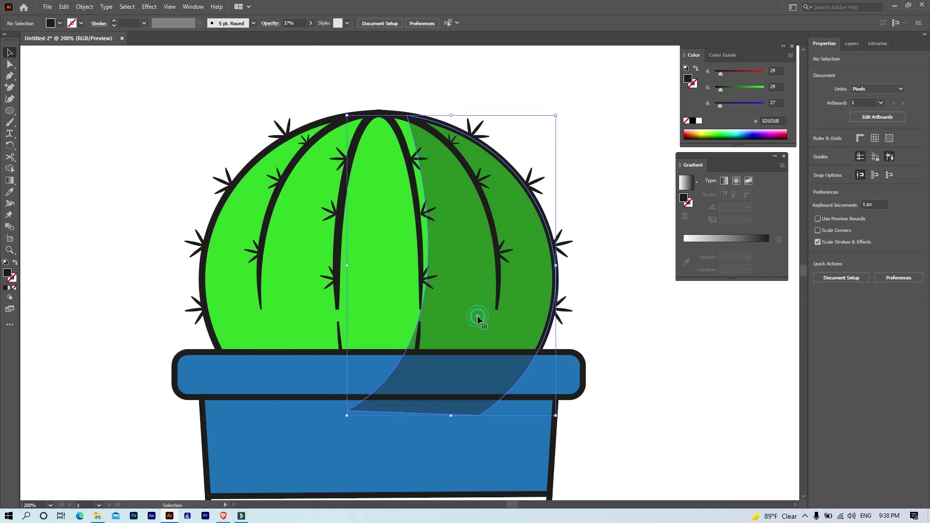
pyautogui.click(667, 431)
pyautogui.click(527, 302)
pyautogui.click(310, 23)
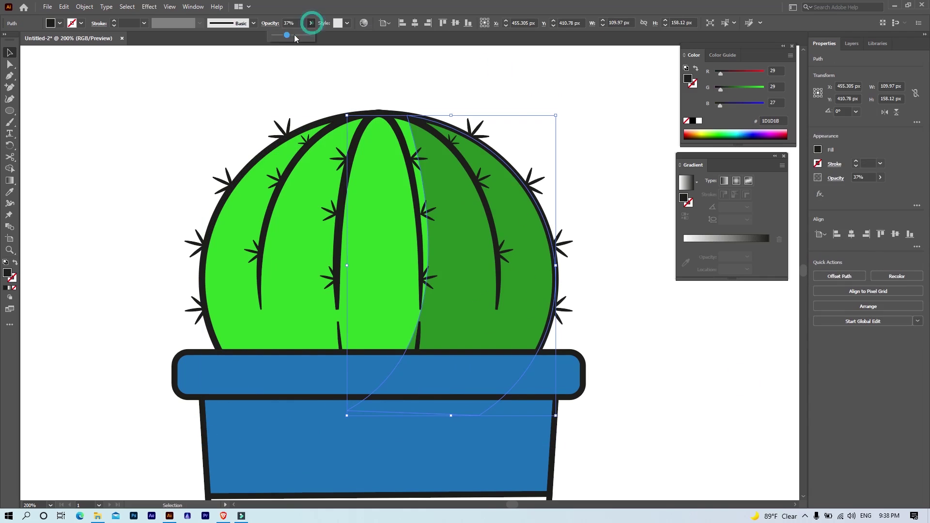
pyautogui.click(295, 38)
pyautogui.click(588, 118)
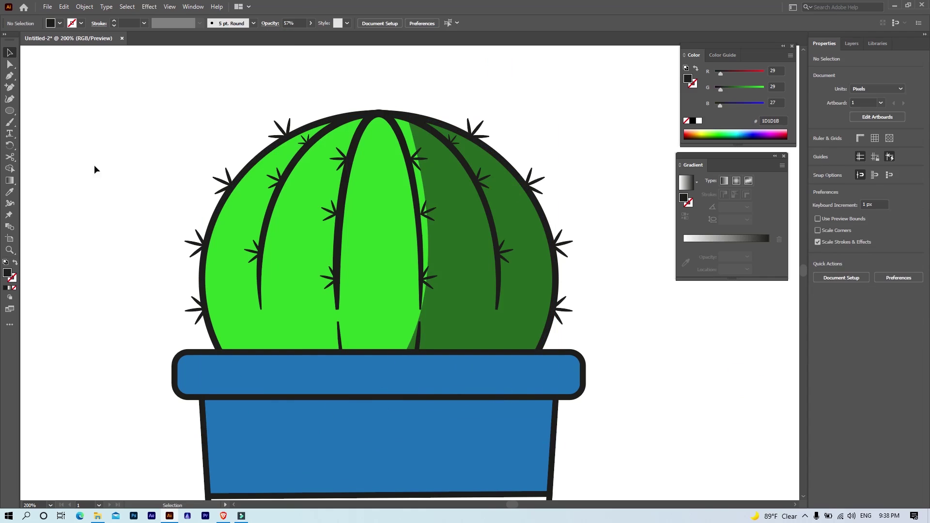
pyautogui.press('l')
pyautogui.moveTo(253, 185); pyautogui.dragTo(317, 220)
# Style the oval white with no stroke at 29% opacity, rotate it upright, and copy it lower.
pyautogui.click(60, 22)
pyautogui.click(13, 34)
pyautogui.click(311, 23)
pyautogui.click(284, 34)
pyautogui.press('v')
pyautogui.moveTo(325, 176); pyautogui.dragTo(296, 204)
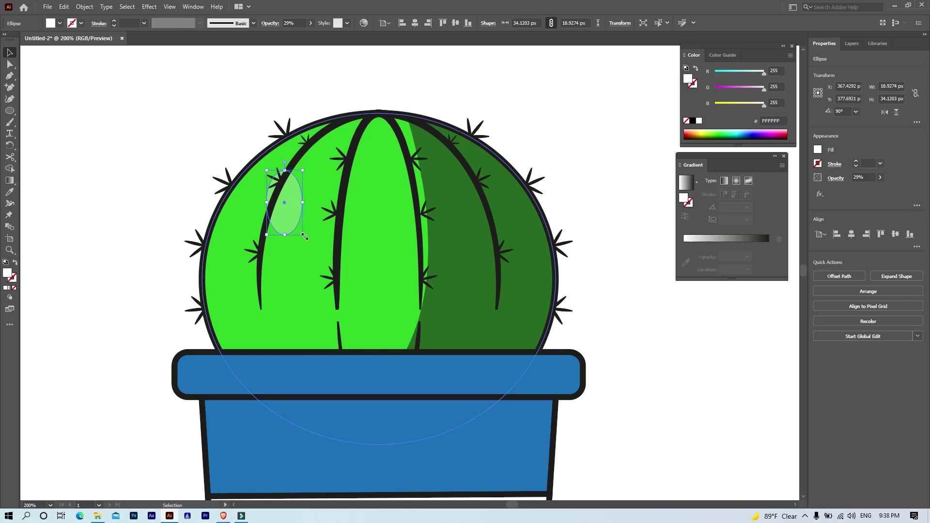
pyautogui.keyDown('alt'); pyautogui.moveTo(285, 233); pyautogui.dragTo(243, 309); pyautogui.keyUp('alt')
pyautogui.click(44, 301)
# Reshape the right-side shading path's anchors with Direct Selection, pulling its bottom into the pot.
pyautogui.click(453, 254)
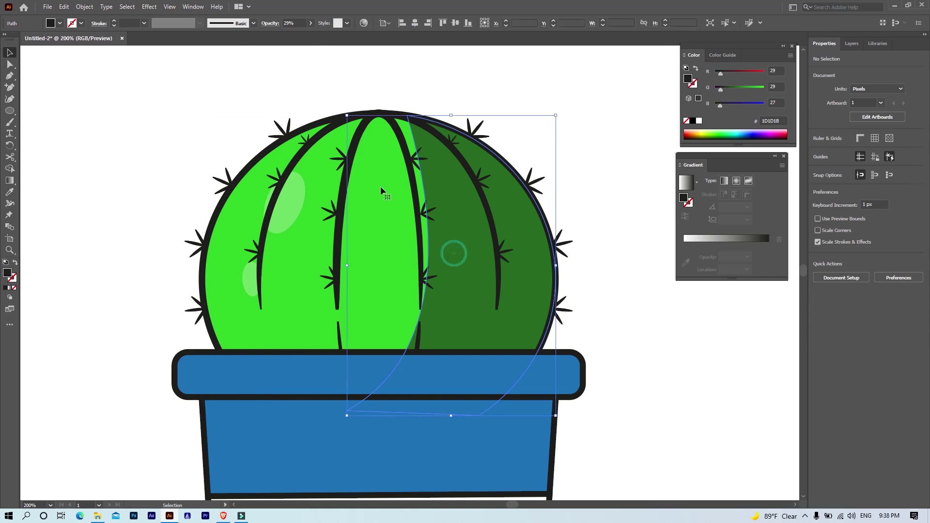
pyautogui.click(226, 83)
pyautogui.click(440, 296)
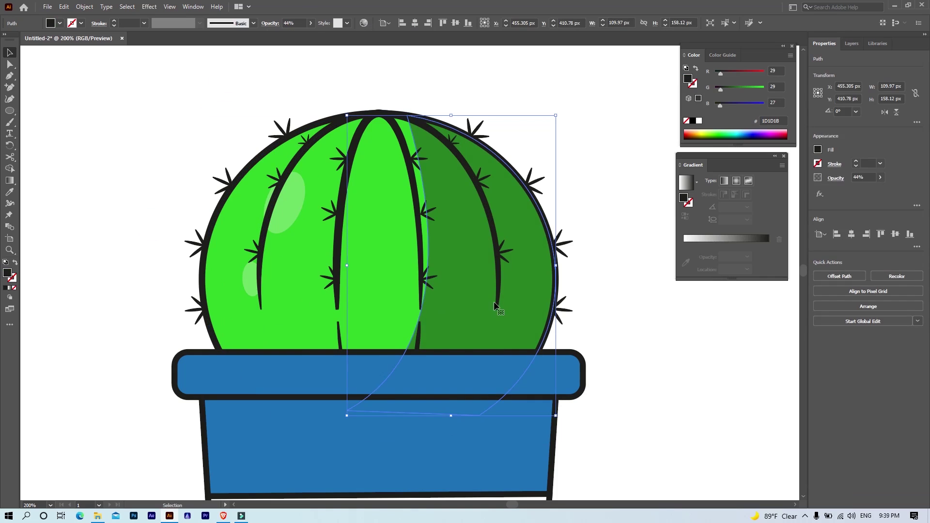
pyautogui.click(10, 64)
pyautogui.moveTo(416, 121); pyautogui.dragTo(394, 115)
pyautogui.moveTo(348, 411); pyautogui.dragTo(347, 470)
pyautogui.moveTo(394, 115); pyautogui.dragTo(479, 126)
pyautogui.click(584, 238)
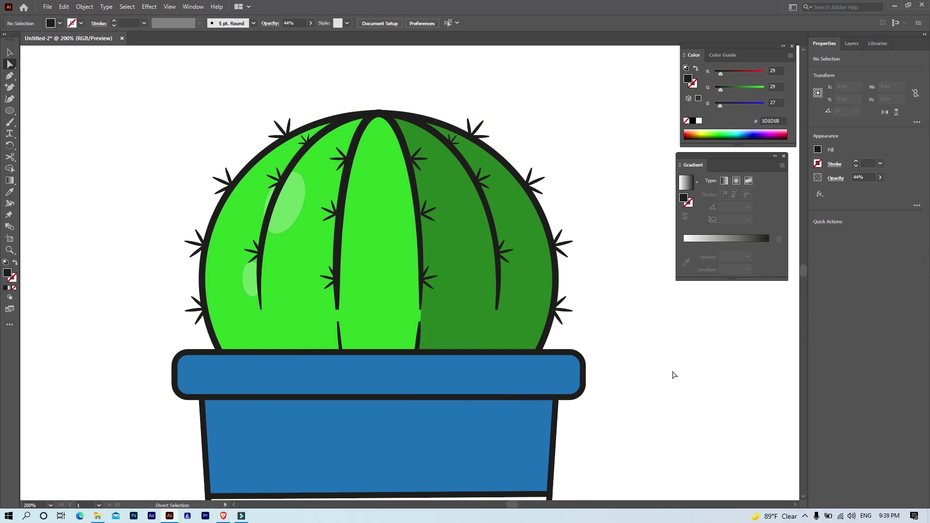
# Draw a closed Pen path along the cactus's upper-left top edge.
pyautogui.click(216, 198)
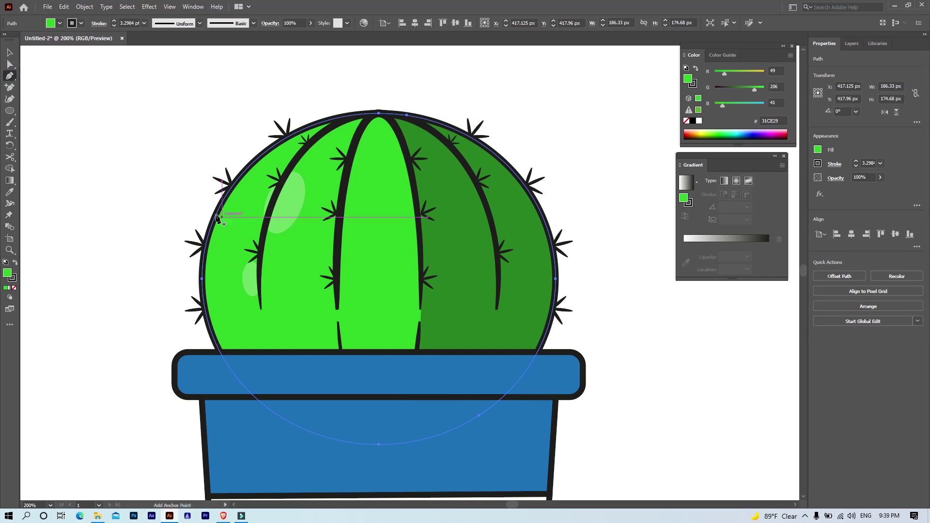
pyautogui.click(202, 216)
pyautogui.click(420, 111)
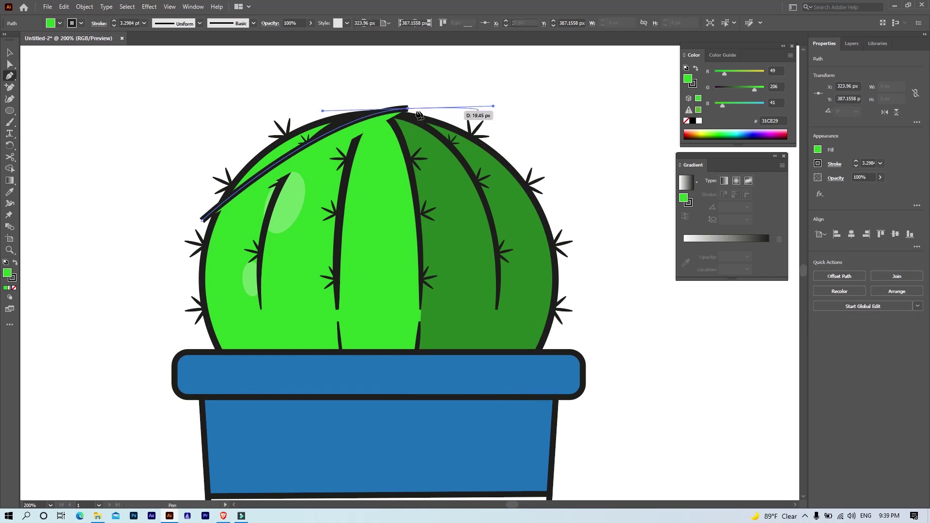
pyautogui.click(366, 85)
pyautogui.click(269, 99)
pyautogui.moveTo(201, 118); pyautogui.dragTo(184, 143)
pyautogui.click(202, 217)
# Trim the sliver to the cactus circle, remove its stroke, and eyedrop the 29% white highlight style.
pyautogui.press('v')
pyautogui.keyDown('shift'); pyautogui.click(228, 301); pyautogui.keyUp('shift')
pyautogui.hotkey('shift', 'm')
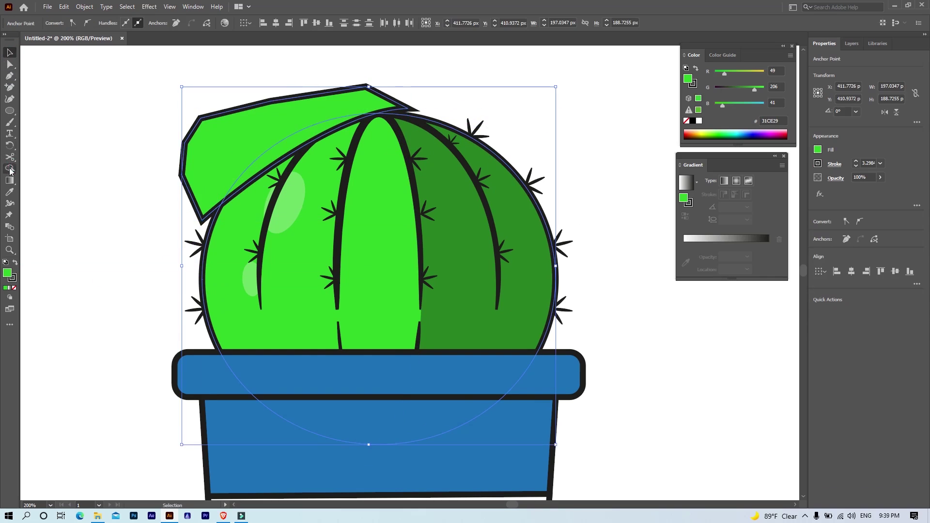
pyautogui.keyDown('alt'); pyautogui.click(252, 121); pyautogui.keyUp('alt')
pyautogui.click(72, 23)
pyautogui.click(12, 48)
pyautogui.click(296, 206)
pyautogui.click(10, 52)
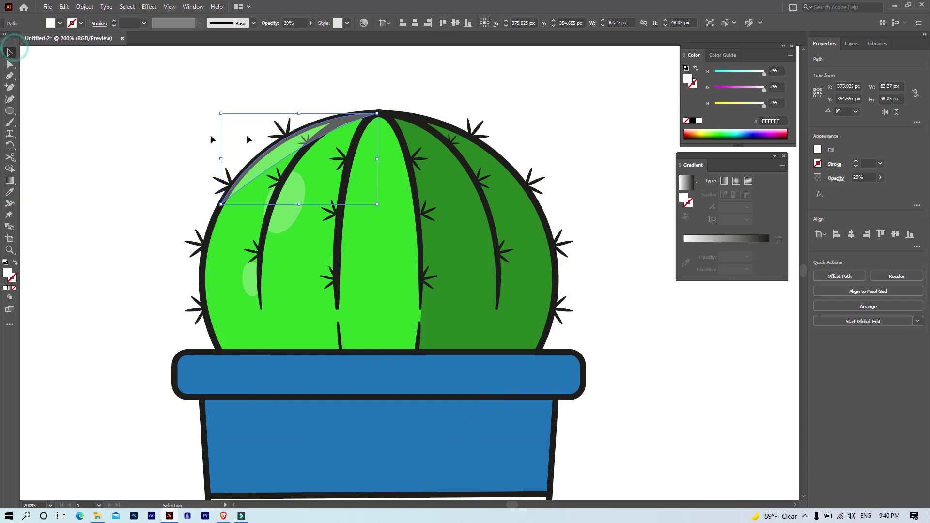
pyautogui.click(111, 129)
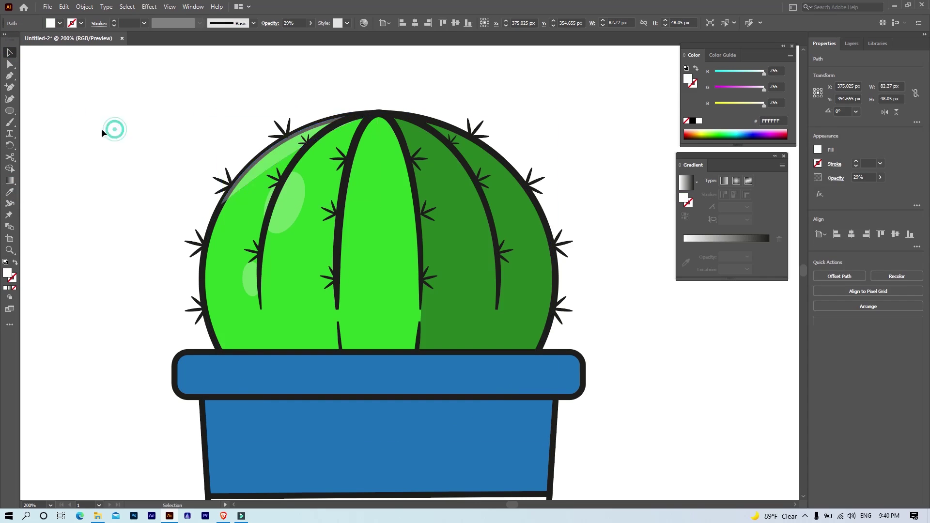
# Nudge the sliver's lower tip onto the cactus outline with Direct Selection.
pyautogui.scroll(1, 89, 119)
pyautogui.click(10, 64)
pyautogui.scroll(2, 225, 322)
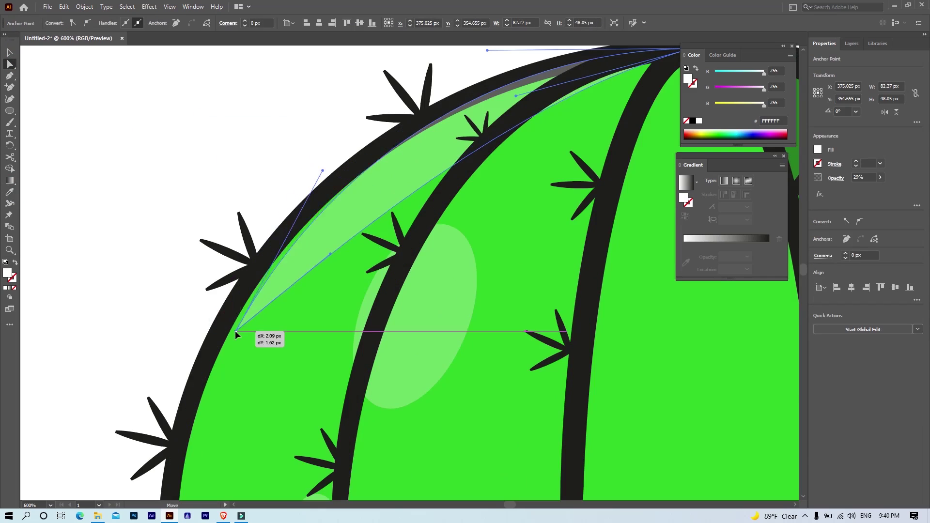
pyautogui.moveTo(316, 156); pyautogui.dragTo(324, 170)
pyautogui.click(324, 170)
pyautogui.scroll(-2, 339, 165)
pyautogui.scroll(-3, 368, 150)
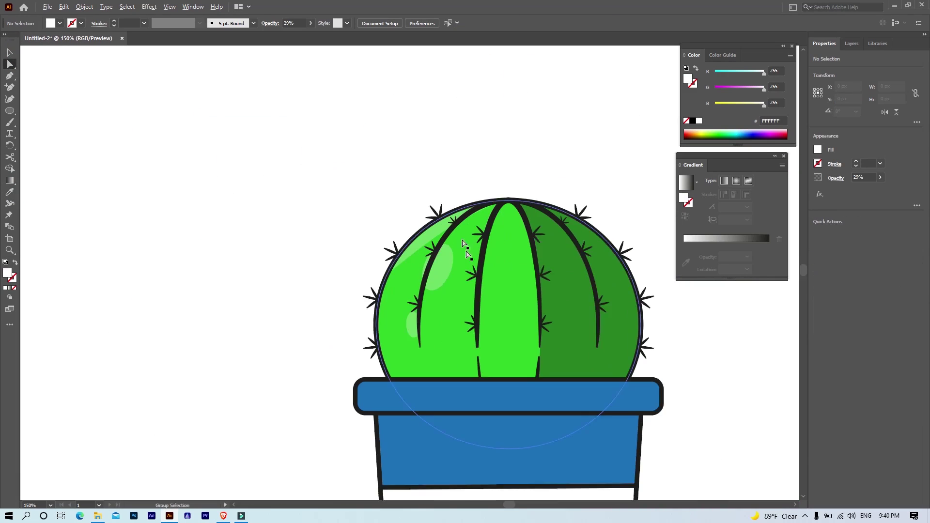
# Select the spike cluster on the cactus top.
pyautogui.click(11, 52)
pyautogui.rightClick(249, 156)
pyautogui.press('Escape')
pyautogui.click(297, 145)
pyautogui.scroll(2, 298, 145)
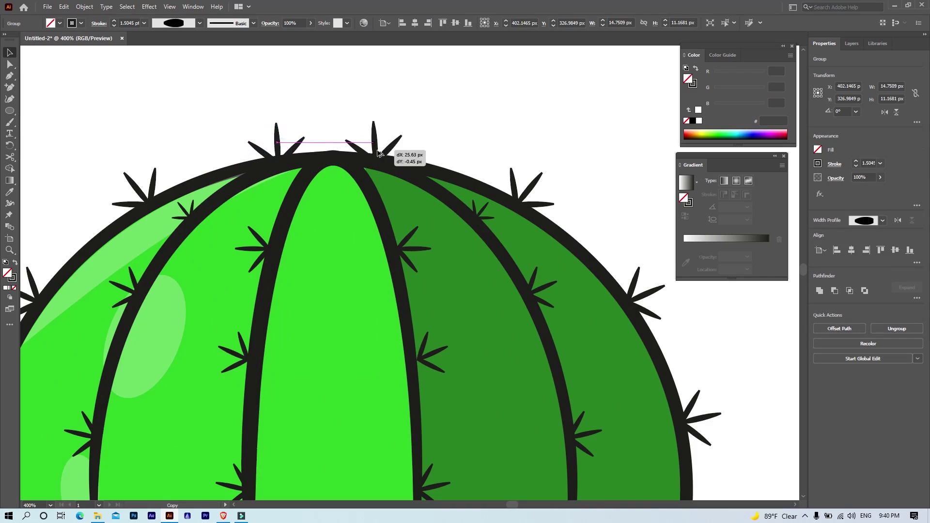
pyautogui.click(552, 179)
pyautogui.scroll(-2, 328, 258)
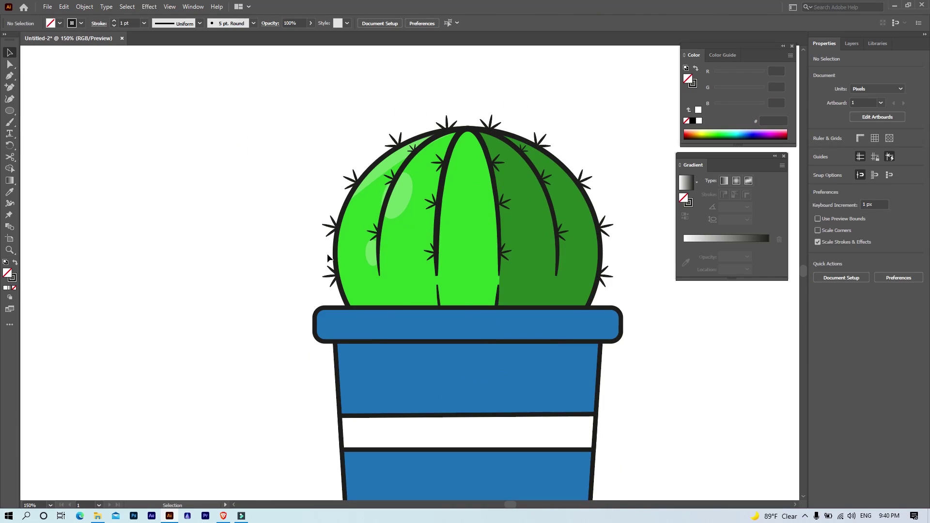
# Ungroup the cactus and place a copy of a small spike on its top.
pyautogui.click(432, 297)
pyautogui.rightClick(545, 215)
pyautogui.click(572, 297)
pyautogui.click(565, 235)
pyautogui.click(504, 252)
pyautogui.moveTo(504, 300); pyautogui.dragTo(504, 300)
pyautogui.hotkey('ctrl', 'shift', 'a')
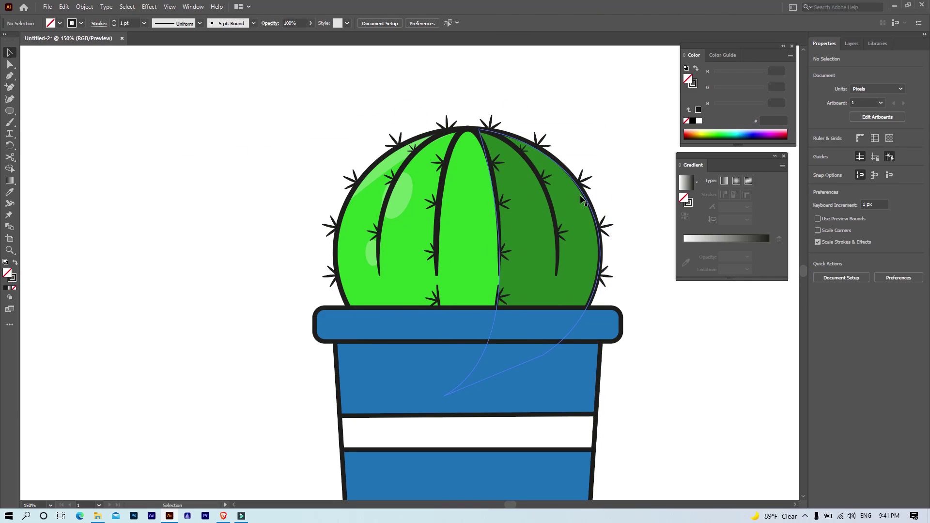
# Draw a Pen path for a highlight bar on the pot rim.
pyautogui.scroll(-3, 485, 233)
pyautogui.press('p')
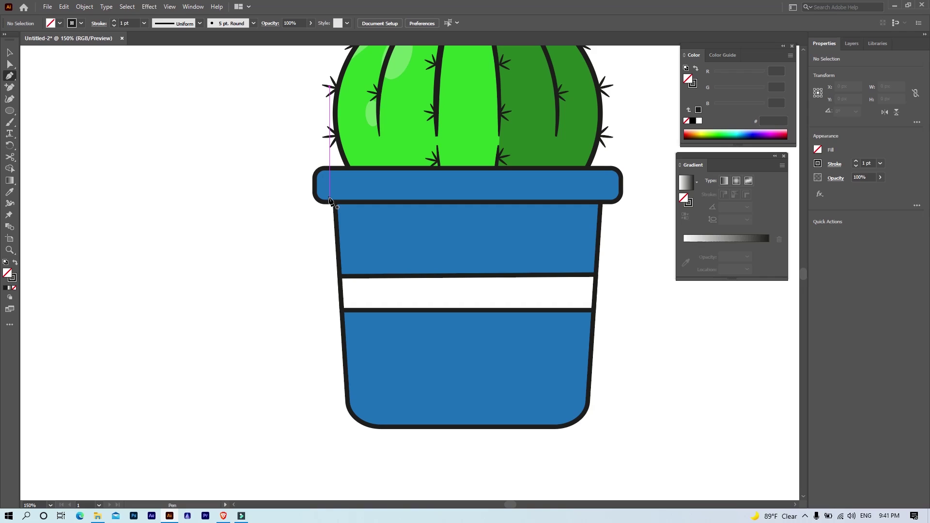
pyautogui.click(322, 193)
pyautogui.click(330, 173)
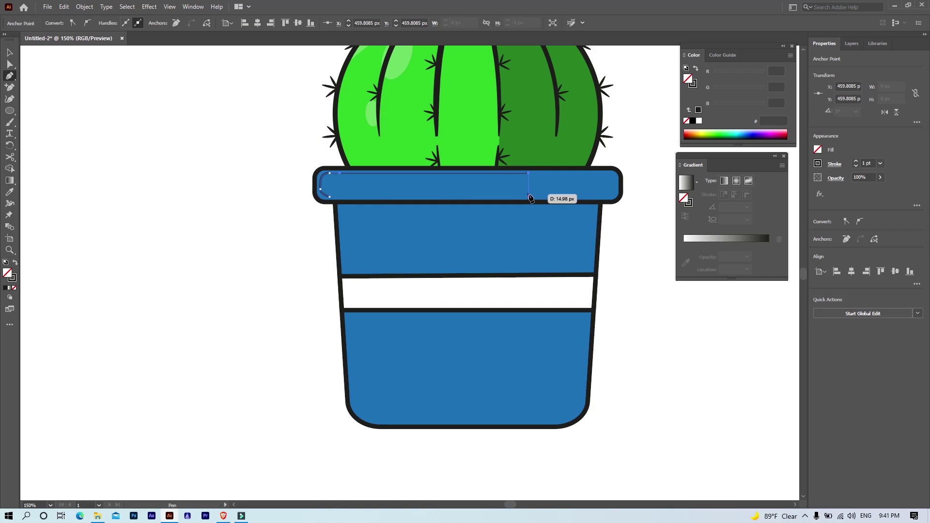
pyautogui.click(330, 197)
# Round the bar's corners and give it the translucent white highlight look.
pyautogui.hotkey('ctrl', '=')
pyautogui.hotkey('ctrl', '=')
pyautogui.press('a')
pyautogui.moveTo(550, 207); pyautogui.dragTo(544, 181)
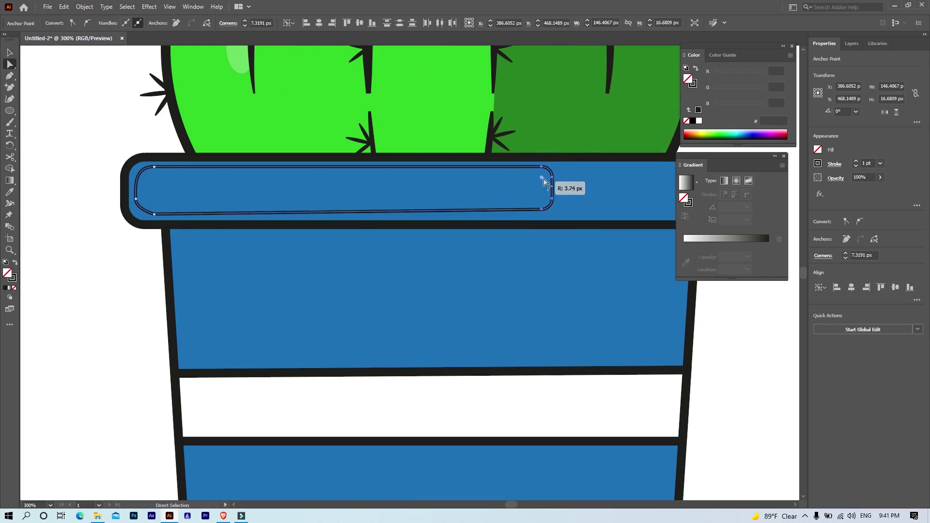
pyautogui.hotkey('shift', 'x')
pyautogui.press('v')
pyautogui.hotkey('ctrl', 'shift', 'a')
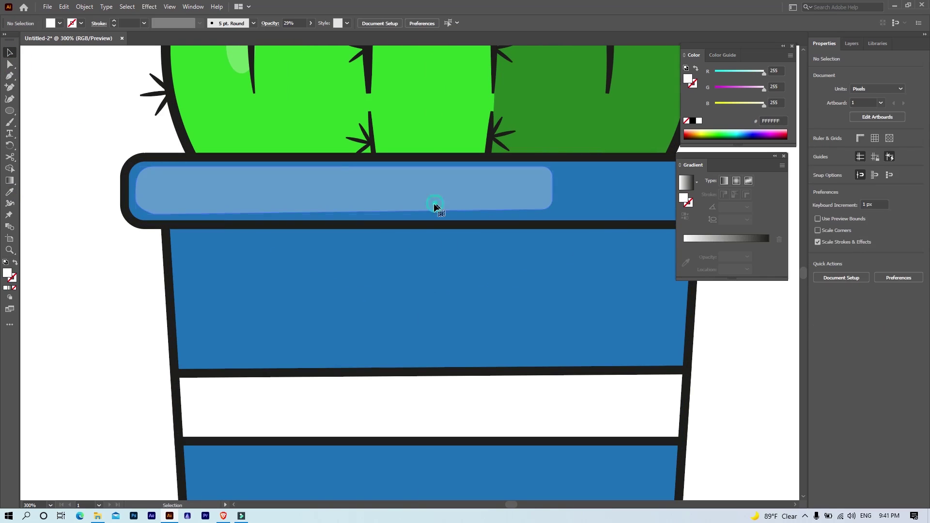
pyautogui.click(434, 207)
# Stretch the rim highlight bar wider across the pot rim.
pyautogui.press('a')
pyautogui.hotkey('ctrl', '=')
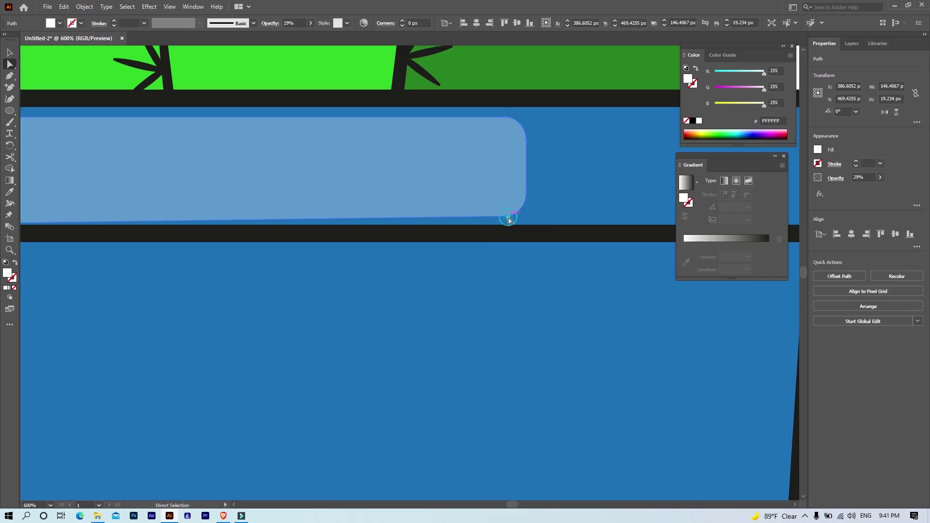
pyautogui.hotkey('ctrl', '-')
pyautogui.hotkey('ctrl', '-')
pyautogui.hotkey('ctrl', '-')
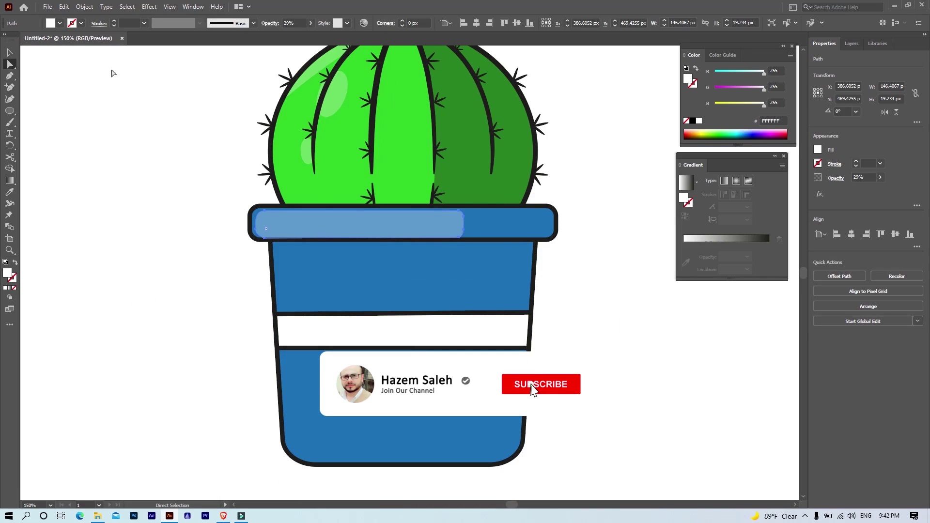
pyautogui.press('v')
pyautogui.moveTo(464, 224); pyautogui.dragTo(529, 224)
pyautogui.click(574, 287)
# Extend the bar's left edge toward the rim corner and select its bottom-left anchor.
pyautogui.hotkey('ctrl', '+')
pyautogui.hotkey('ctrl', '+')
pyautogui.hotkey('ctrl', '+')
pyautogui.moveTo(106, 255); pyautogui.dragTo(96, 255)
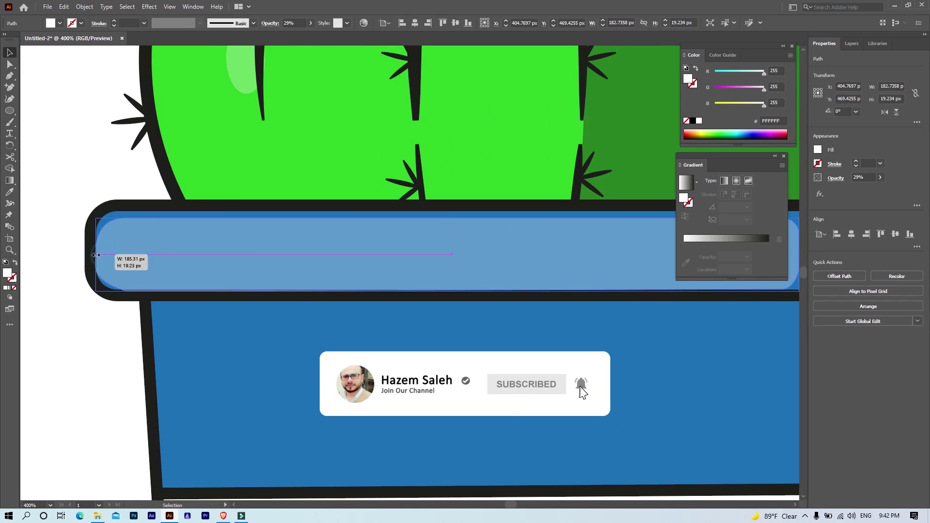
pyautogui.hotkey('ctrl', '+')
pyautogui.hotkey('ctrl', '+')
pyautogui.hotkey('ctrl', '+')
pyautogui.press('a')
pyautogui.click(52, 293)
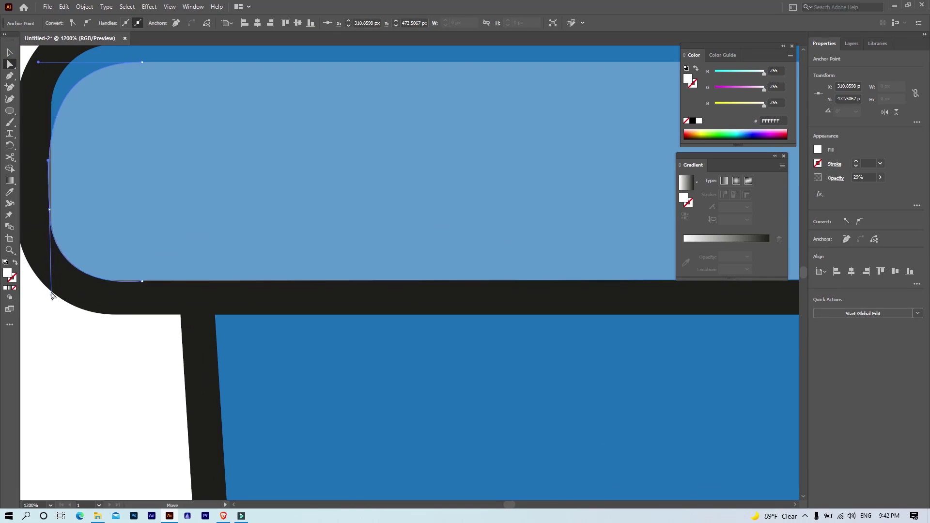
pyautogui.hotkey('ctrl', '-')
pyautogui.hotkey('ctrl', '-')
pyautogui.hotkey('ctrl', '-')
pyautogui.hotkey('ctrl', '-')
pyautogui.click(83, 183)
# Pen a closed curved highlight shape over the left of the pot body.
pyautogui.click(209, 200)
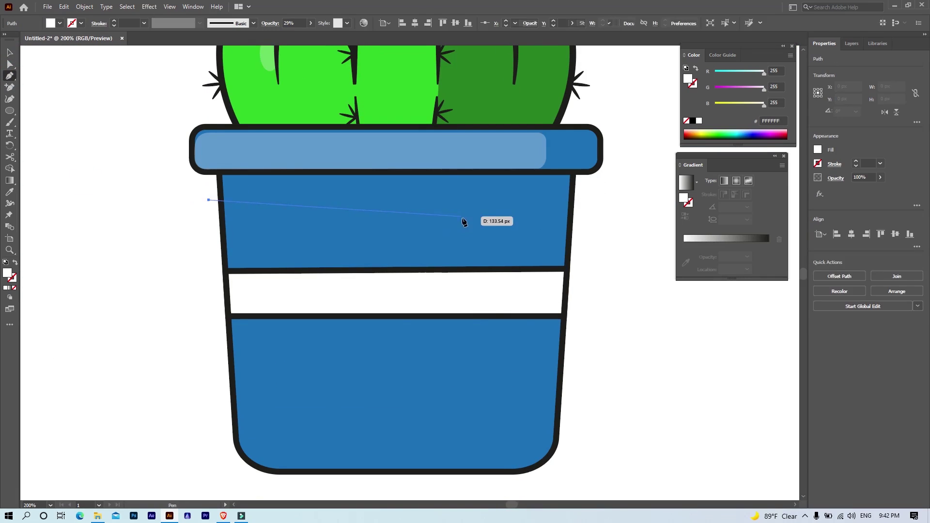
pyautogui.click(477, 223)
pyautogui.moveTo(489, 388); pyautogui.dragTo(479, 418)
pyautogui.moveTo(300, 486); pyautogui.dragTo(306, 486)
pyautogui.moveTo(178, 423); pyautogui.dragTo(249, 487)
pyautogui.click(200, 407)
pyautogui.click(209, 201)
# Trim away the highlight's part hanging outside the pot with Shape Builder.
pyautogui.hotkey('ctrl', 'a')
pyautogui.hotkey('shift', 'm')
pyautogui.keyDown('alt'); pyautogui.click(216, 300); pyautogui.keyUp('alt')
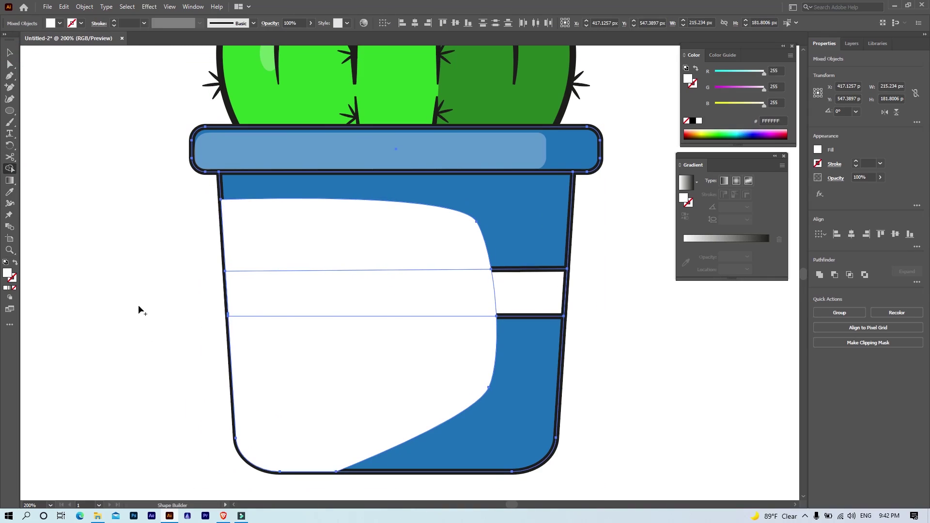
pyautogui.press('v')
pyautogui.click(436, 239)
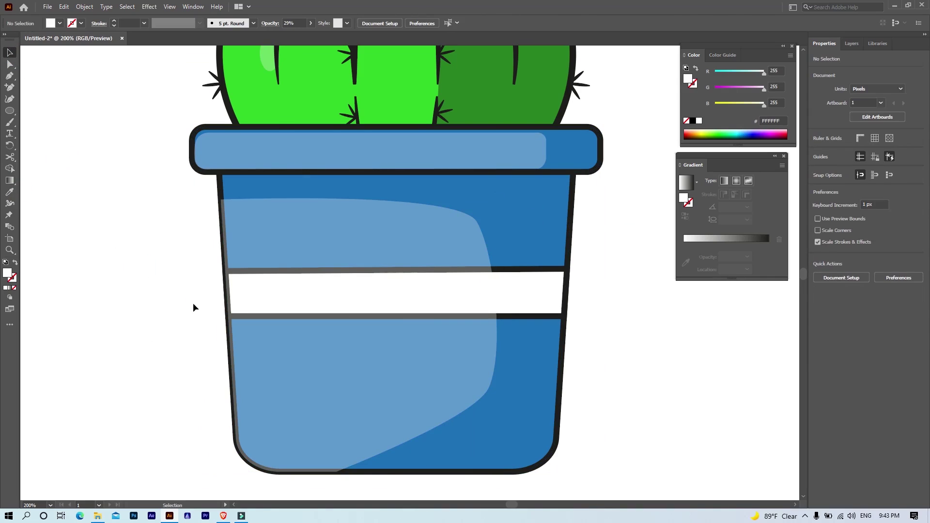
pyautogui.press('a')
pyautogui.hotkey('ctrl', 'shift', 'a')
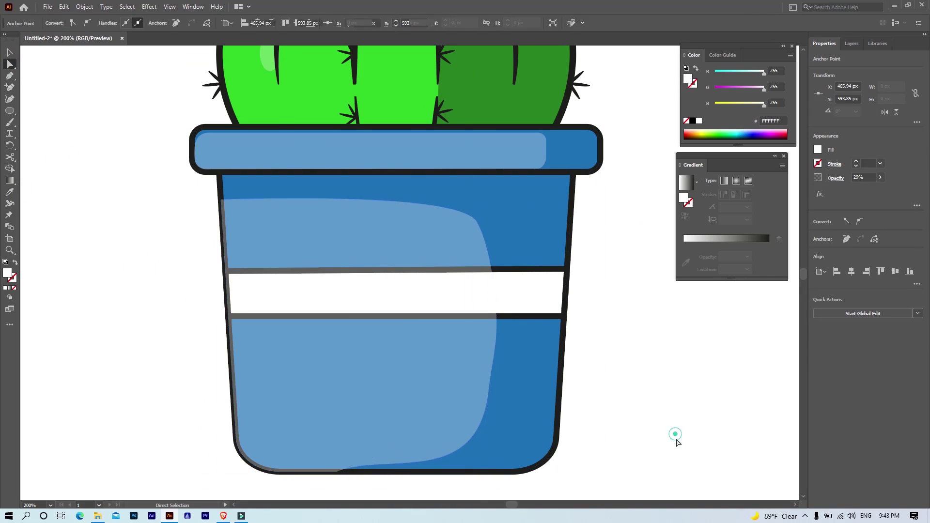
pyautogui.press('v')
# Paste a copy of the pot body in front, offset slightly right.
pyautogui.click(504, 197)
pyautogui.click(64, 6)
pyautogui.click(87, 72)
pyautogui.moveTo(316, 241); pyautogui.dragTo(374, 274)
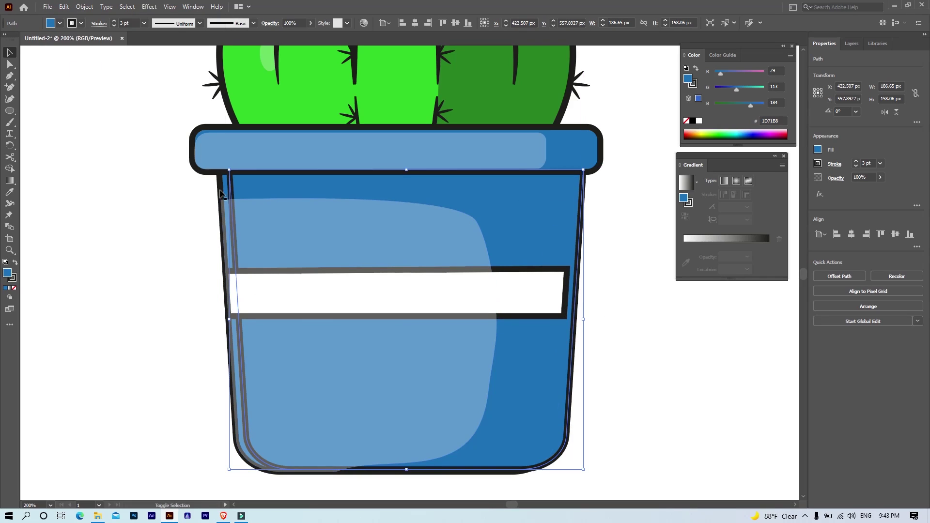
pyautogui.click(407, 200)
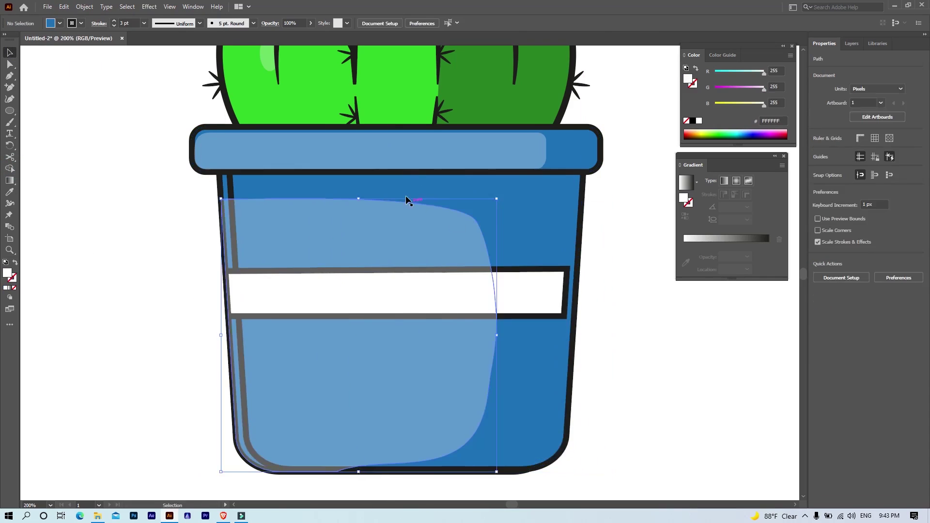
pyautogui.rightClick(576, 204)
pyautogui.click(542, 239)
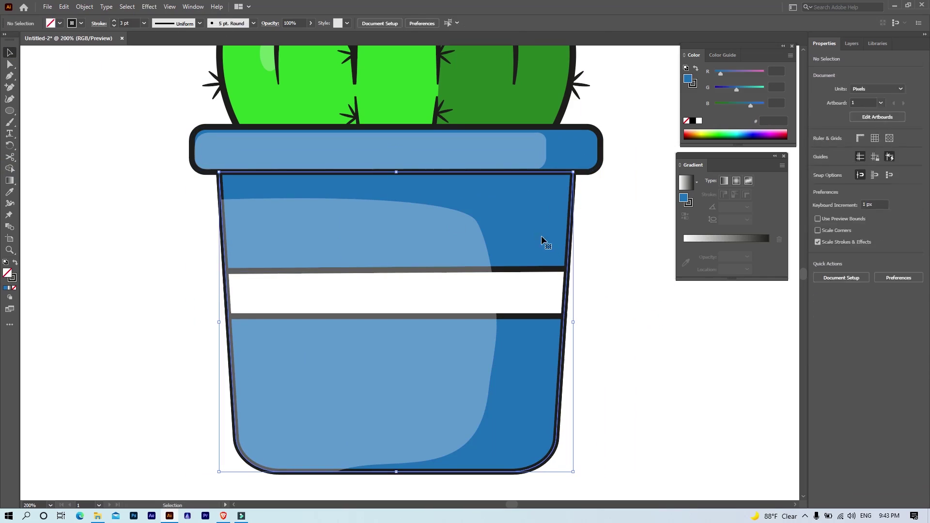
pyautogui.click(64, 7)
pyautogui.click(92, 72)
pyautogui.moveTo(515, 204); pyautogui.dragTo(520, 202)
# Build a thin left-edge strip and eyedrop the translucent highlight style onto it.
pyautogui.hotkey('shift', 'm')
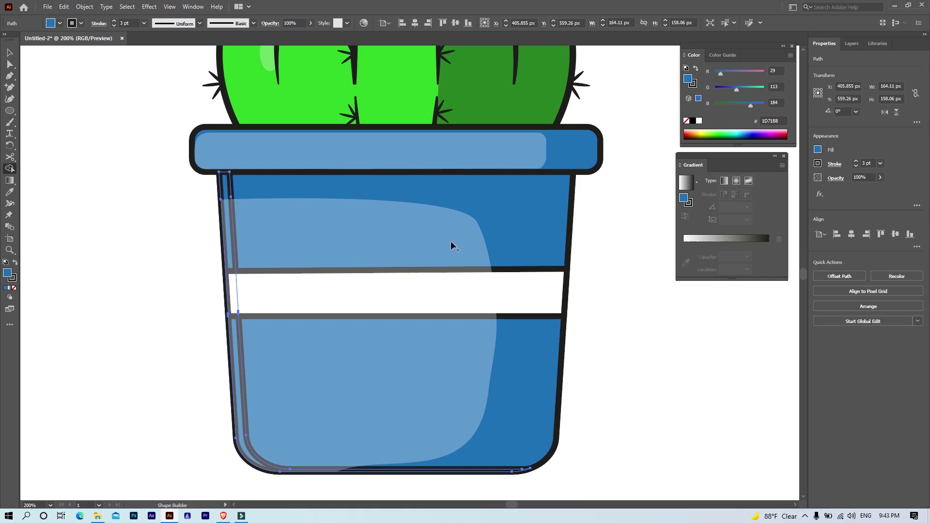
pyautogui.click(13, 190)
pyautogui.click(197, 165)
pyautogui.press('v')
pyautogui.click(226, 187)
pyautogui.click(311, 23)
pyautogui.moveTo(284, 35); pyautogui.dragTo(292, 35)
pyautogui.hotkey('ctrl', 'z')
# Refine the body highlight's right curve, then zoom out to view the whole cactus.
pyautogui.scroll(-3, 79, 301)
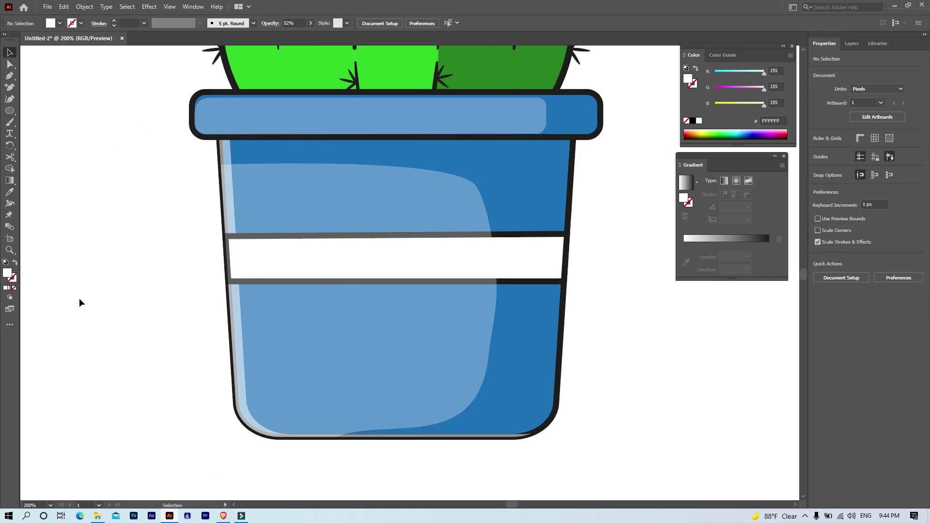
pyautogui.scroll(3, 342, 300)
pyautogui.press('a')
pyautogui.moveTo(233, 194); pyautogui.dragTo(254, 190)
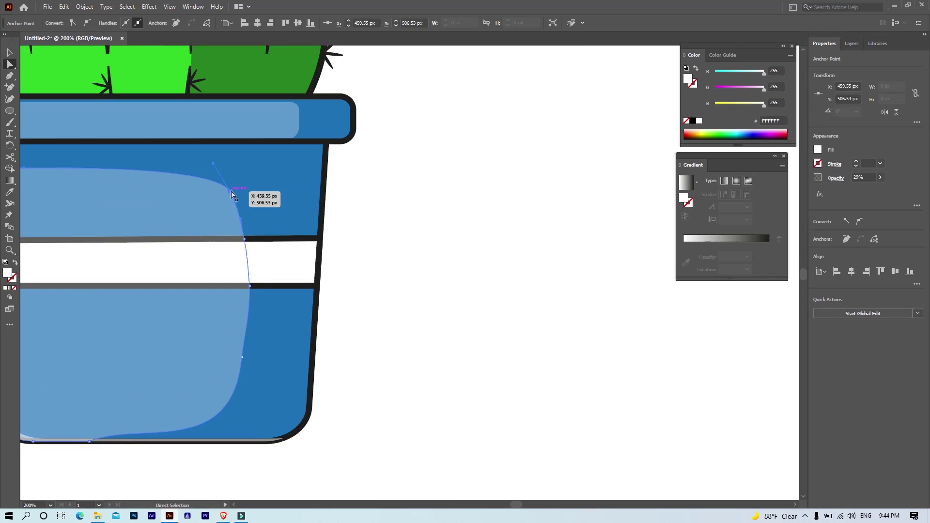
pyautogui.press('p')
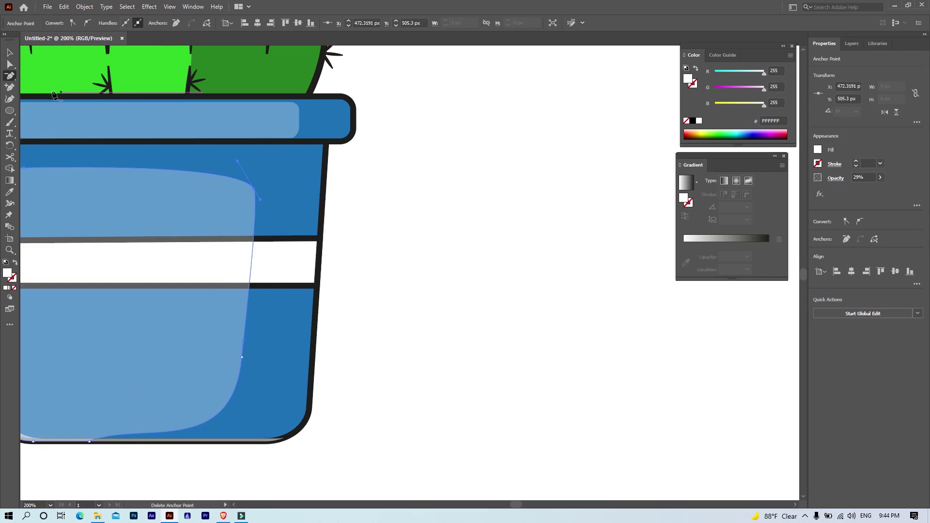
pyautogui.press('v')
pyautogui.hotkey('ctrl', '-')
pyautogui.hotkey('ctrl', 'shift', 'a')
pyautogui.hotkey('ctrl', '-')
pyautogui.hotkey('ctrl', '-')
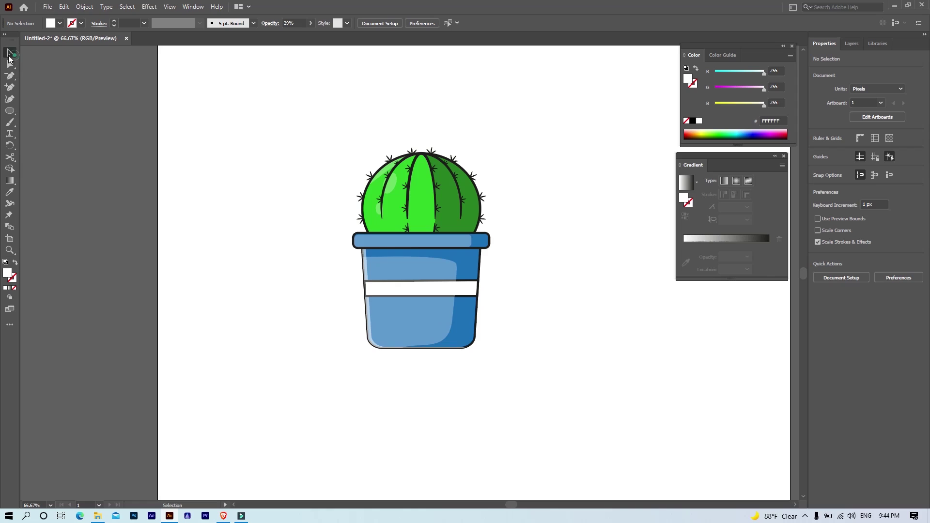
# Draw a black circle and squash it into a thin ellipse sized to the pot base.
pyautogui.moveTo(213, 298); pyautogui.dragTo(308, 392)
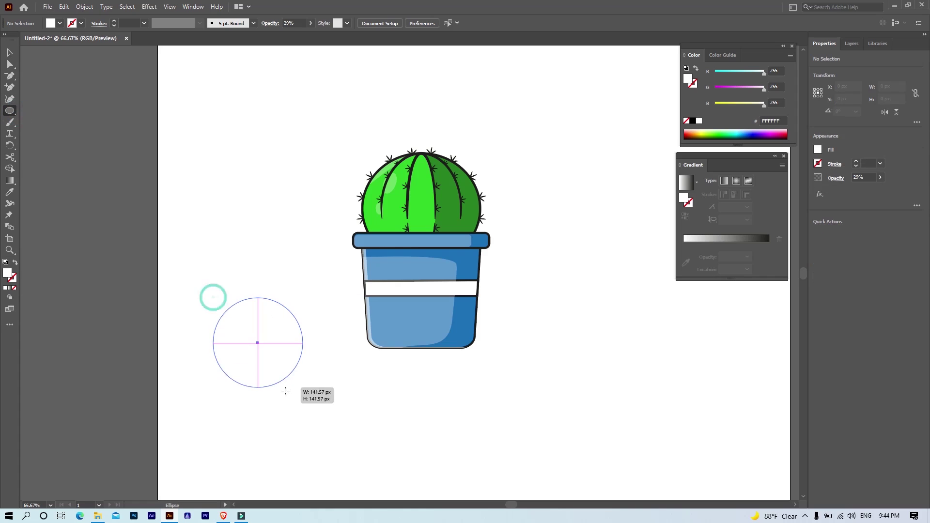
pyautogui.click(59, 23)
pyautogui.click(27, 39)
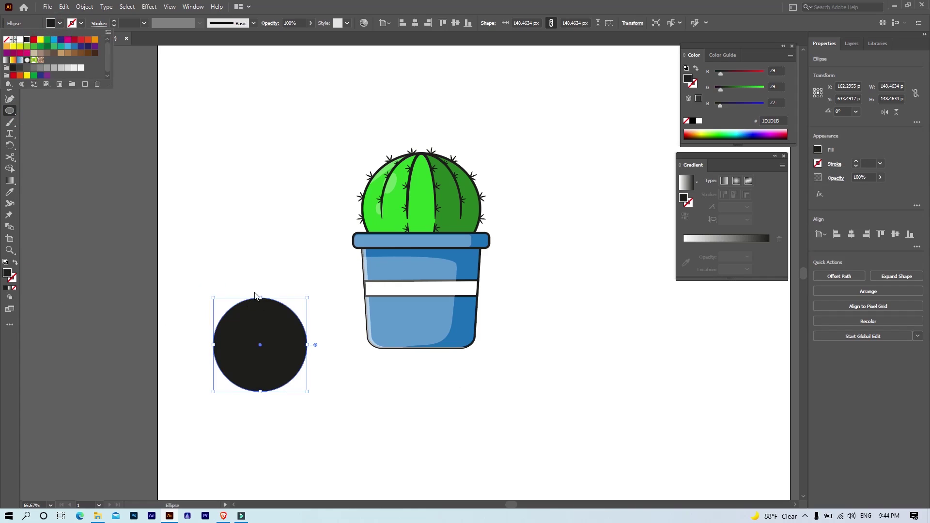
pyautogui.moveTo(261, 299); pyautogui.dragTo(267, 391)
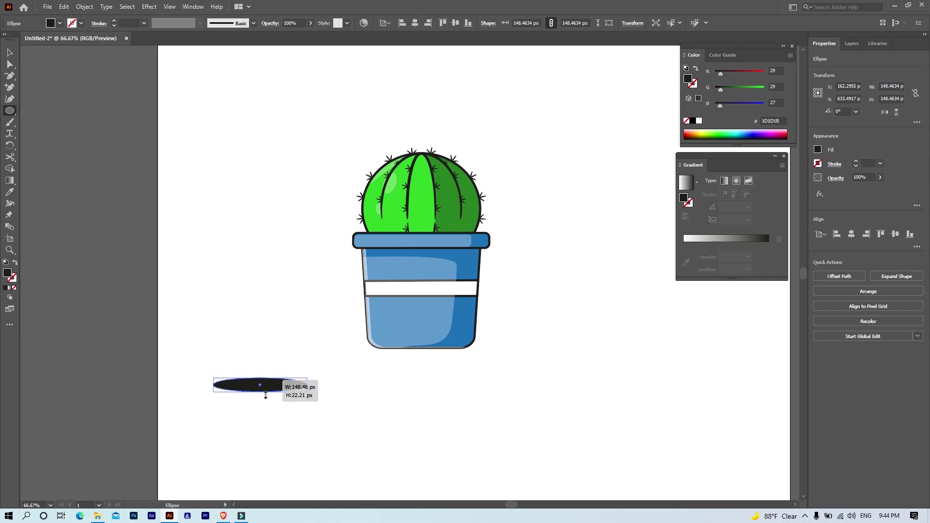
pyautogui.moveTo(268, 393); pyautogui.dragTo(427, 353)
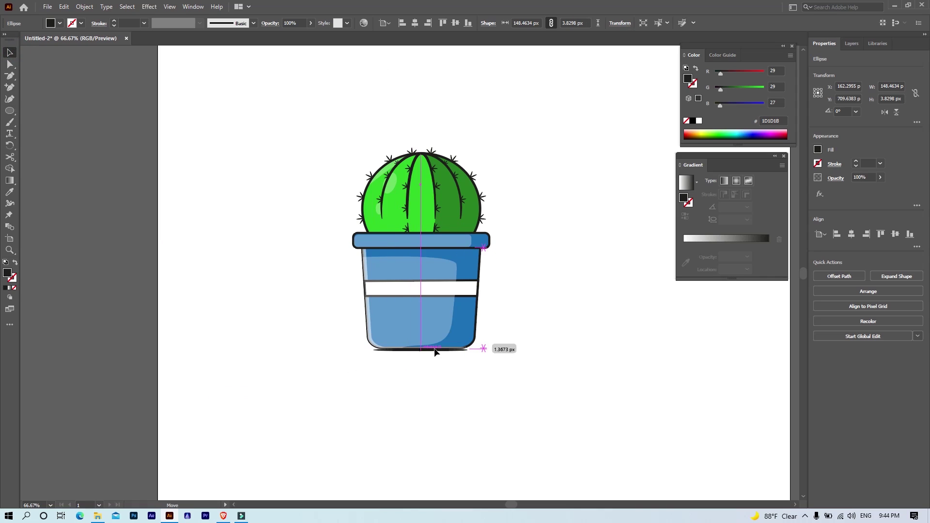
pyautogui.moveTo(469, 353); pyautogui.dragTo(481, 356)
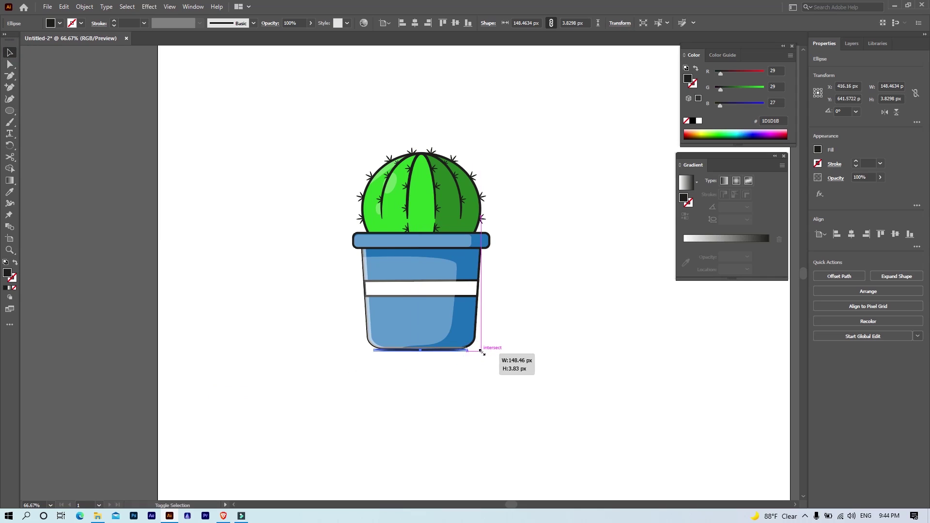
# Tuck the shadow ellipse up against the pot's bottom.
pyautogui.click(592, 413)
pyautogui.scroll(5, 447, 361)
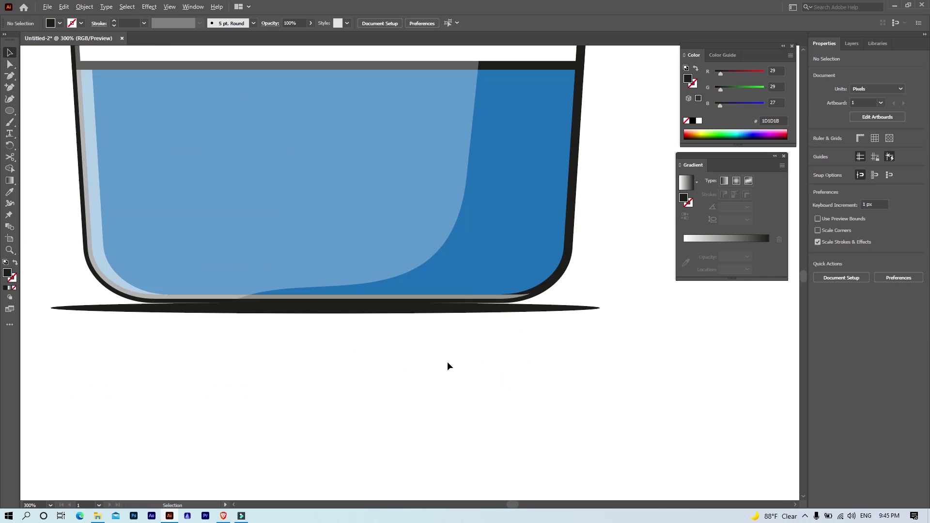
pyautogui.moveTo(475, 311); pyautogui.dragTo(472, 306)
pyautogui.click(467, 297)
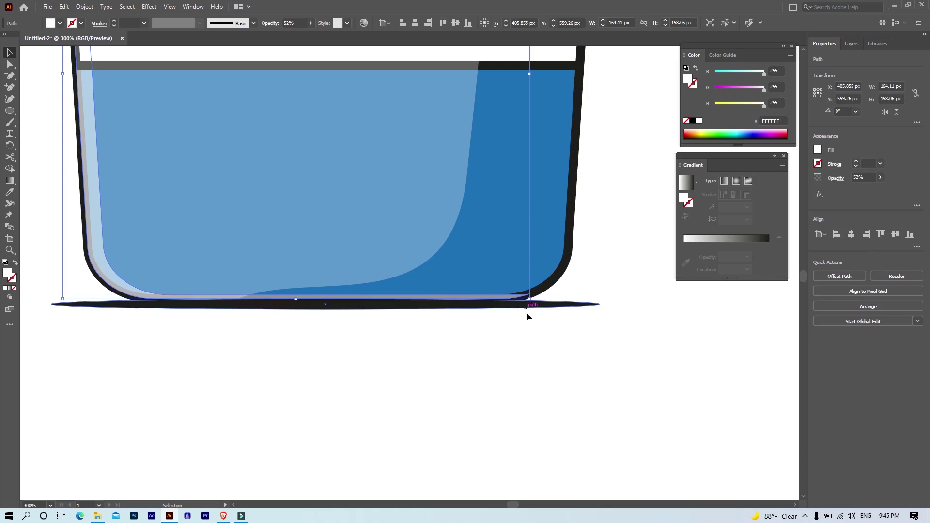
pyautogui.press('a')
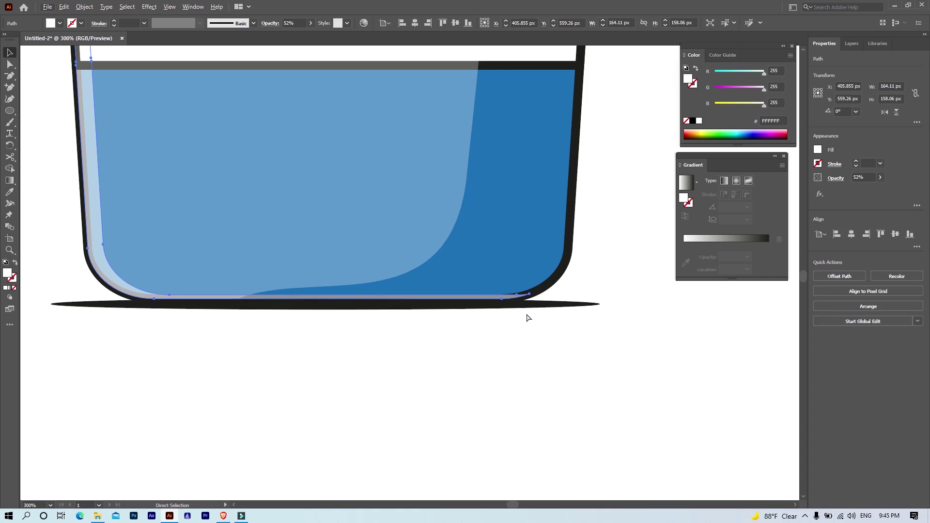
pyautogui.hotkey('ctrl', 'p')
pyautogui.click(604, 394)
pyautogui.keyDown('alt'); pyautogui.scroll(-2, 586, 402); pyautogui.keyUp('alt')
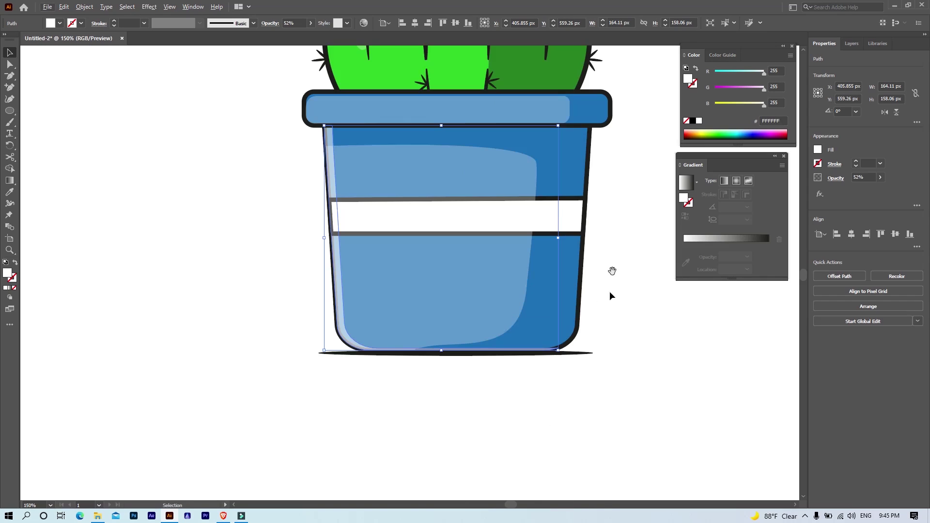
# Draw a large circle over the cactus and send it behind everything.
pyautogui.scroll(5, 610, 292)
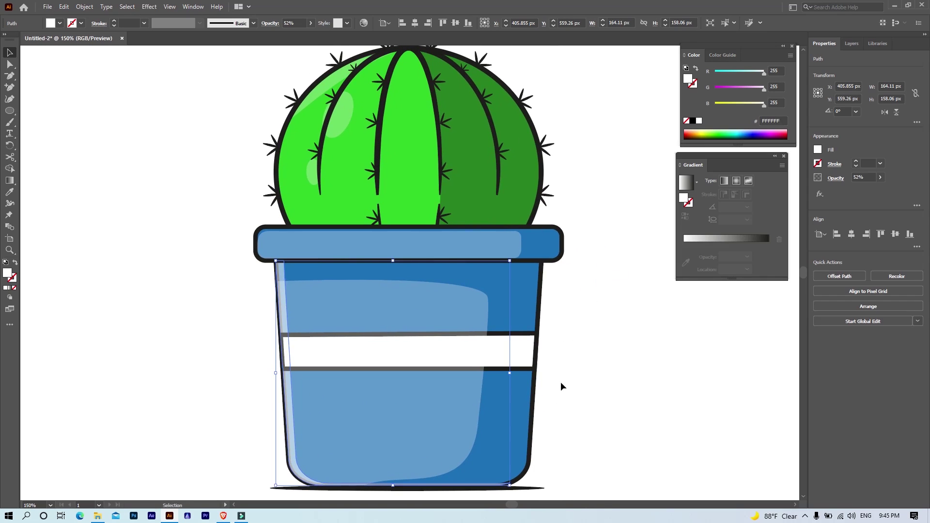
pyautogui.keyDown('alt'); pyautogui.scroll(-1, 555, 379); pyautogui.keyUp('alt')
pyautogui.keyDown('alt'); pyautogui.scroll(-1, 553, 379); pyautogui.keyUp('alt')
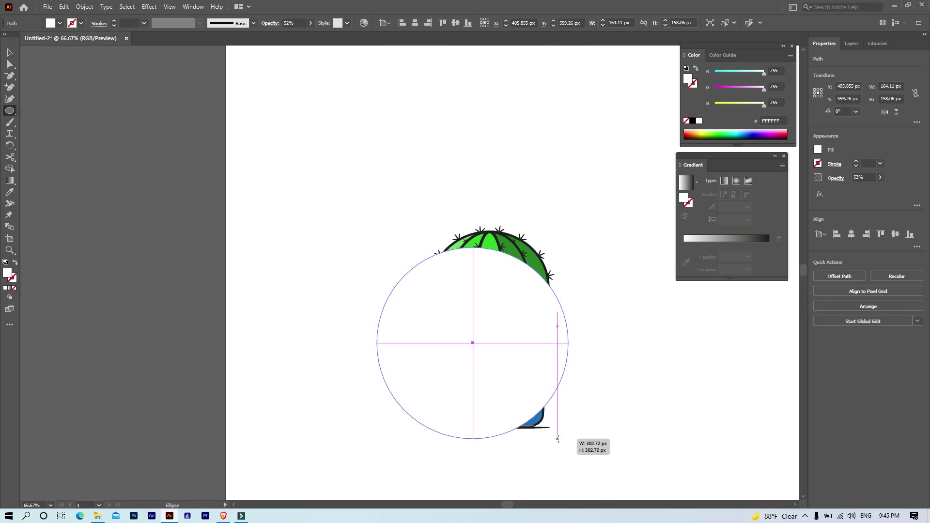
pyautogui.moveTo(393, 270); pyautogui.dragTo(562, 432)
pyautogui.moveTo(507, 319); pyautogui.dragTo(508, 313)
pyautogui.rightClick(508, 313)
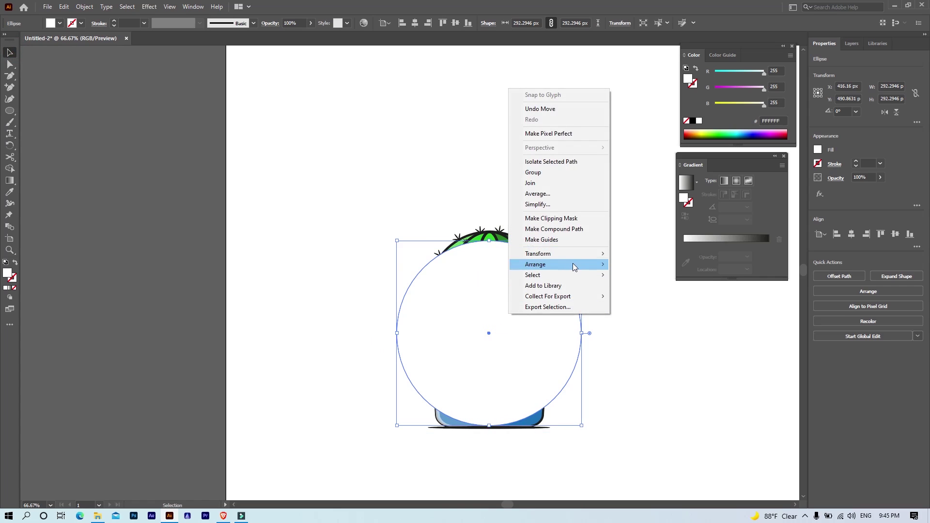
pyautogui.moveTo(553, 265)
pyautogui.click(653, 298)
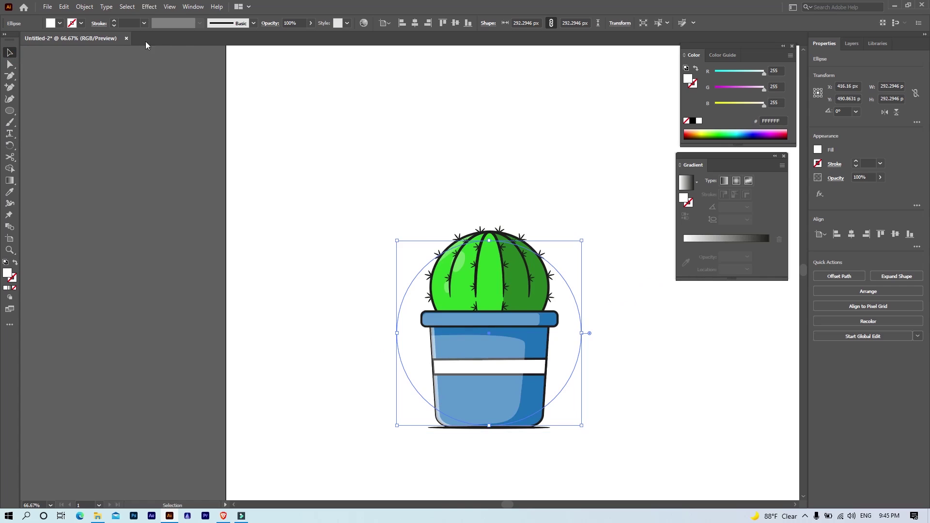
# Fill the background circle with pink F490CC.
pyautogui.click(61, 24)
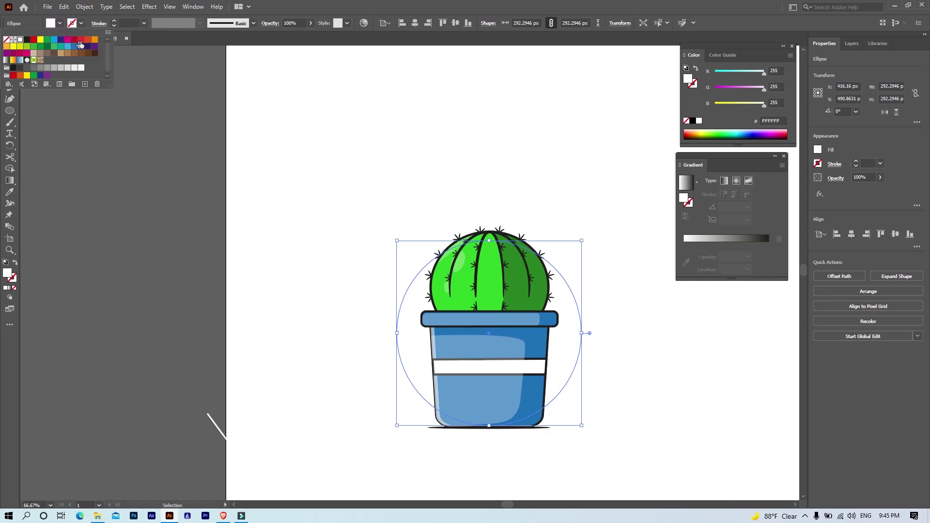
pyautogui.click(67, 41)
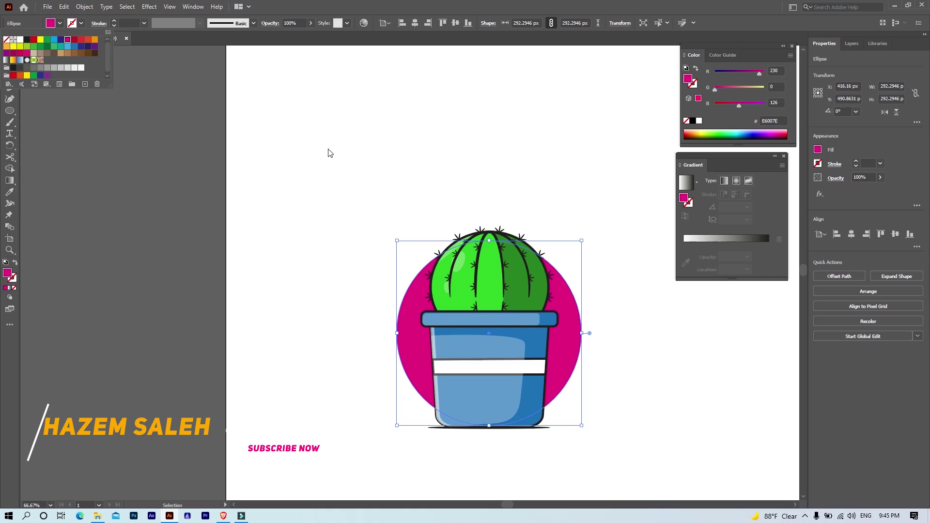
pyautogui.doubleClick(7, 273)
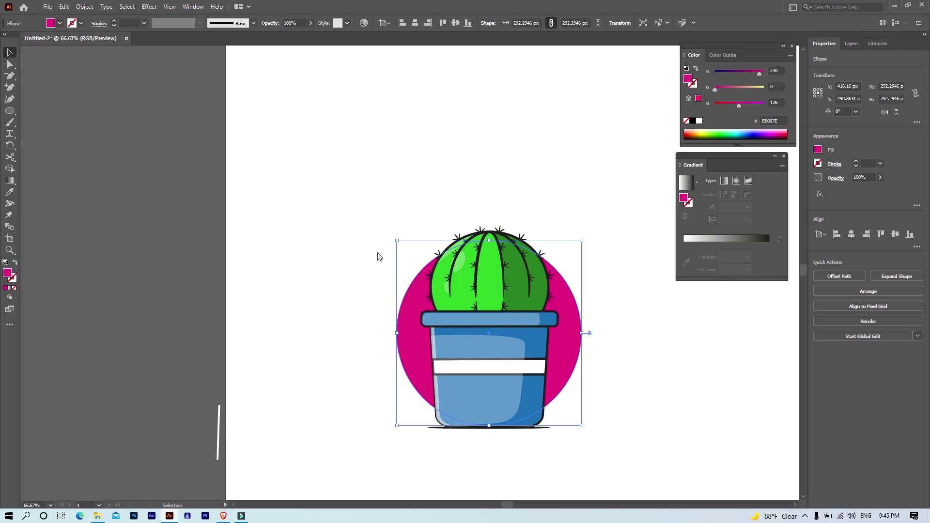
pyautogui.click(715, 218)
pyautogui.click(665, 385)
# Enlarge the pink circle and centre it behind the cactus and pot.
pyautogui.keyDown('alt'); pyautogui.scroll(-1, 630, 378); pyautogui.keyUp('alt')
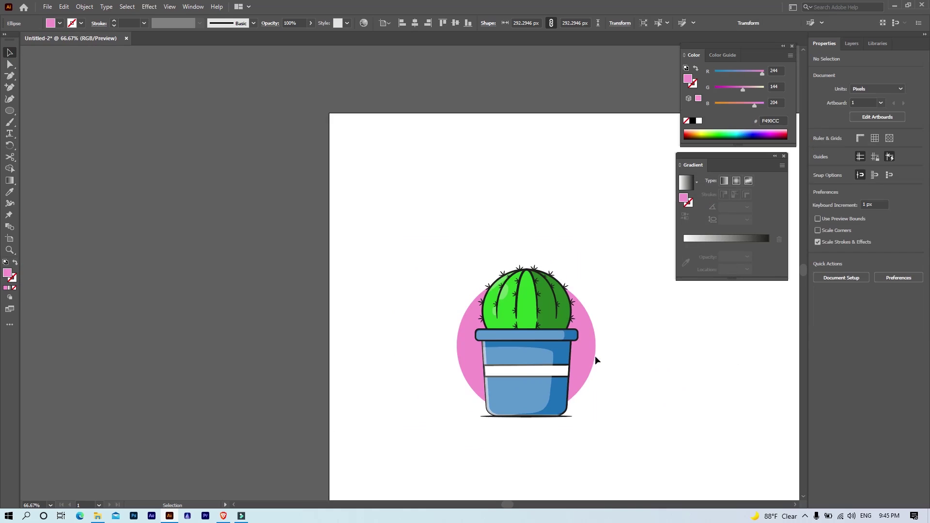
pyautogui.click(589, 351)
pyautogui.click(597, 275)
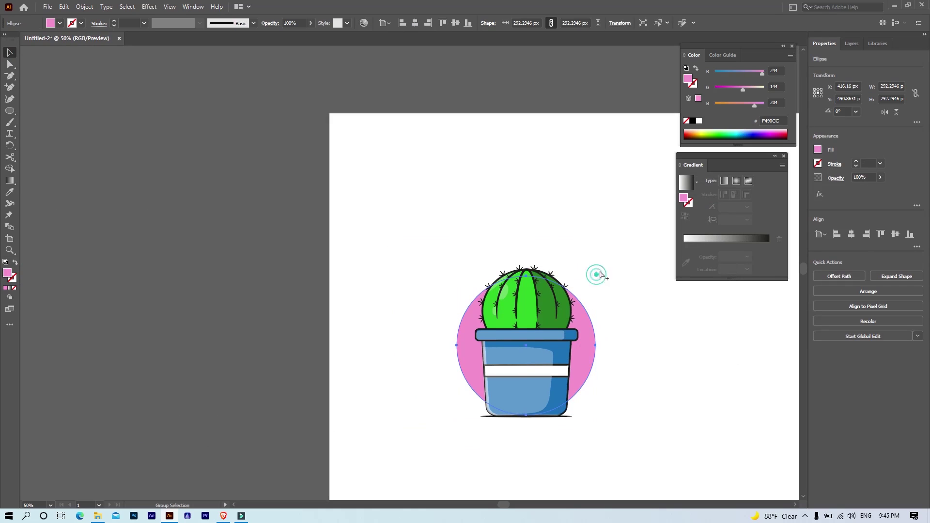
pyautogui.hotkey('ctrl', 'shift', 'a')
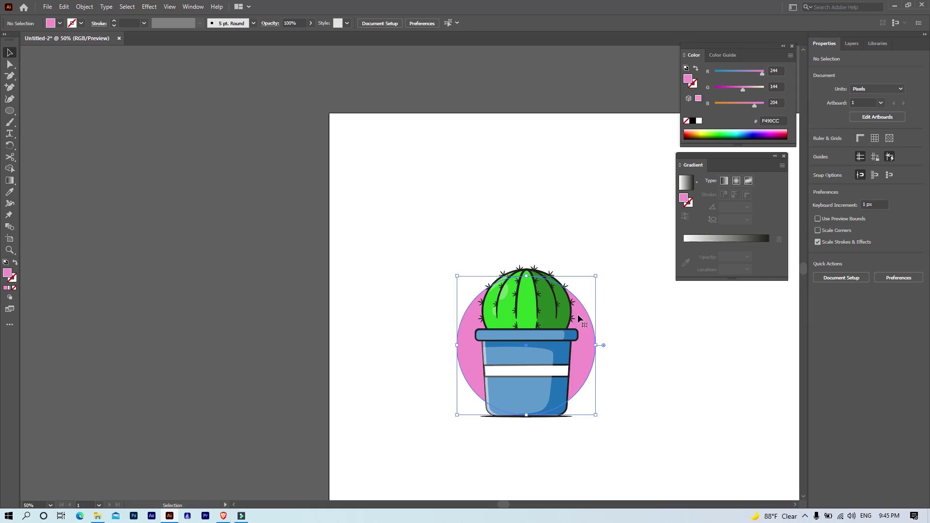
pyautogui.click(579, 319)
pyautogui.click(597, 273)
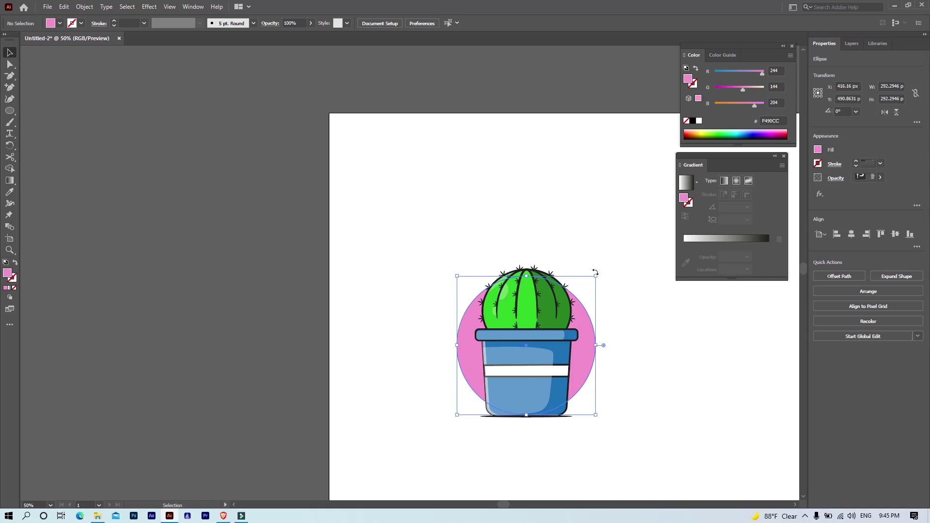
pyautogui.moveTo(596, 276); pyautogui.dragTo(603, 269)
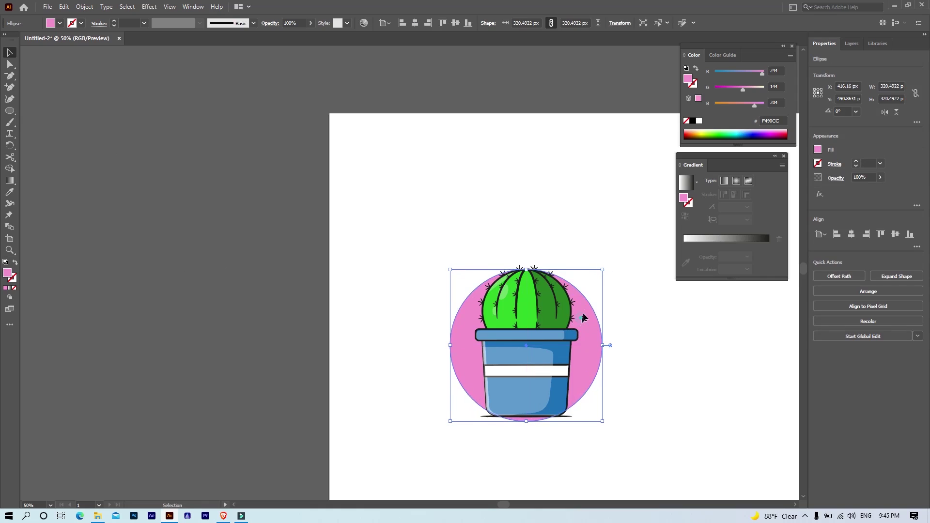
pyautogui.moveTo(583, 317); pyautogui.dragTo(587, 310)
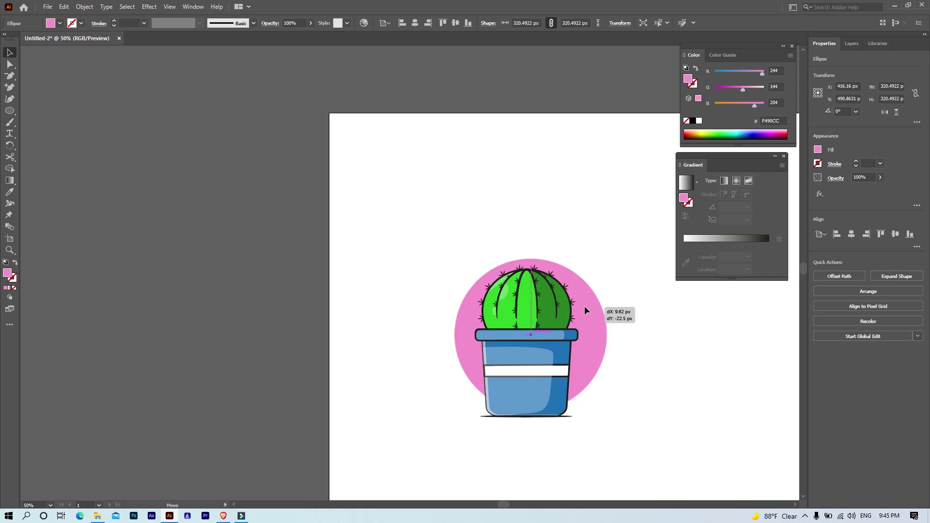
pyautogui.click(681, 333)
pyautogui.scroll(2, 611, 356)
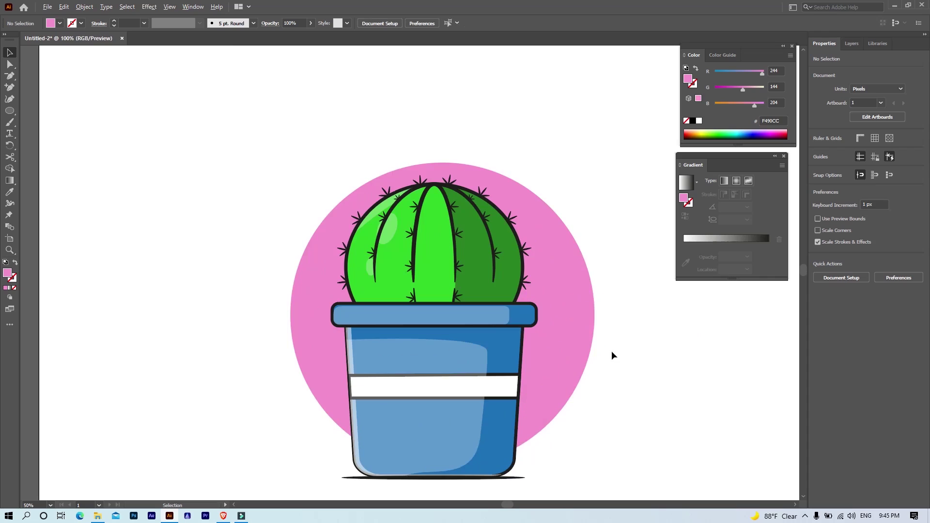
pyautogui.moveTo(569, 333); pyautogui.dragTo(560, 332)
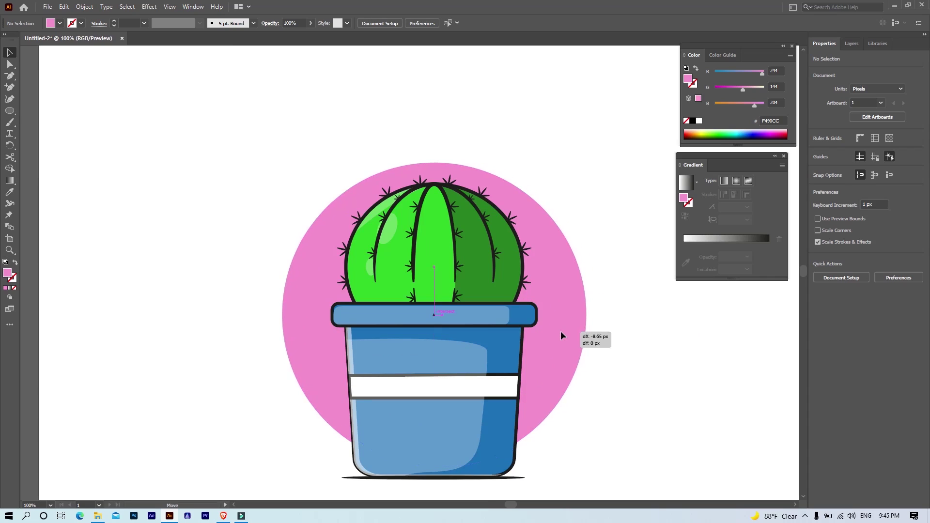
pyautogui.scroll(-2, 686, 401)
pyautogui.click(609, 241)
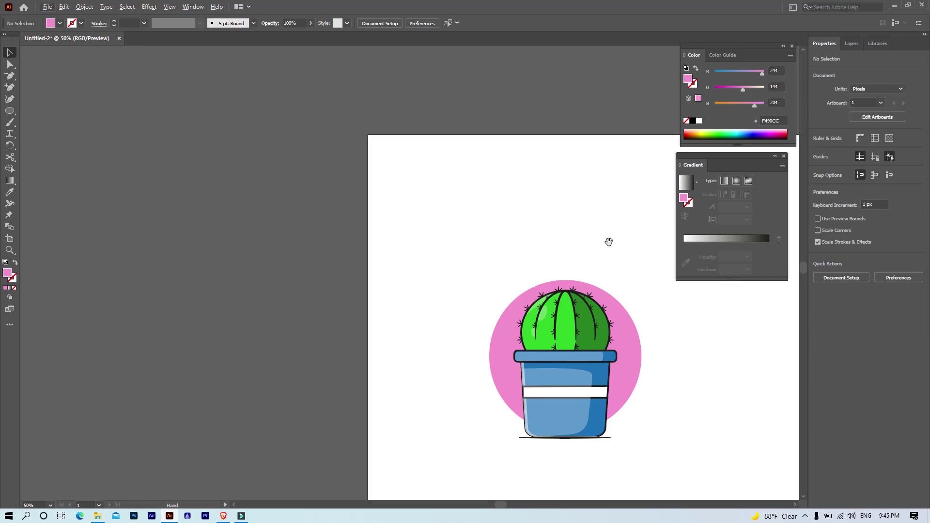
pyautogui.moveTo(609, 241); pyautogui.dragTo(400, 193)
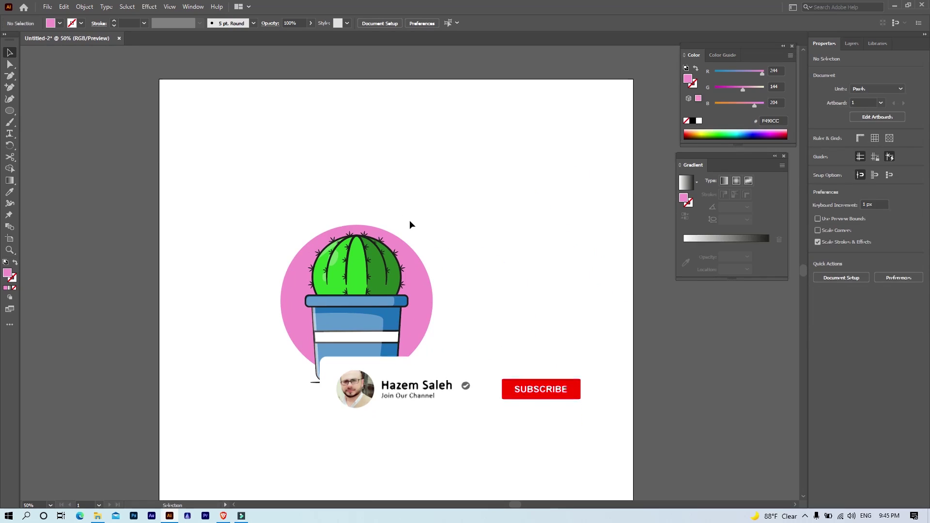
pyautogui.scroll(2, 408, 422)
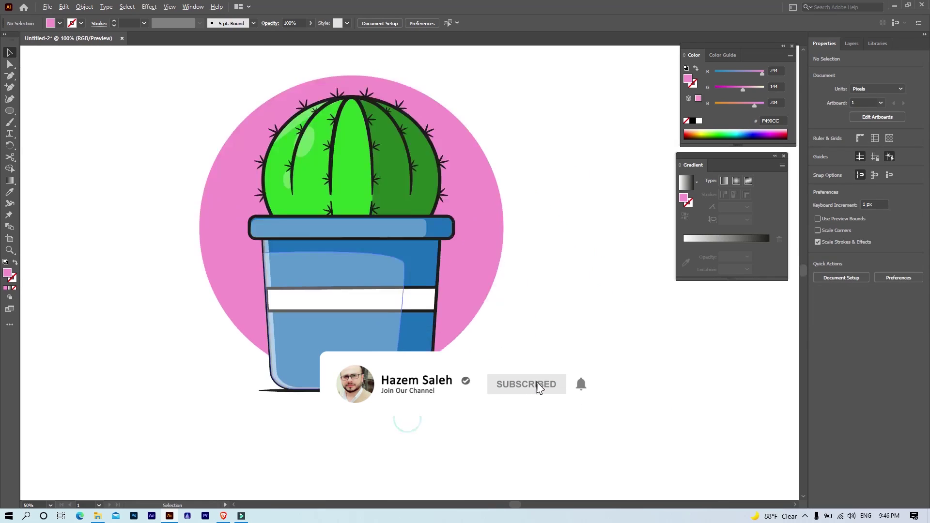
pyautogui.scroll(1, 407, 422)
pyautogui.scroll(-2, 501, 406)
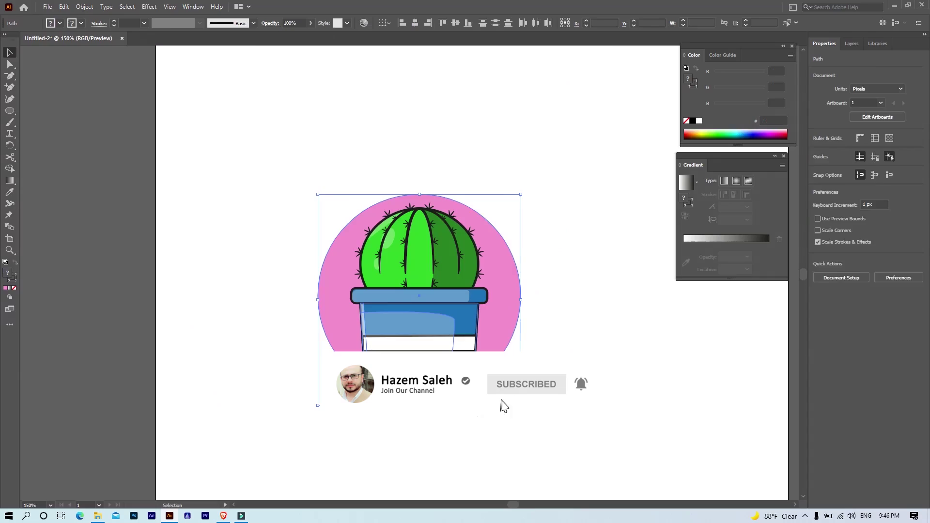